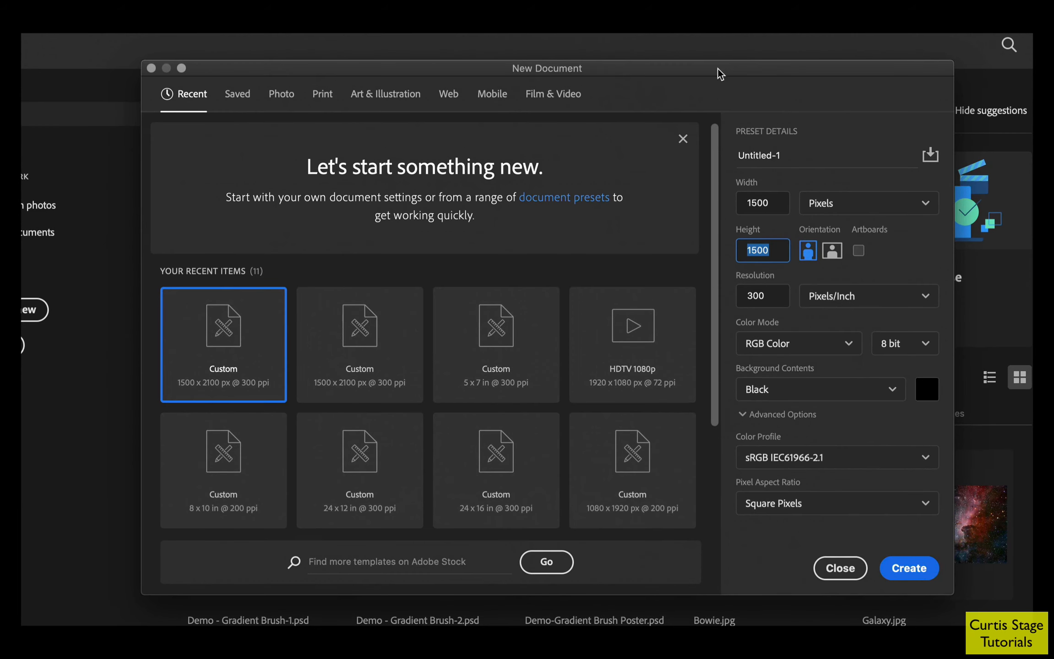
Switch the new document's dimensions from pixels to inches, keeping the resolution at 300 pixels/inch.
left_click(770, 206)
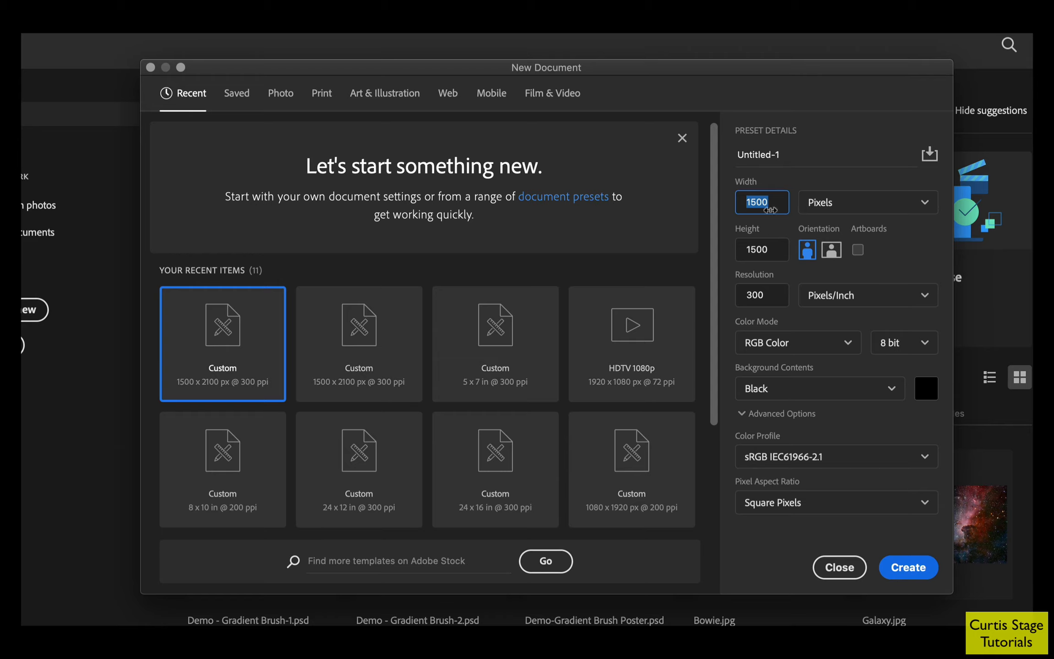
left_click(830, 211)
left_click(830, 211)
left_click(831, 263)
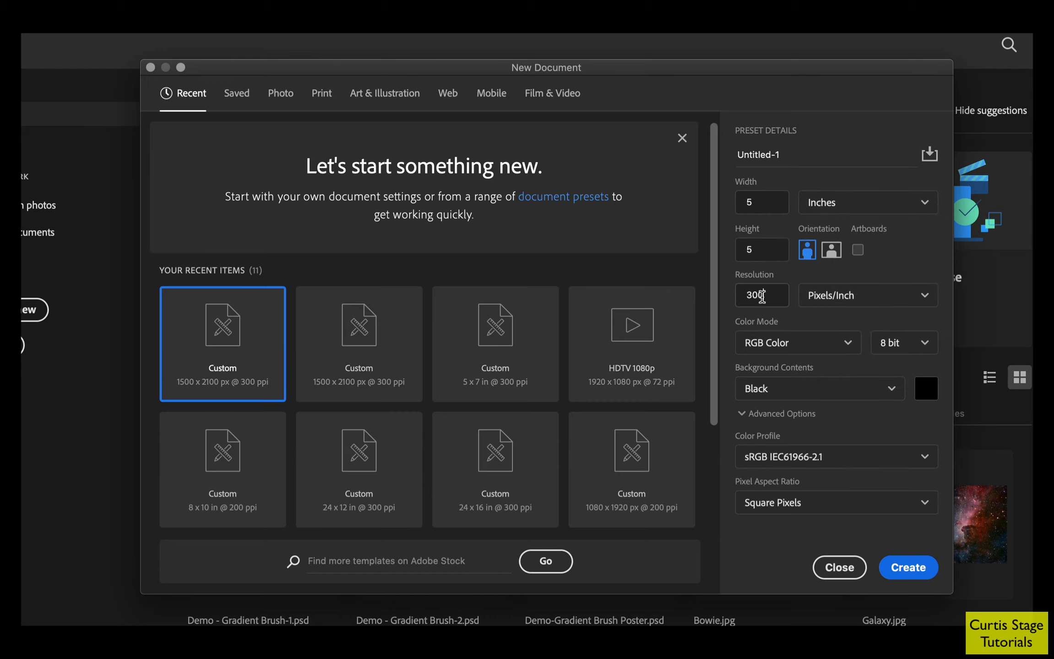
double_click(759, 288)
Set a custom background color of ffffff for the new document.
left_click(929, 390)
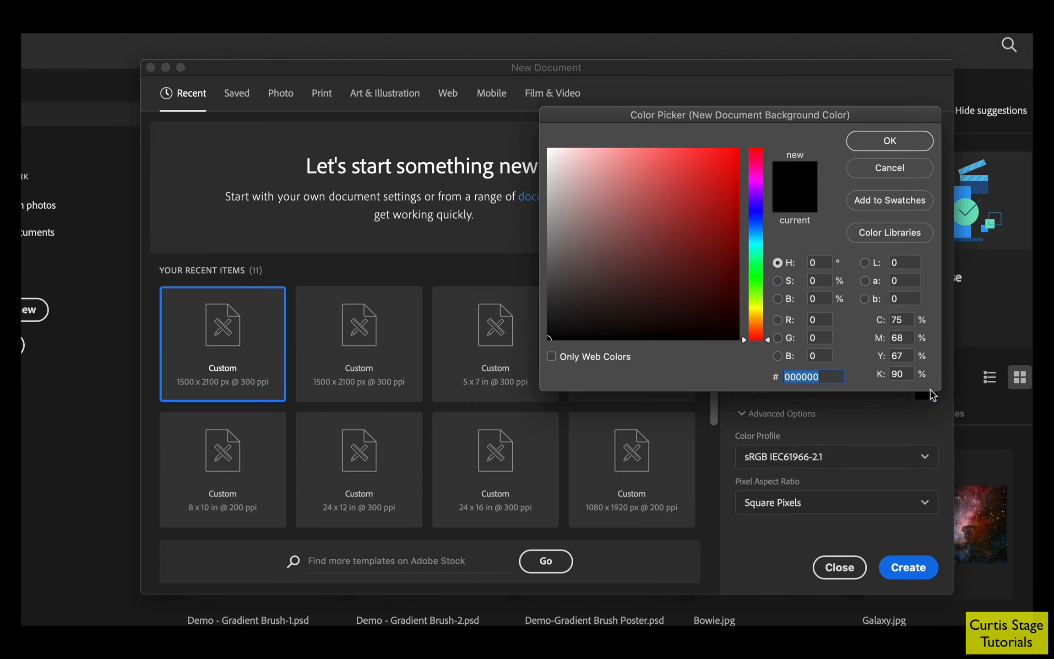
type("ffffff")
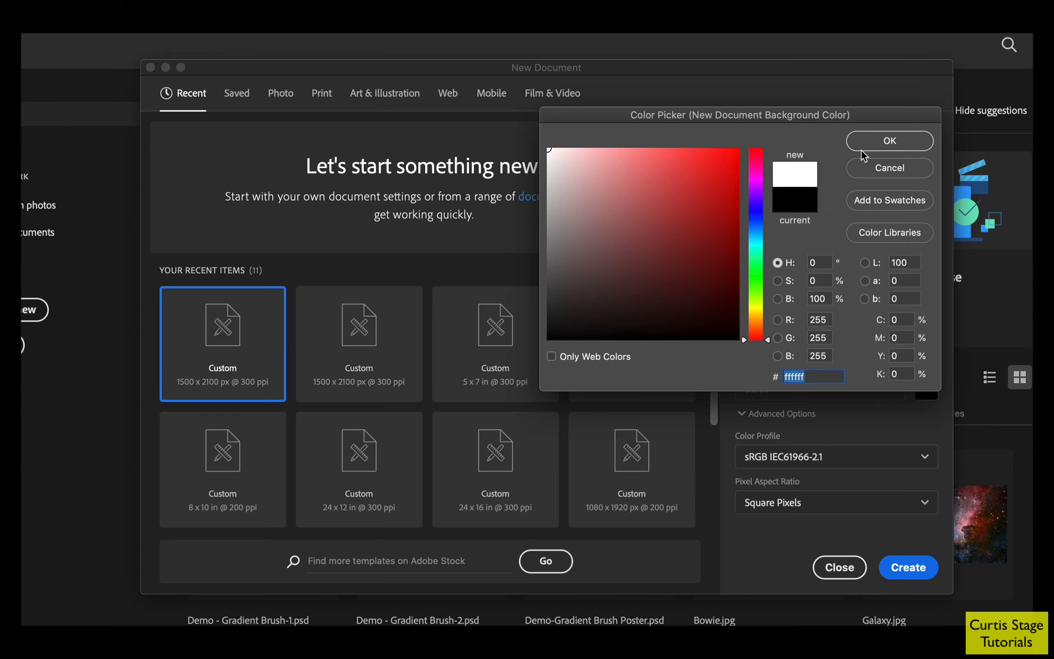
left_click(876, 143)
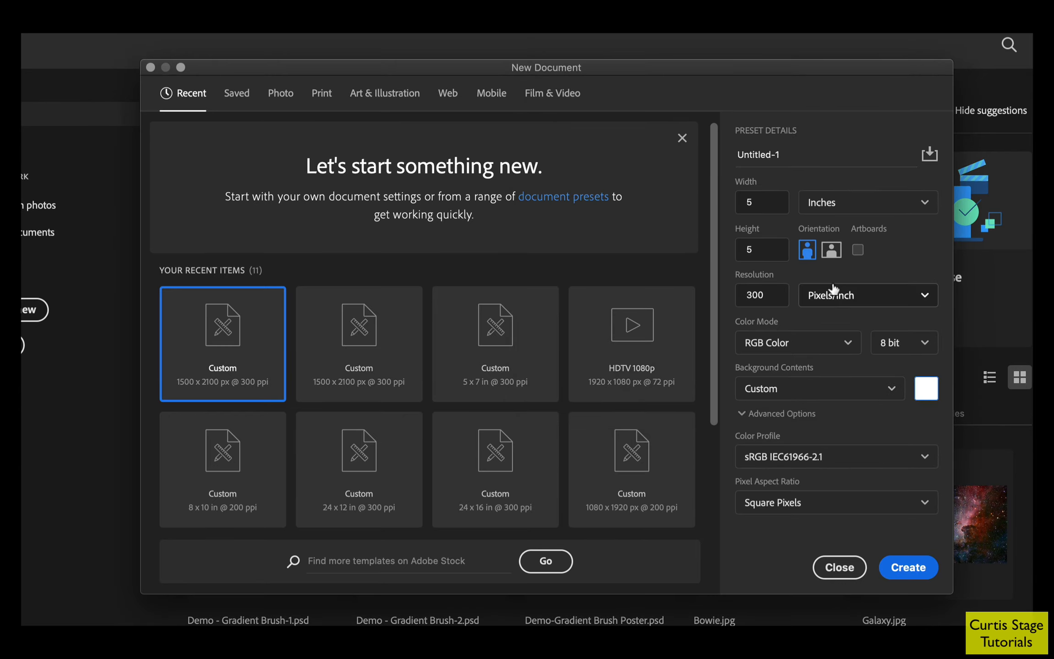
Create the 1500 x 1500 document with dimensions in pixels and White background contents.
left_click(881, 208)
left_click(847, 233)
left_click(824, 390)
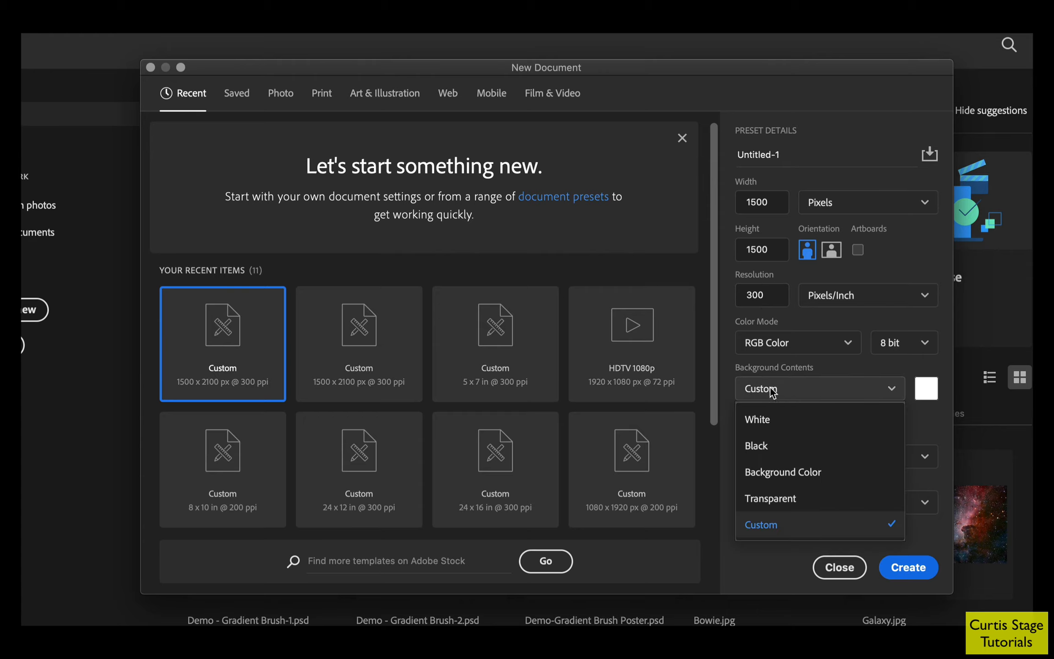
left_click(765, 417)
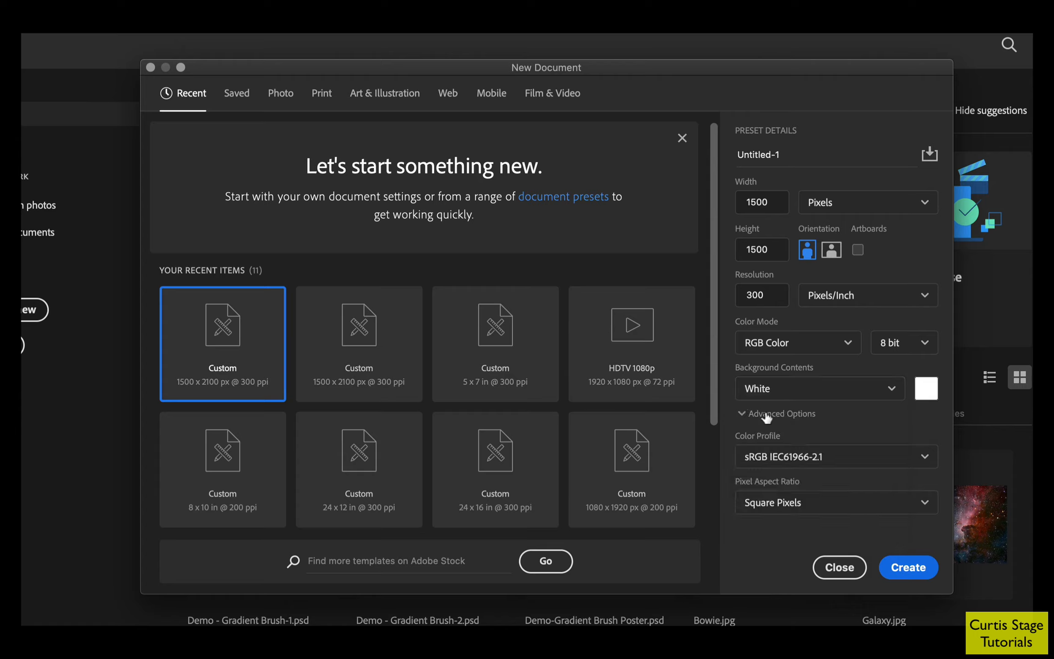
left_click(908, 567)
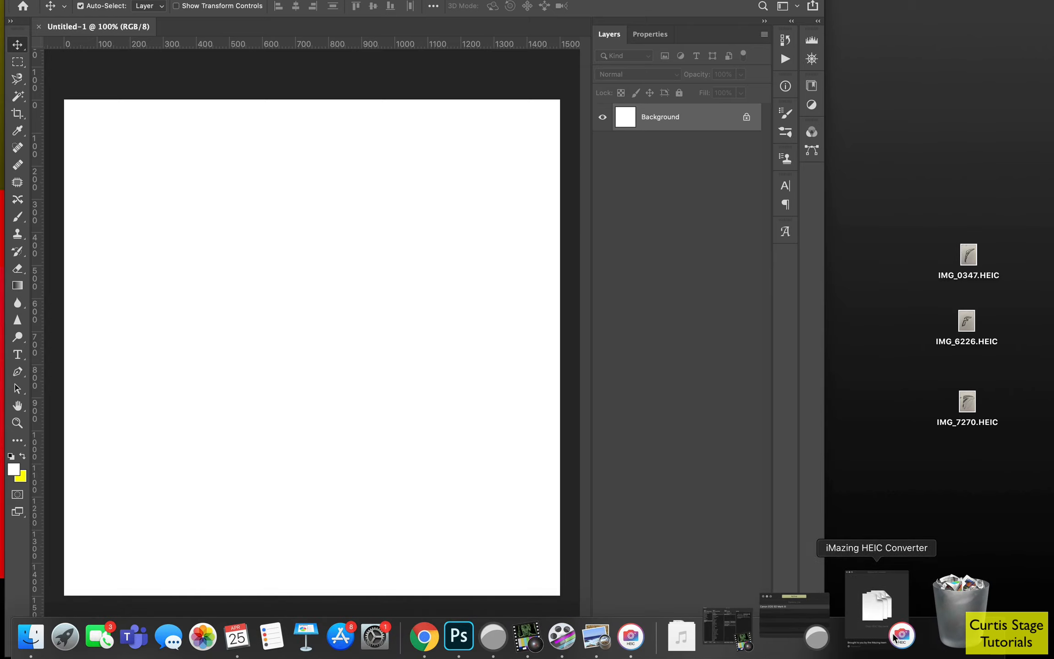
Switch to iMazing HEIC Converter and add IMG_0347.HEIC from the desktop for conversion.
left_click(877, 636)
left_click_drag(915, 242, 678, 129)
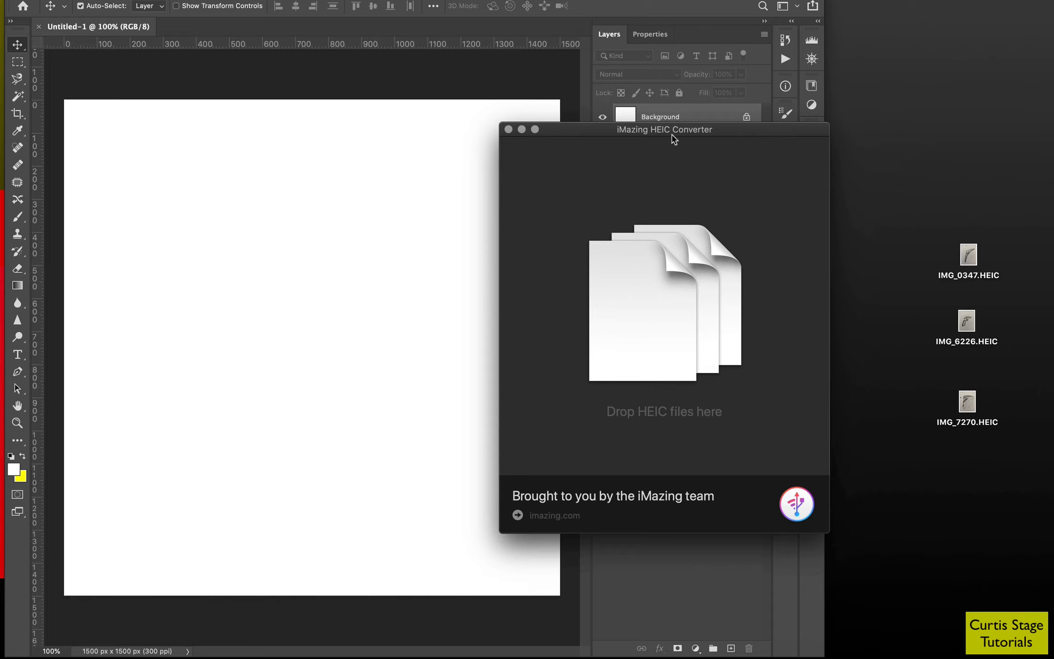
left_click_drag(960, 253, 698, 340)
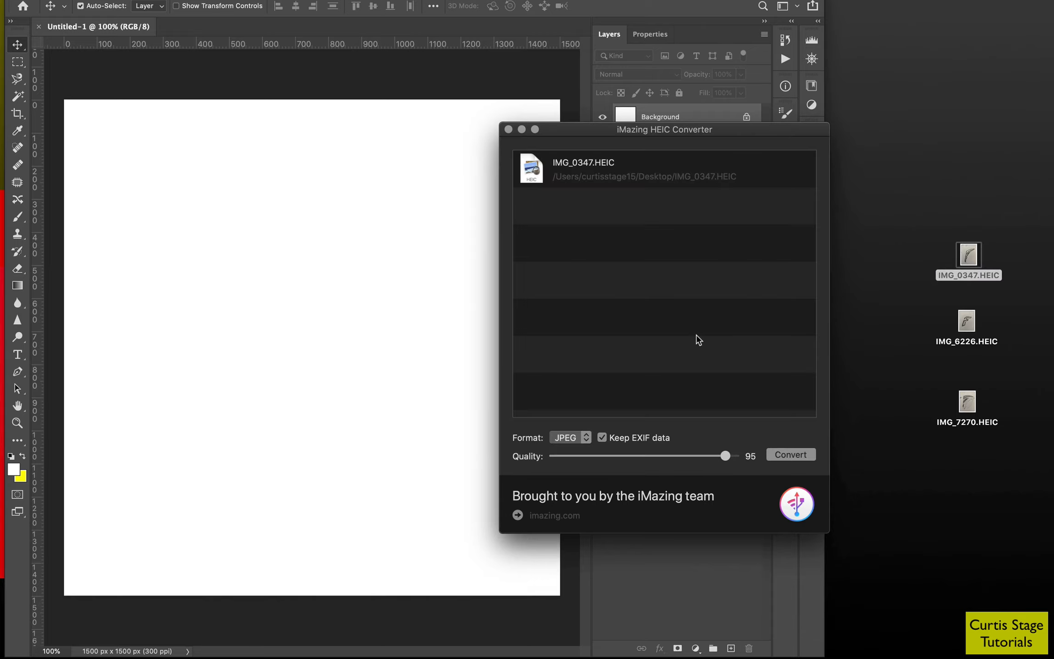
Try PNG as the output format, then go back to JPEG.
left_click(578, 443)
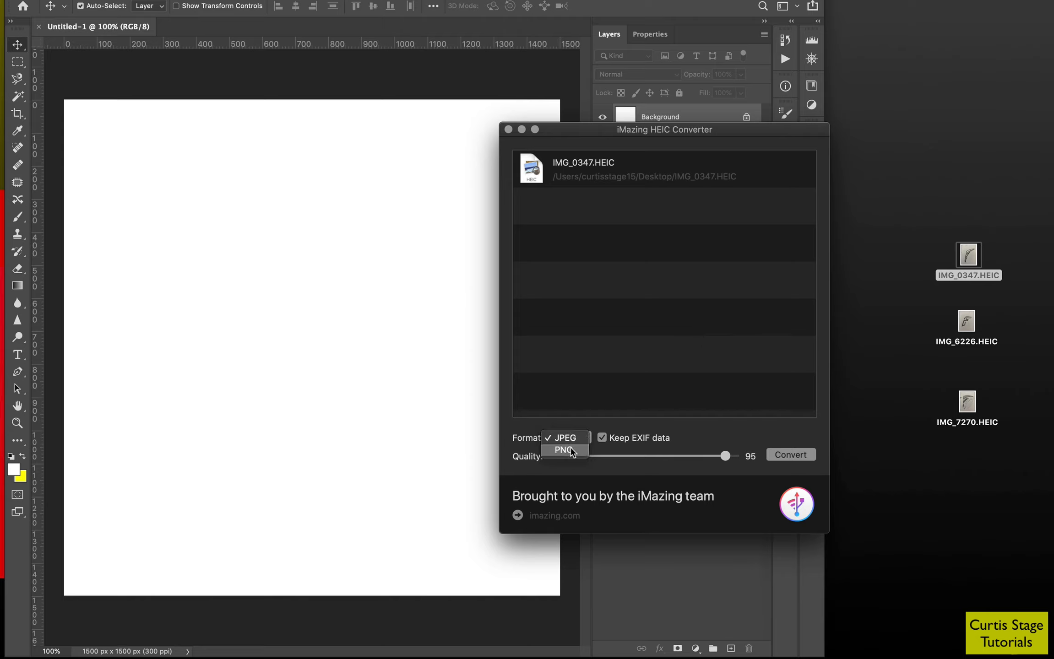
left_click(572, 451)
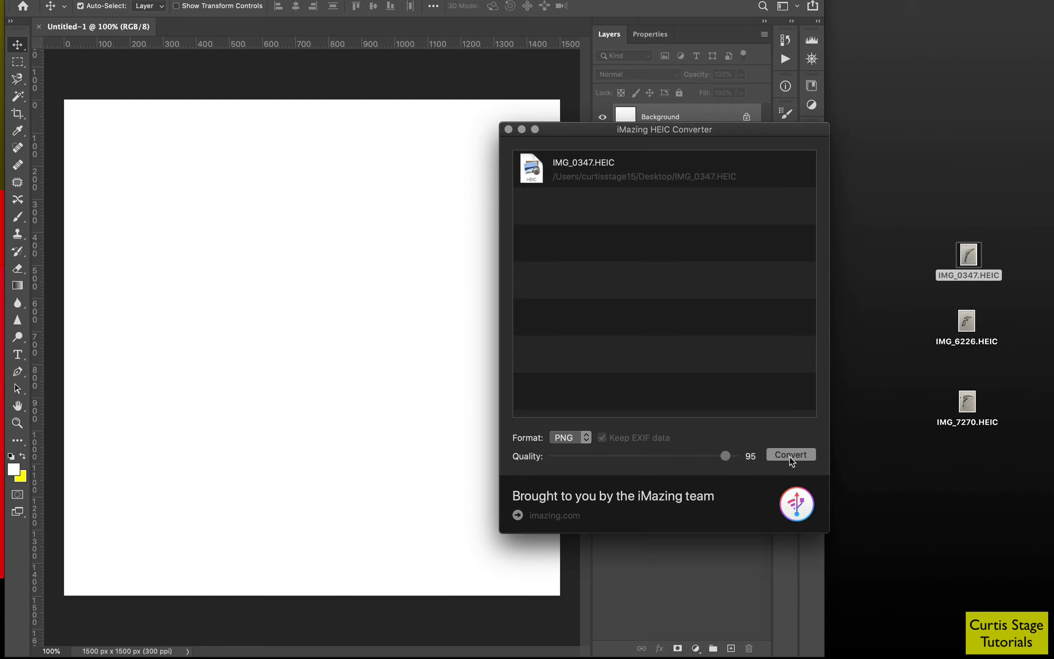
left_click(576, 443)
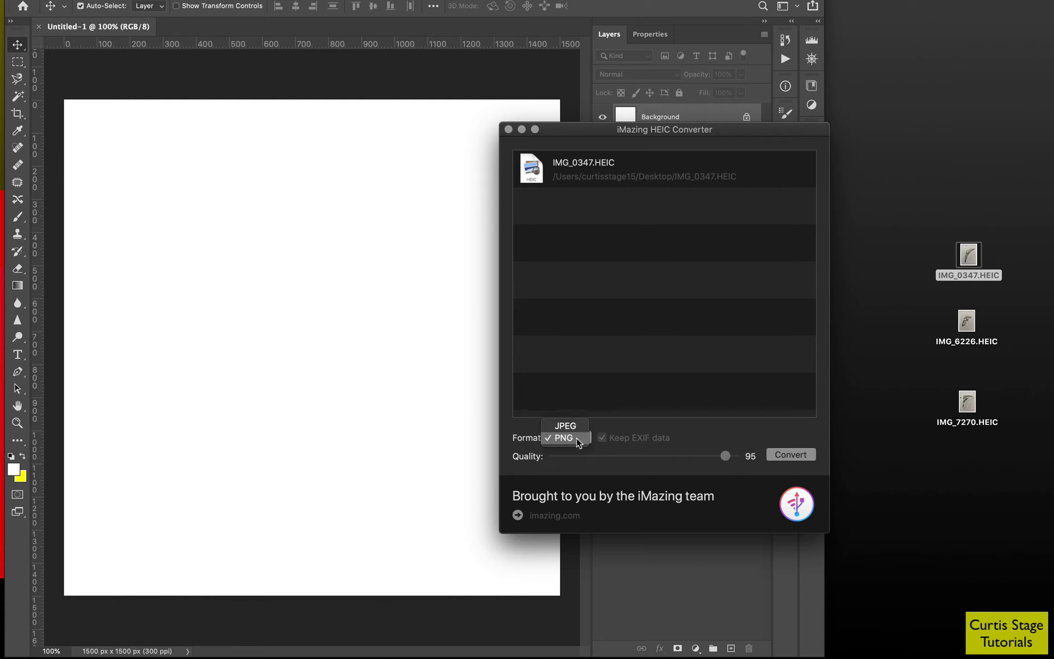
left_click(566, 424)
Convert IMG_0347.HEIC to JPEG at quality 100 and close the converter.
left_click_drag(725, 456, 749, 460)
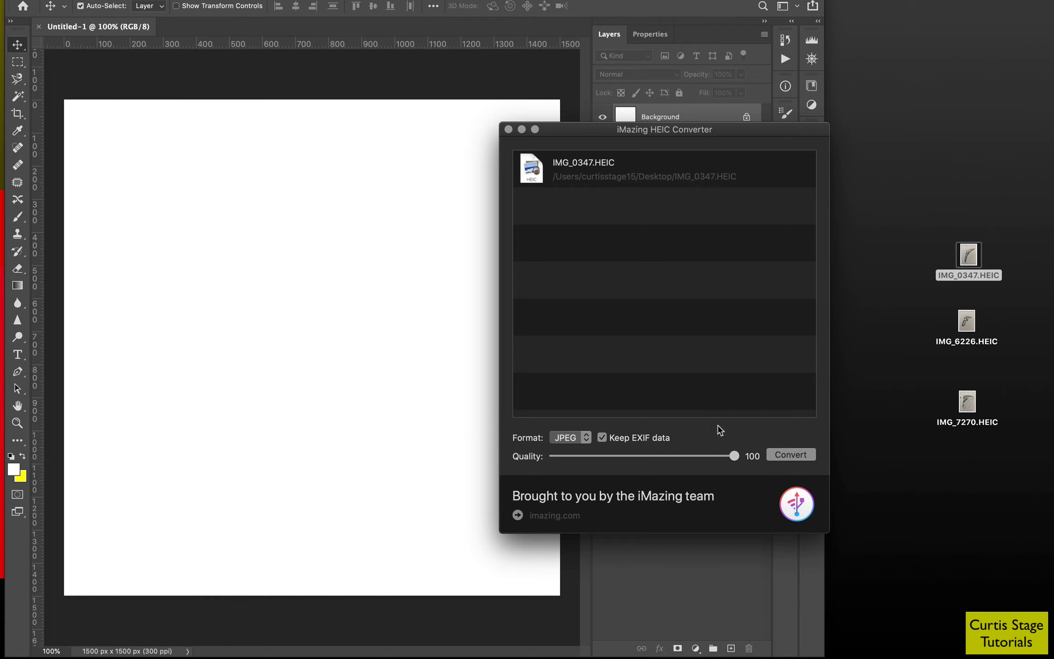
left_click(789, 455)
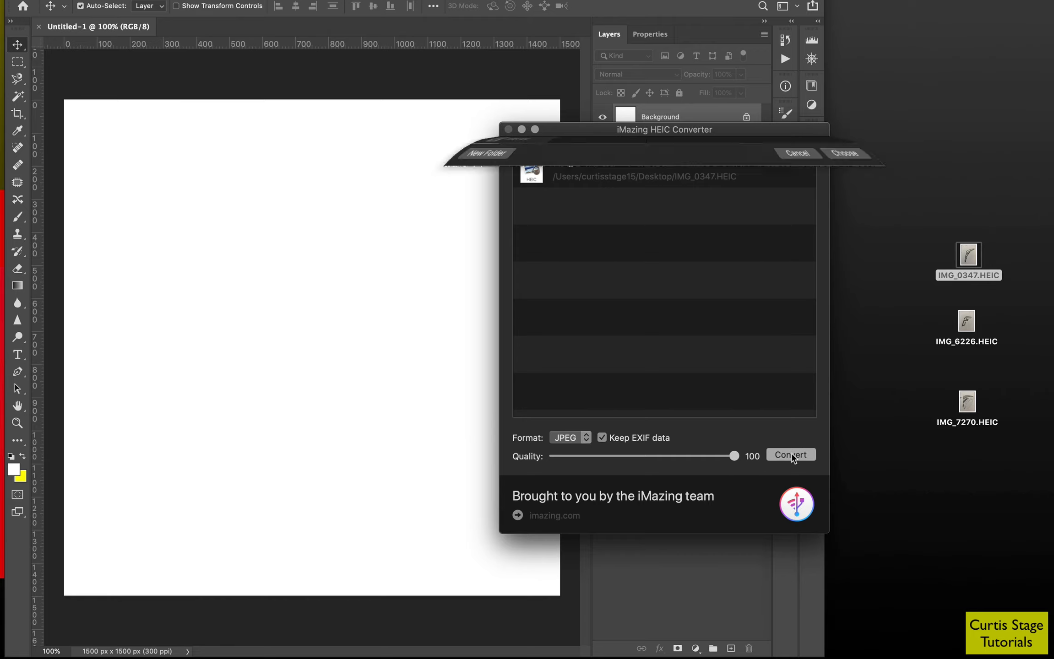
left_click(886, 420)
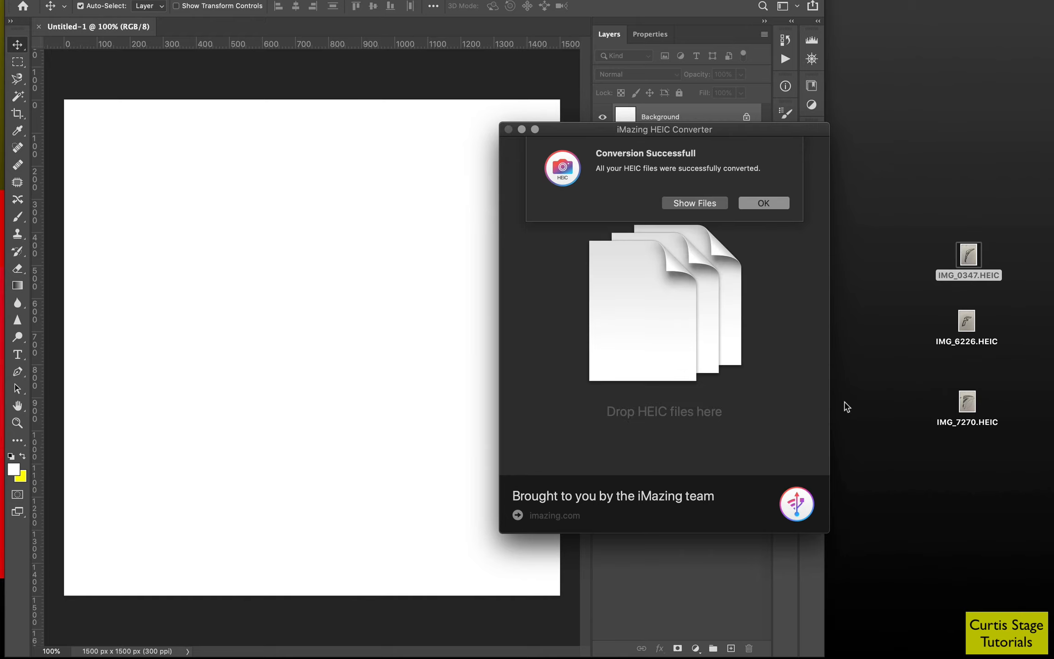
left_click(753, 214)
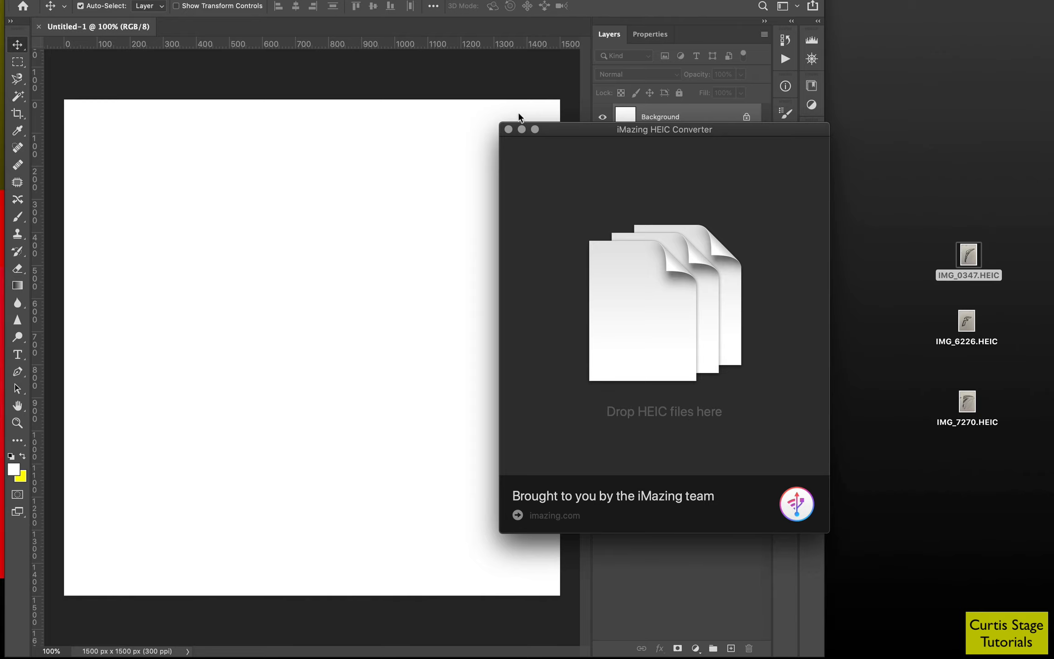
left_click(508, 130)
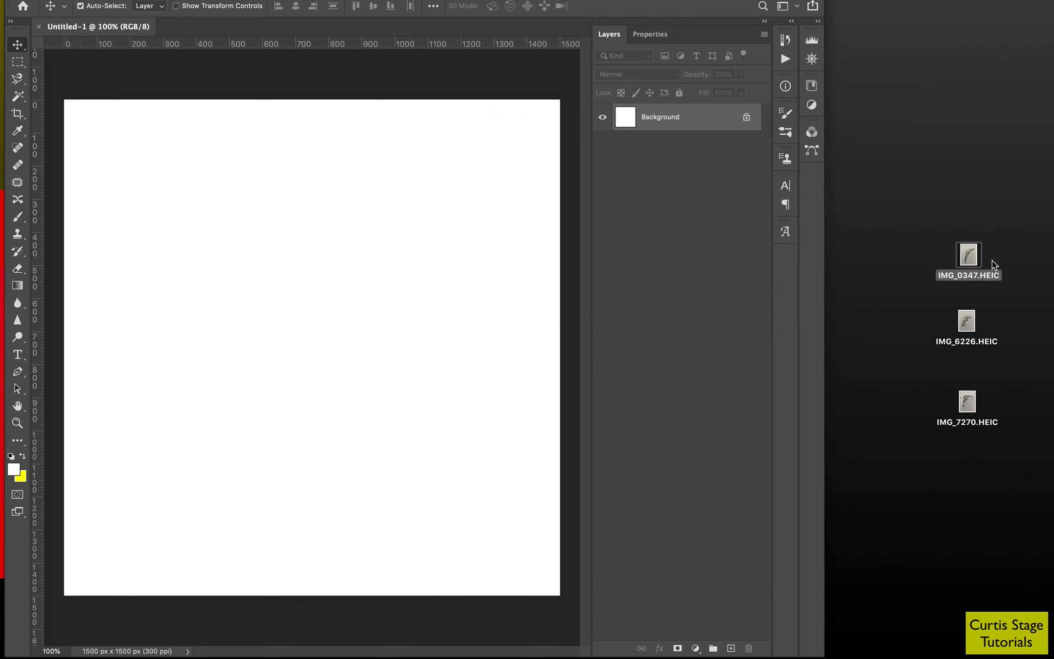
Open IMG_0347.HEIC, IMG_6226.HEIC and IMG_7270.HEIC from the desktop in Photoshop and widen and reposition its window.
left_click_drag(935, 236, 992, 421)
left_click_drag(969, 251, 591, 634)
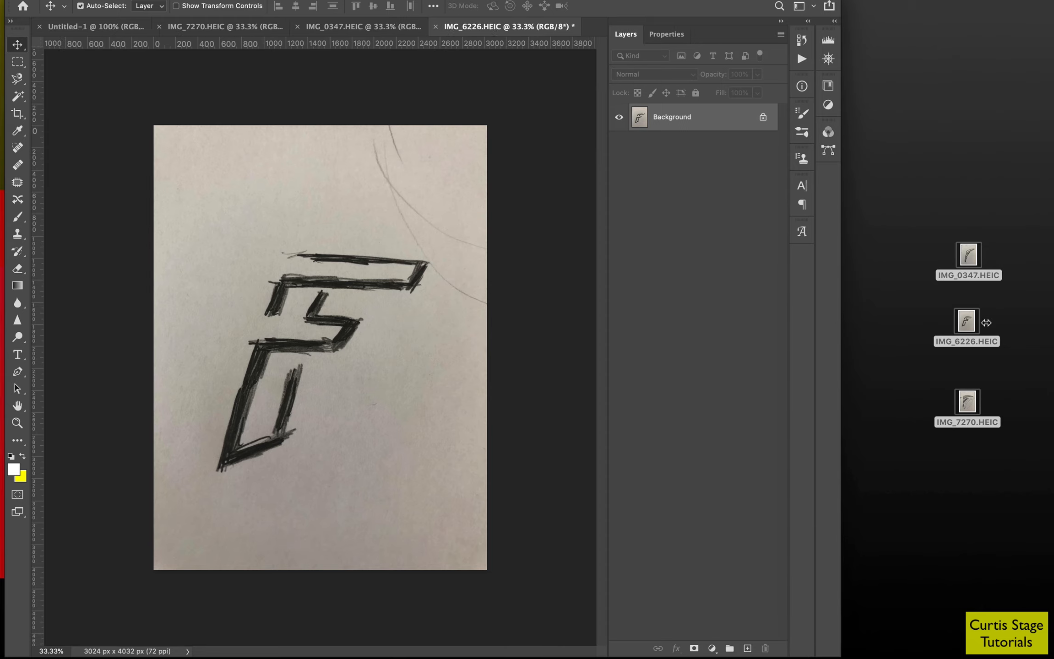
left_click_drag(824, 320, 1048, 328)
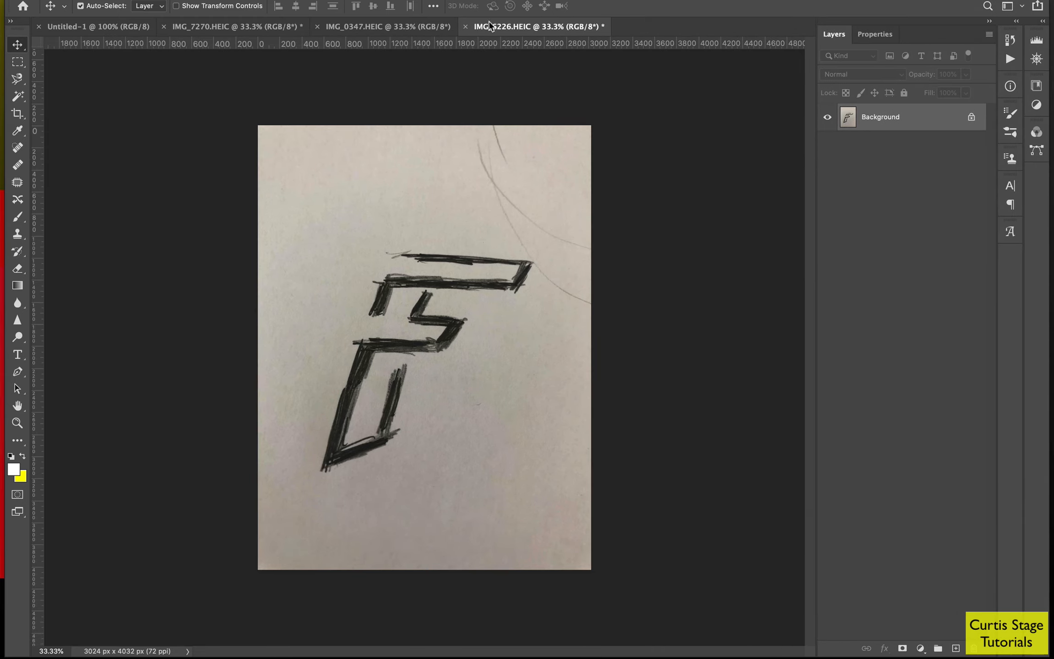
left_click_drag(408, 2, 491, 8)
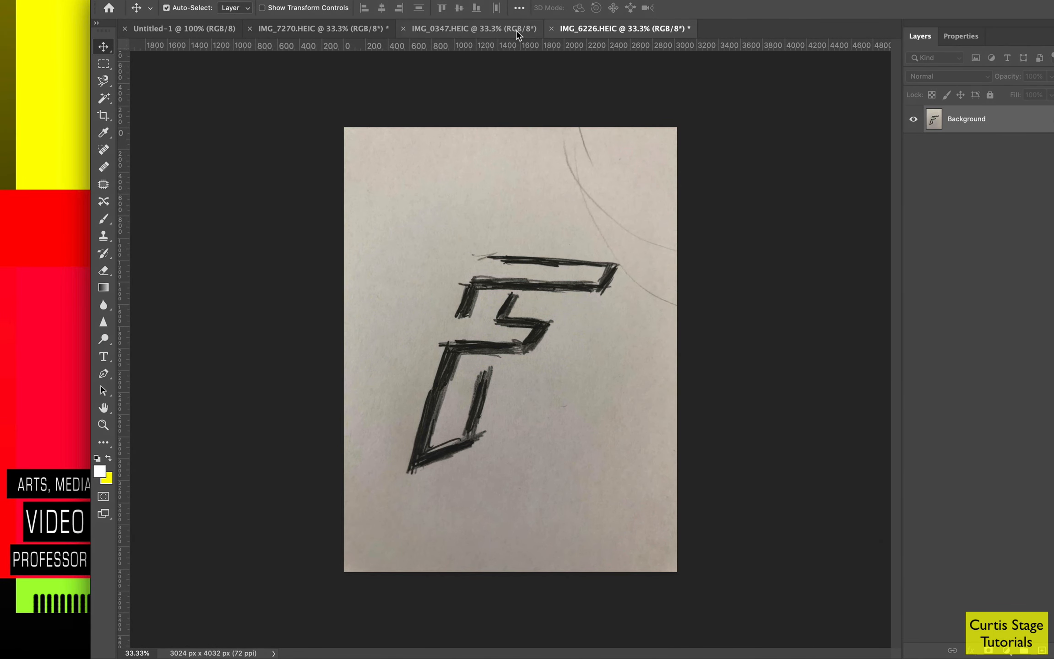
Save the blank Untitled-1 document to the Desktop as Logo1.psd in Photoshop format.
left_click(192, 30)
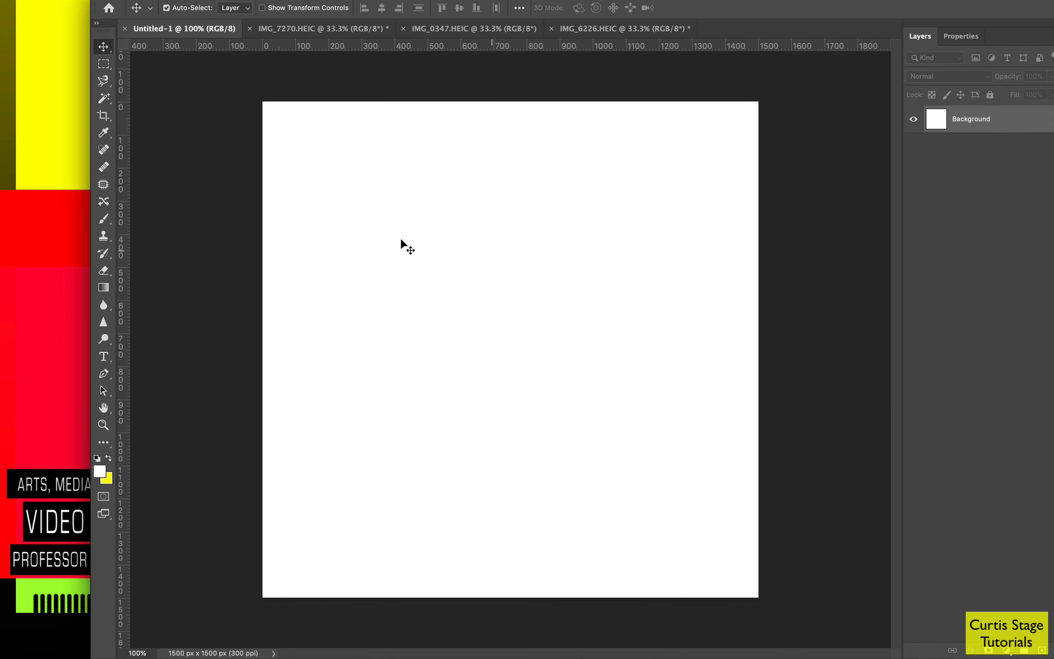
left_click(76, 0)
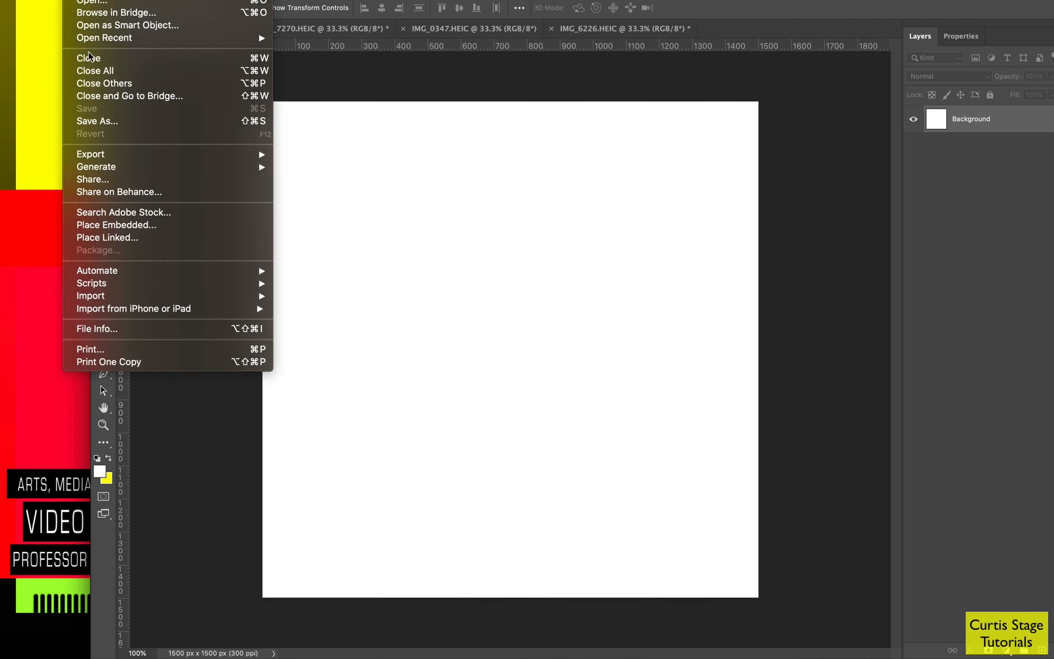
left_click(109, 123)
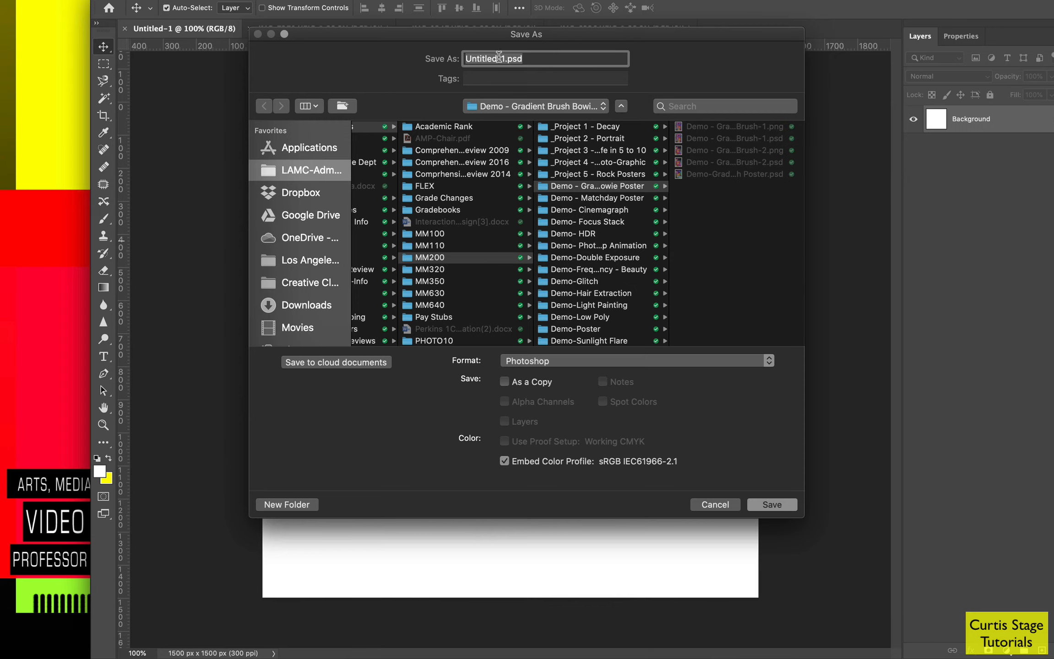
scroll(293, 313, "down", 3)
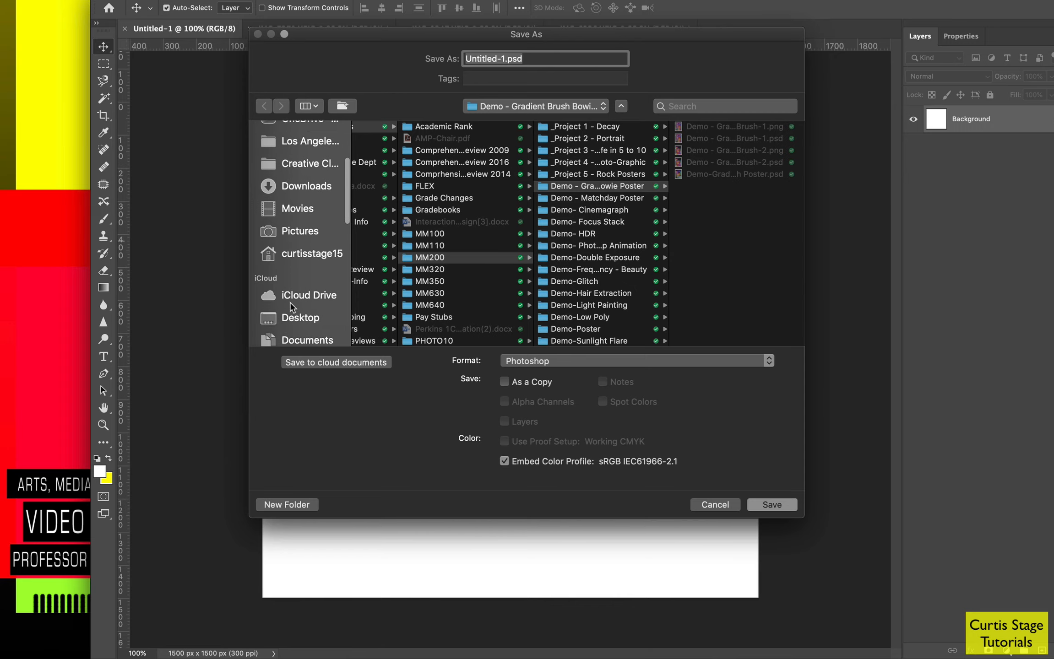
left_click(293, 312)
type("Logo1")
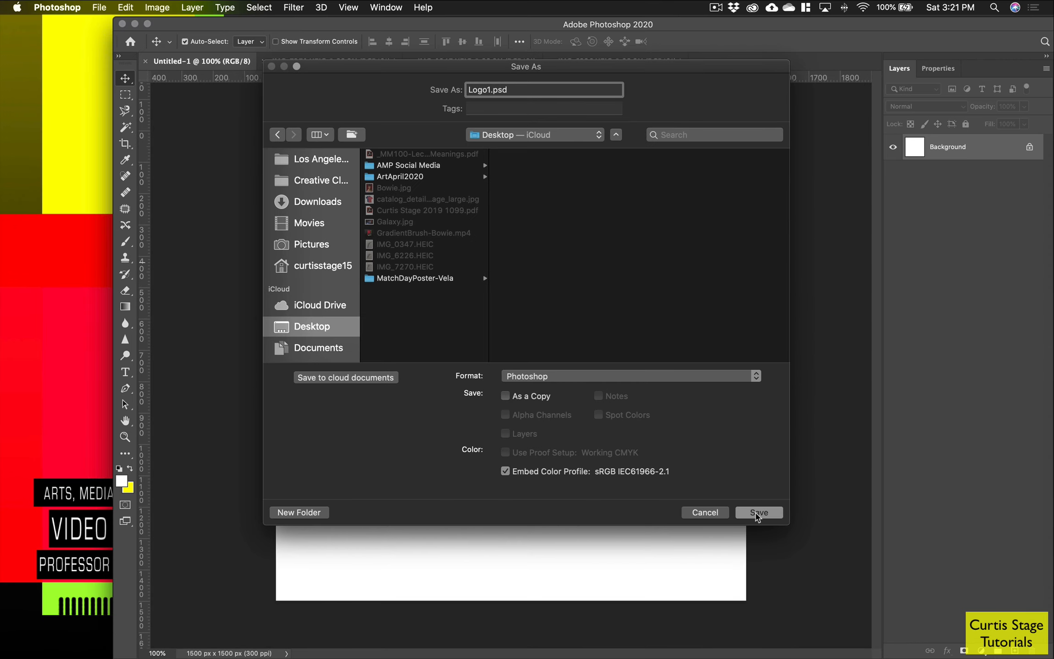
left_click(756, 513)
Copy the sketch photo from IMG_7270.HEIC into Logo1.psd as a new layer.
left_click(354, 64)
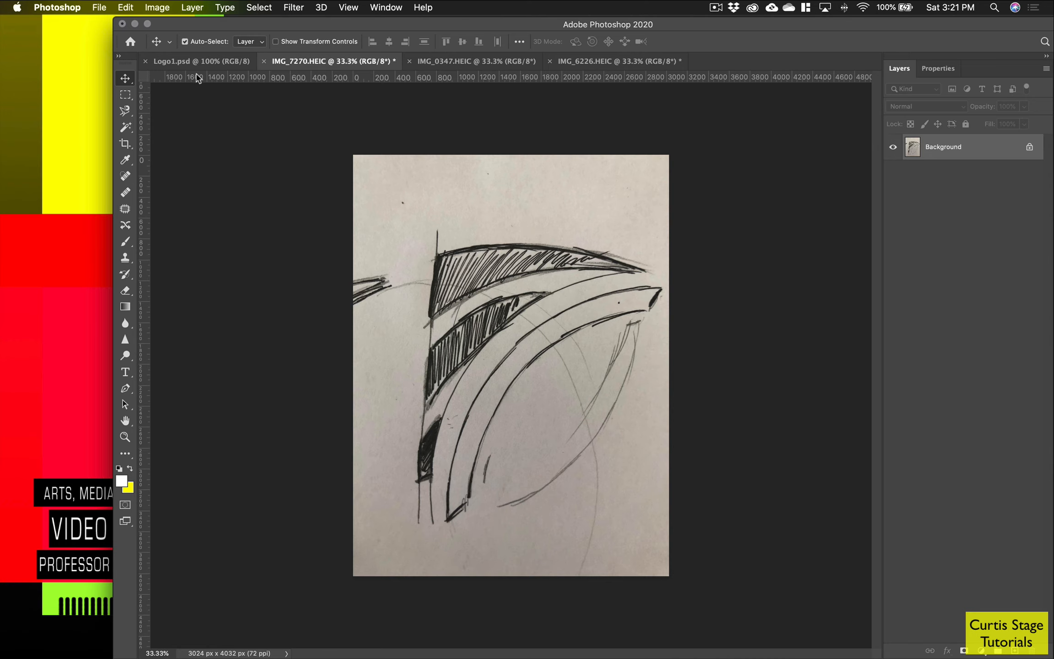
left_click_drag(475, 270, 201, 65)
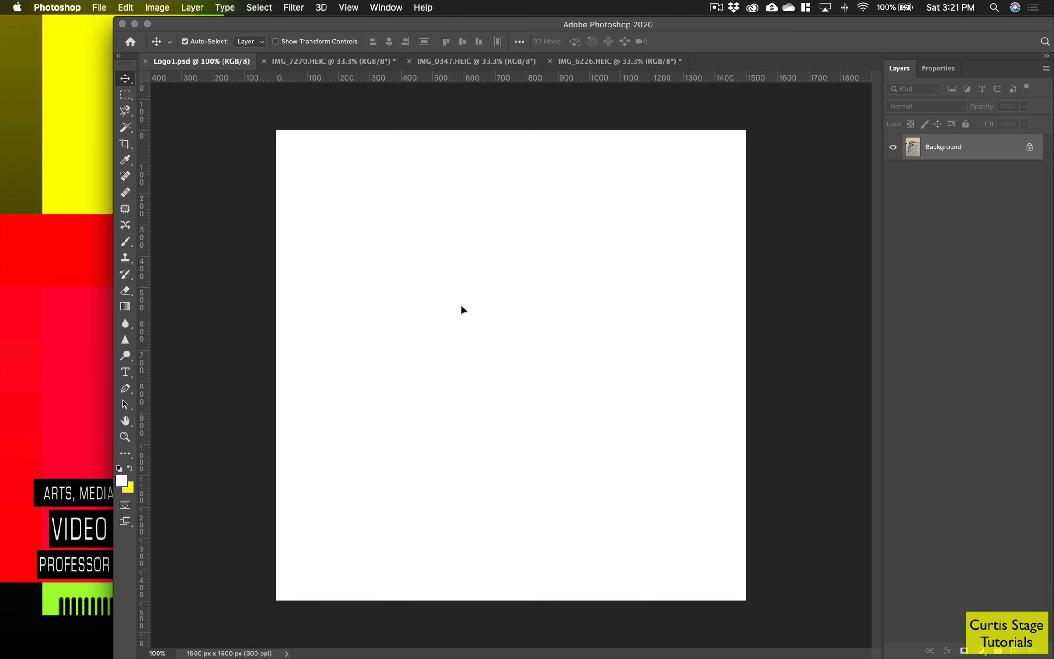
left_click_drag(460, 304, 486, 339)
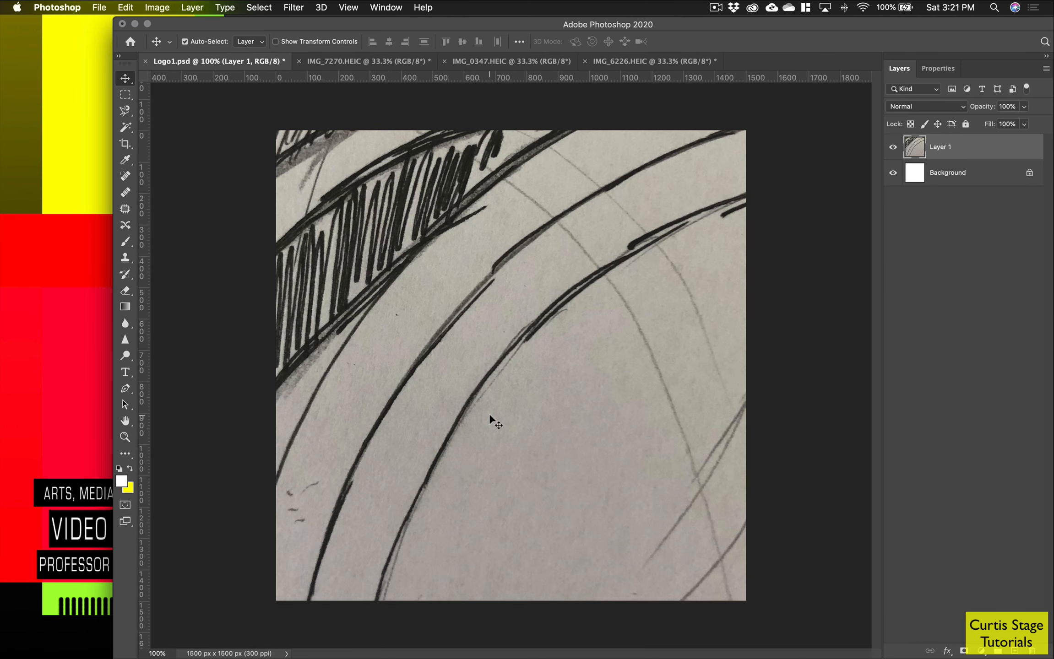
Scale the sketch layer proportionally to 43.54%, centered on the canvas, so the whole drawing fits.
key("super+minus")
key("super+minus")
key("super+minus")
key("super+minus")
key("super+t")
left_click_drag(640, 158, 580, 269)
mouse_move(541, 340)
left_mouse_down()
mouse_move(543, 353)
mouse_move(540, 341)
left_mouse_up()
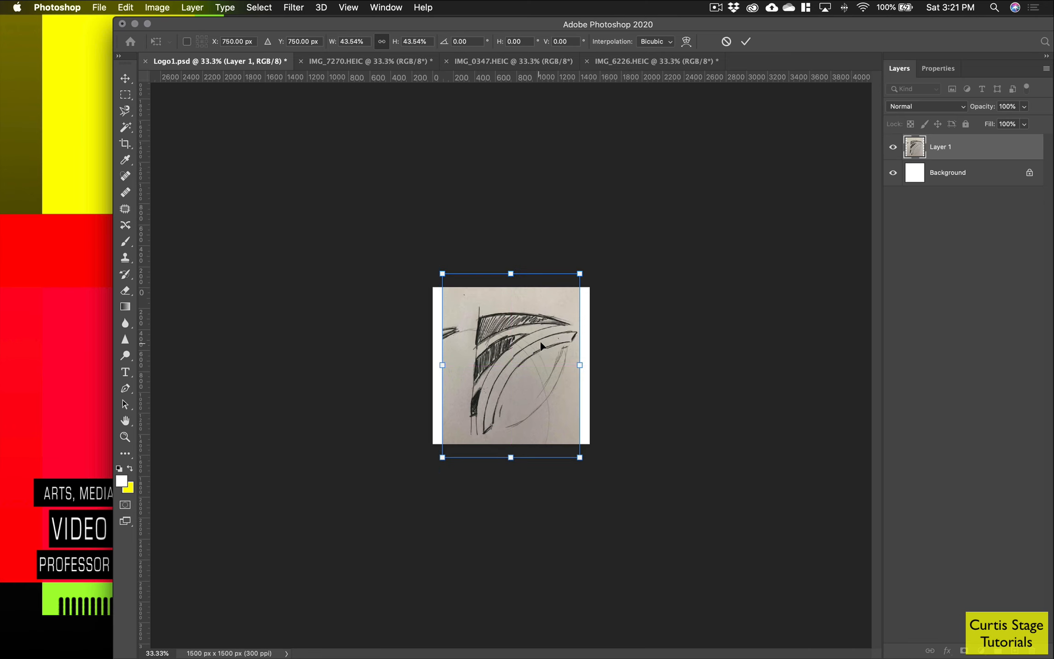
left_click(745, 43)
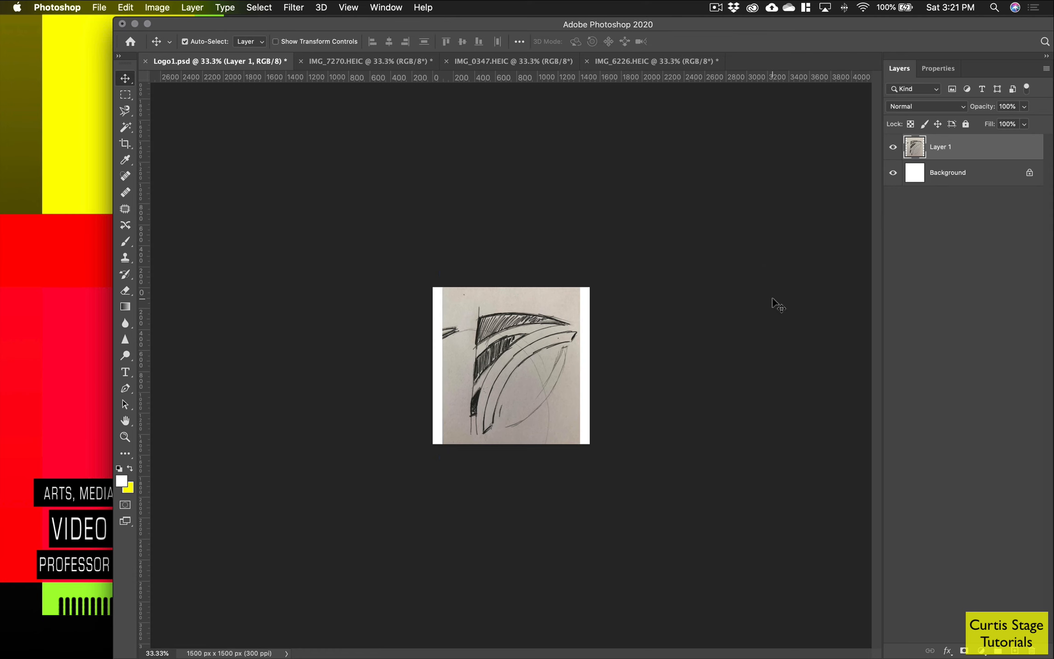
Add a new empty layer above the sketch layer.
key("super+equal")
key("super+1")
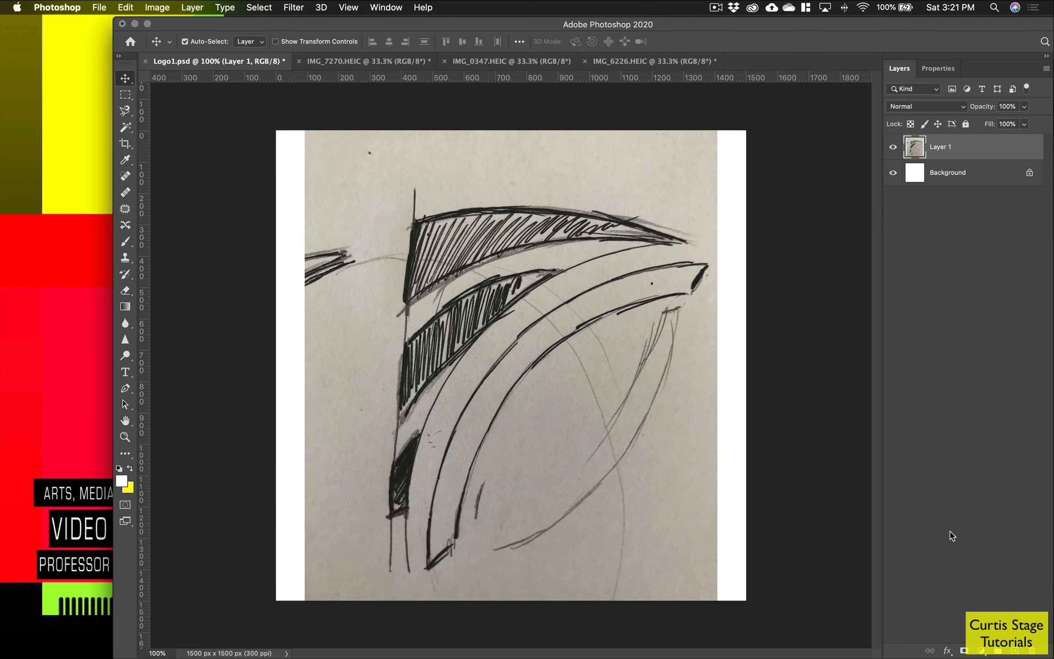
left_click(1015, 650)
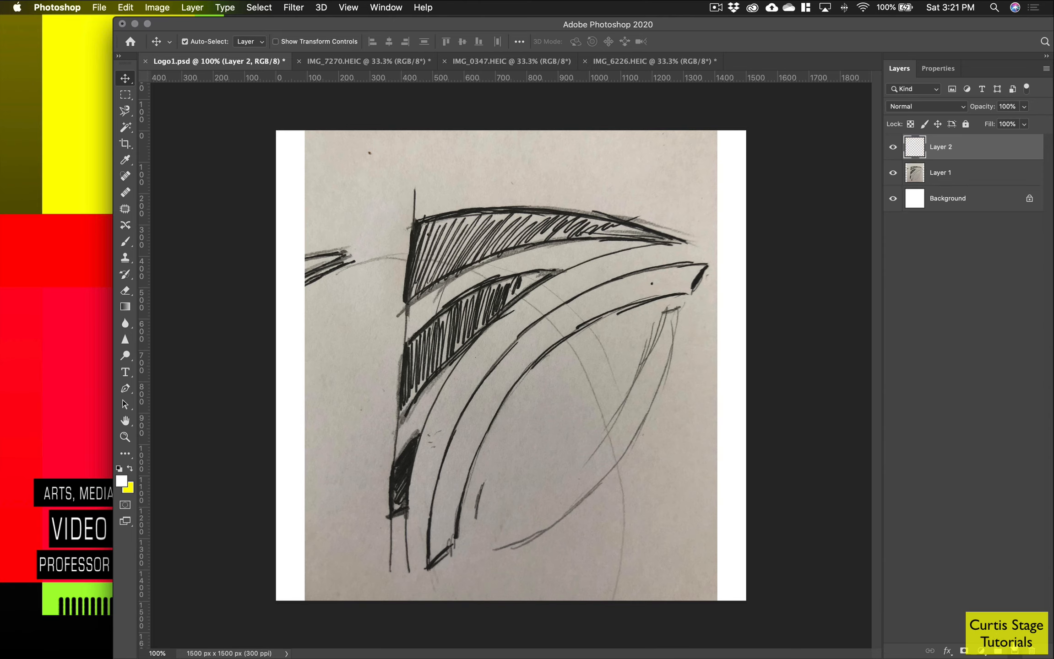
Lower the opacity of the sketch on Layer 1 and make the empty Layer 2 active.
left_click(960, 179)
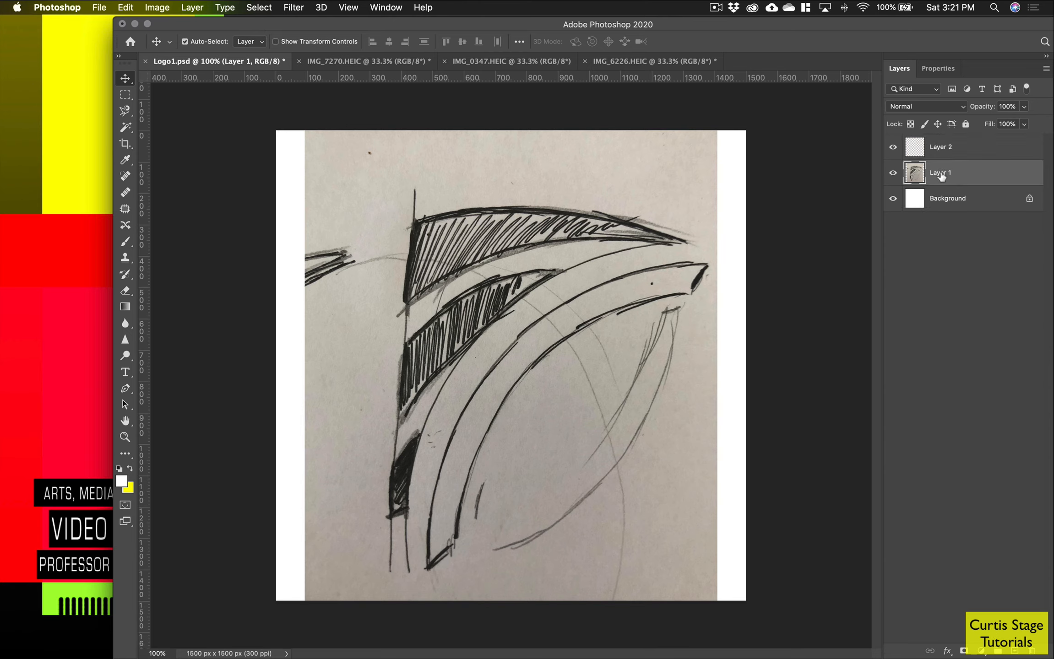
mouse_move(980, 110)
left_mouse_down()
mouse_move(970, 110)
mouse_move(994, 109)
mouse_move(978, 111)
left_mouse_up()
left_click(943, 151)
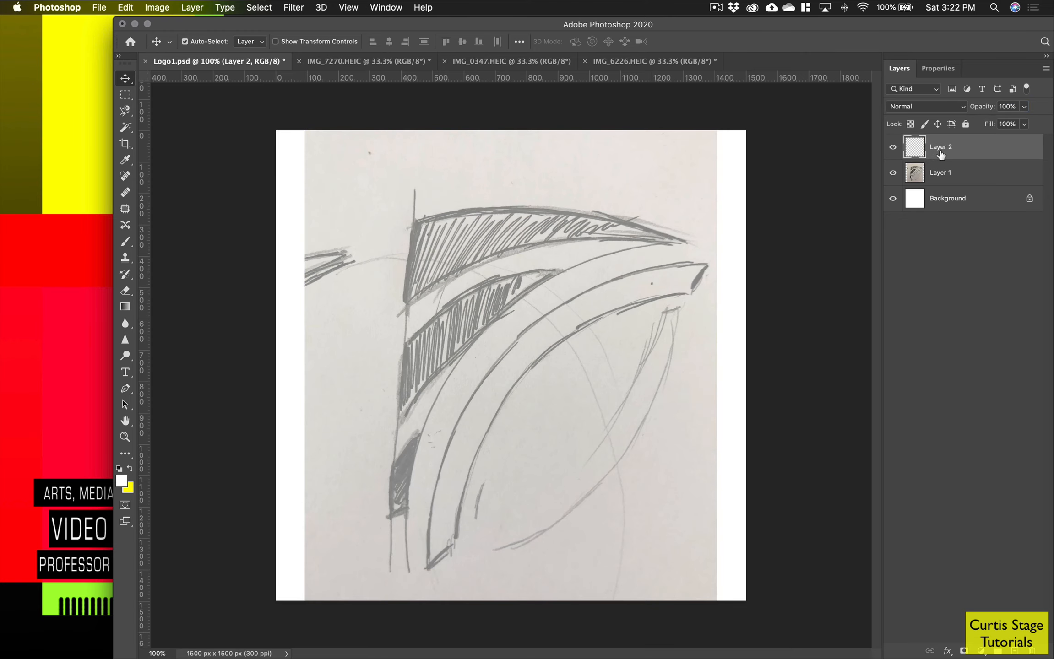
Lock the sketch on Layer 1 against changes and make the empty Layer 2 active.
left_click(936, 175)
left_click(965, 123)
left_click(946, 155)
left_click_drag(481, 27, 515, 27)
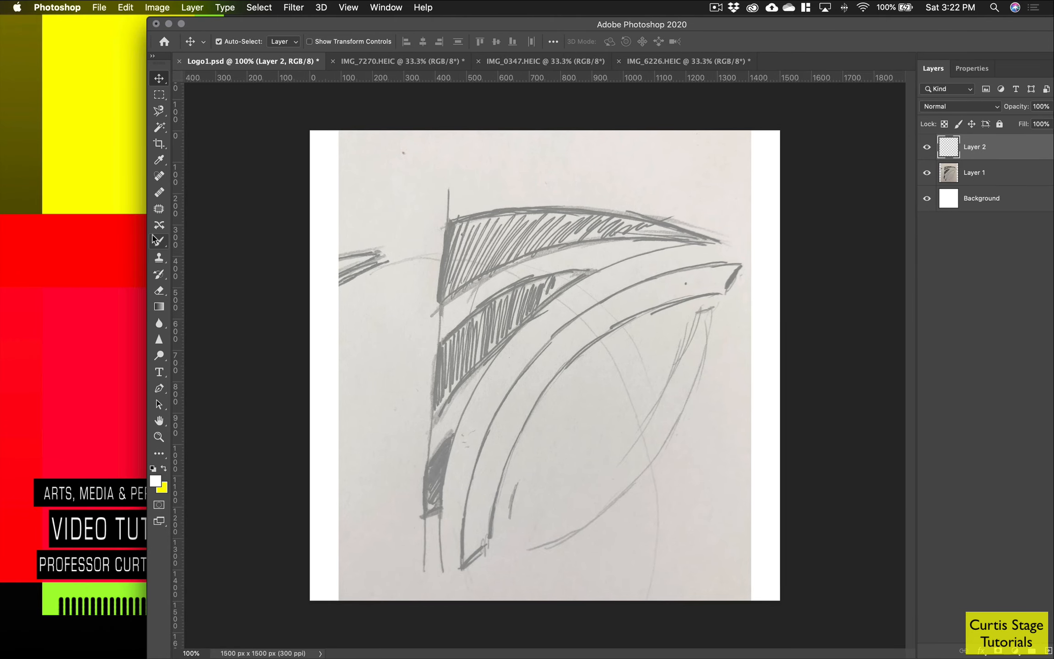
left_click_drag(147, 238, 228, 238)
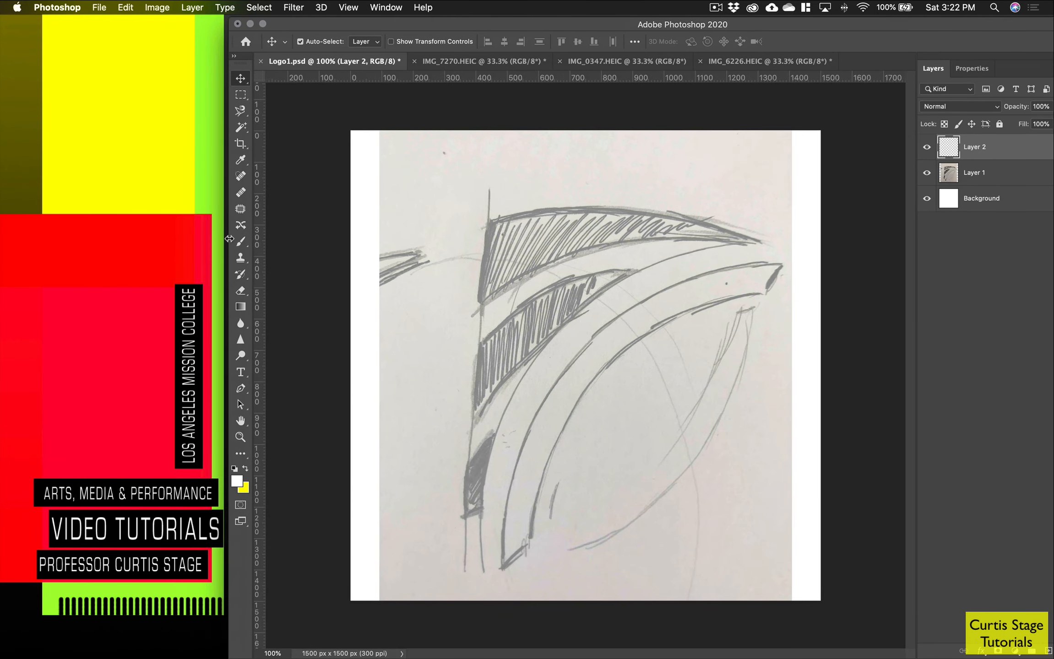
left_click_drag(507, 28, 464, 27)
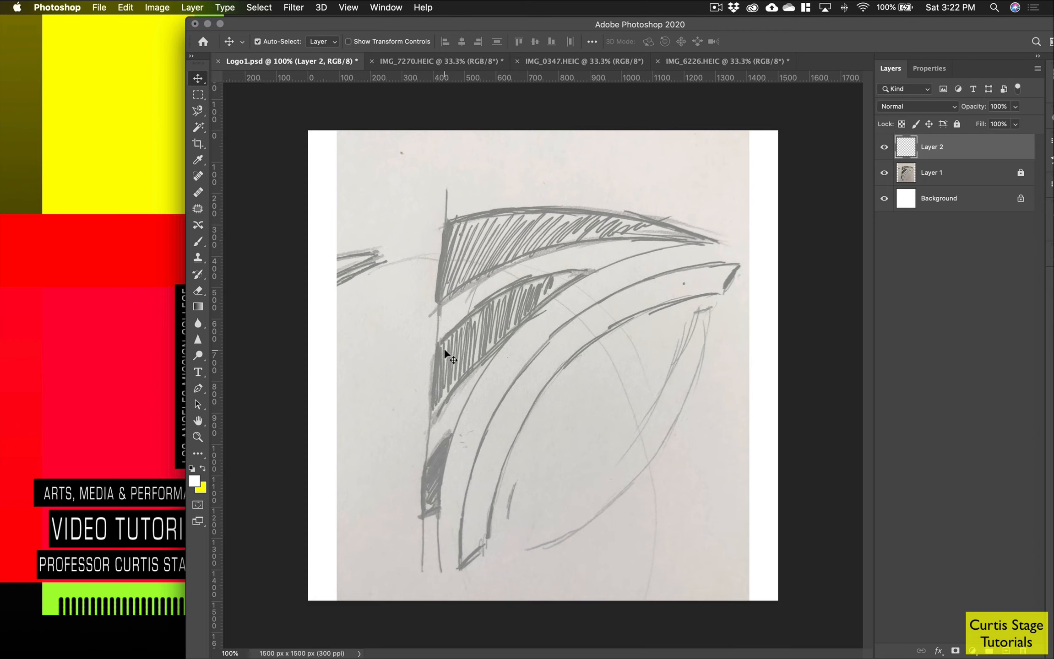
Trace the straight left edge and upper curve of the sketch's top hatched shape with the Pen tool.
left_click(200, 389)
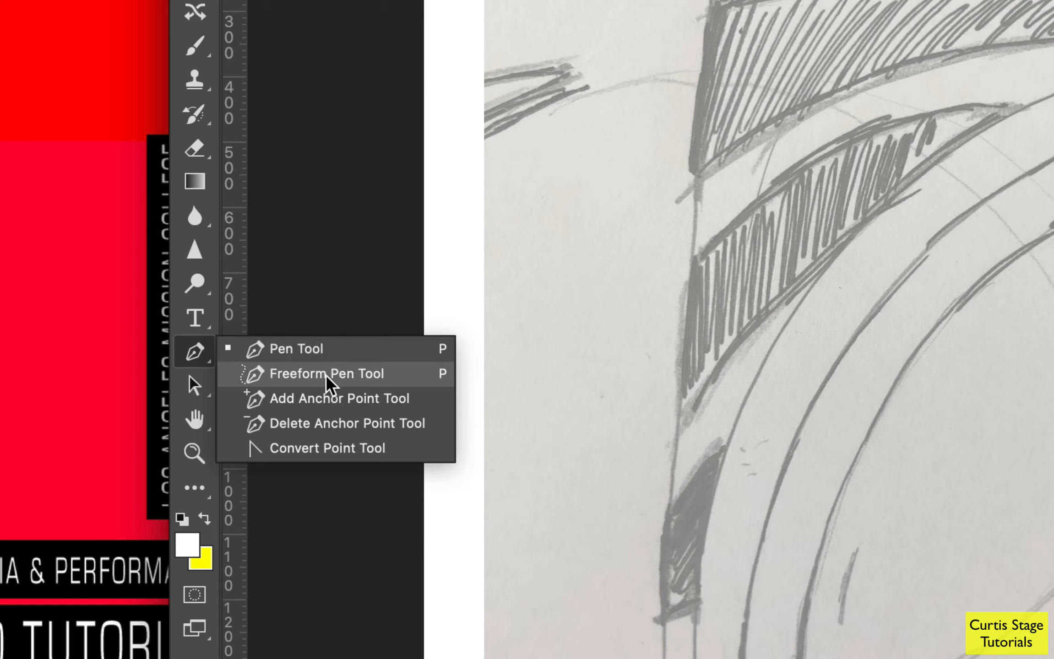
left_click(321, 355)
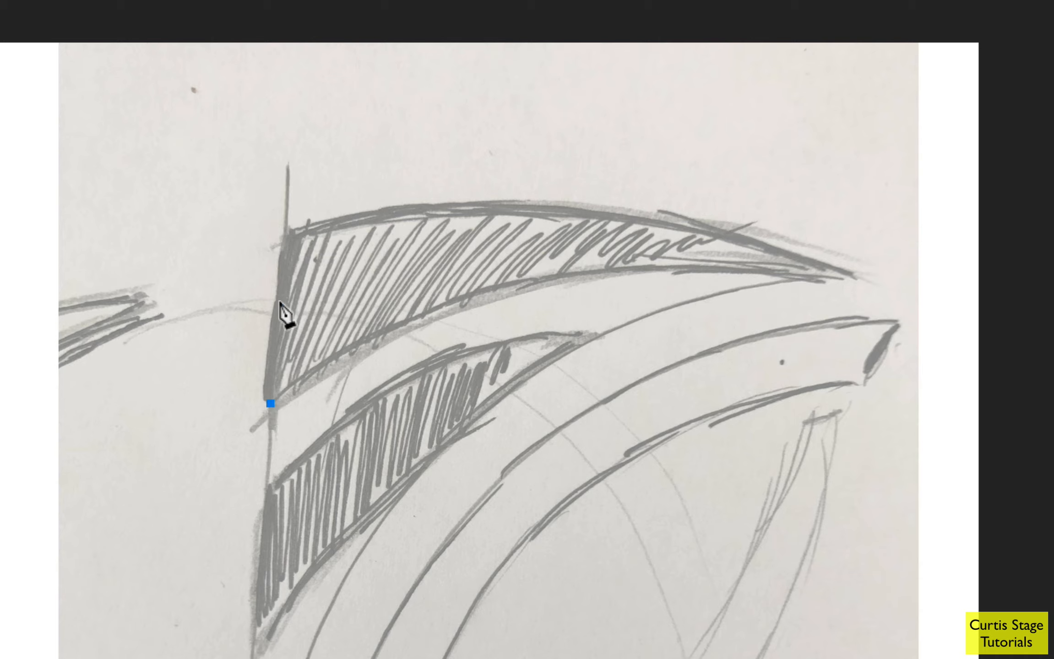
left_click(286, 231)
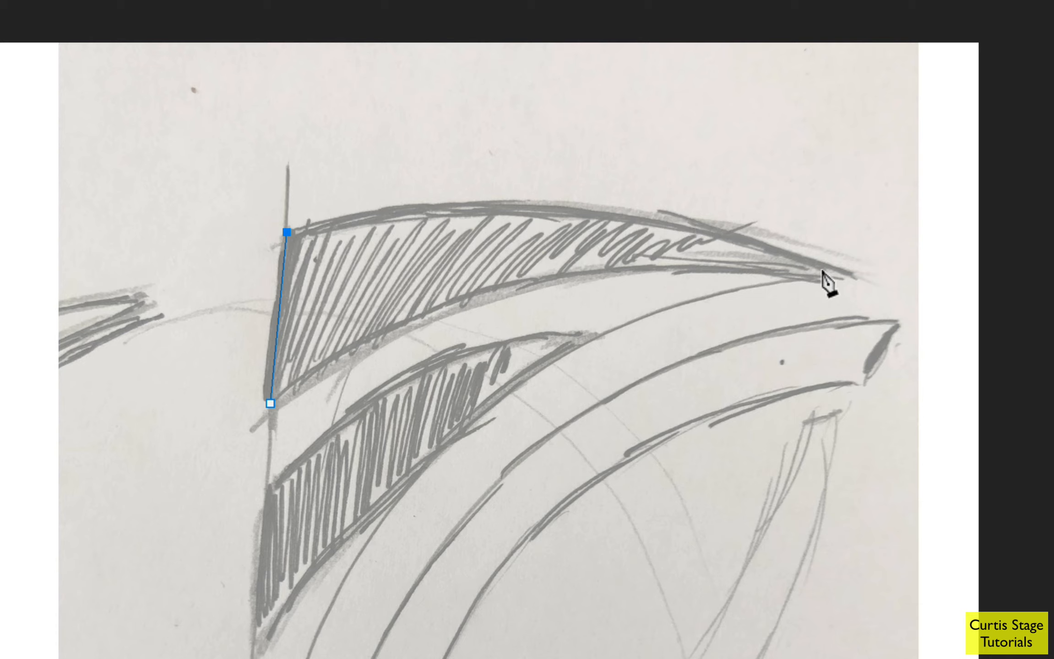
mouse_move(823, 272)
left_mouse_down()
mouse_move(864, 336)
mouse_move(948, 372)
mouse_move(965, 335)
mouse_move(1002, 378)
mouse_move(992, 376)
mouse_move(1024, 384)
left_mouse_up()
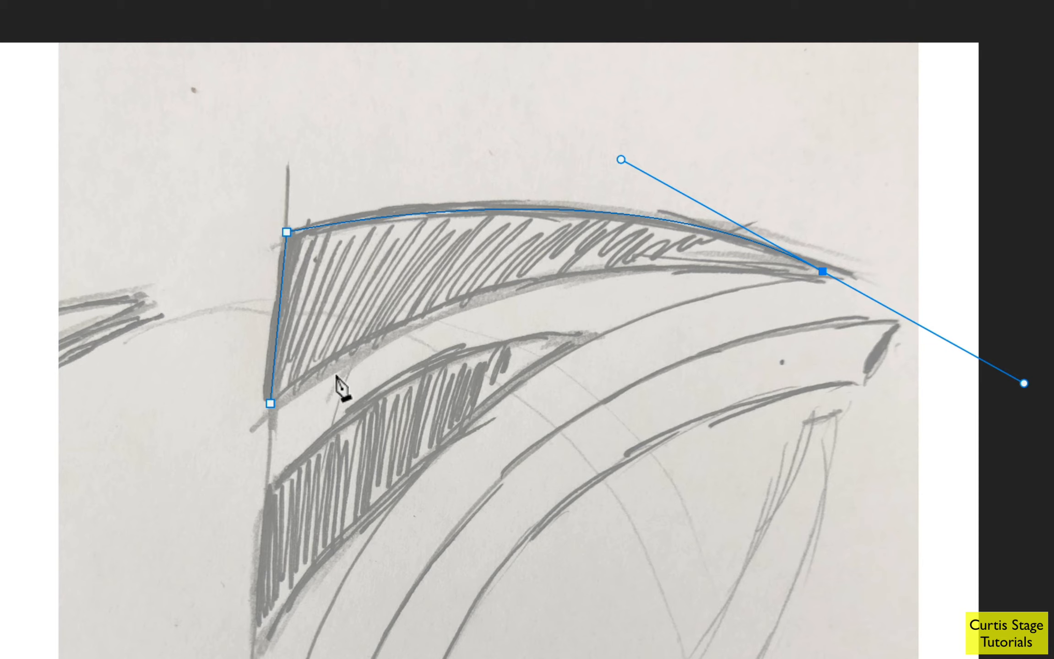
left_click_drag(271, 404, 302, 500)
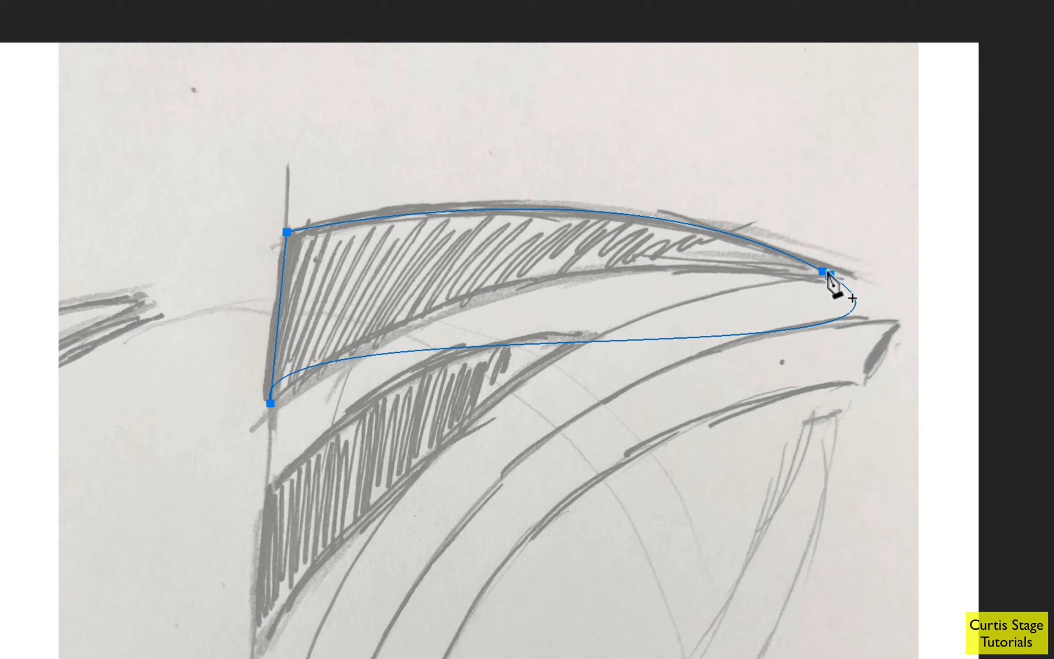
left_click(823, 272)
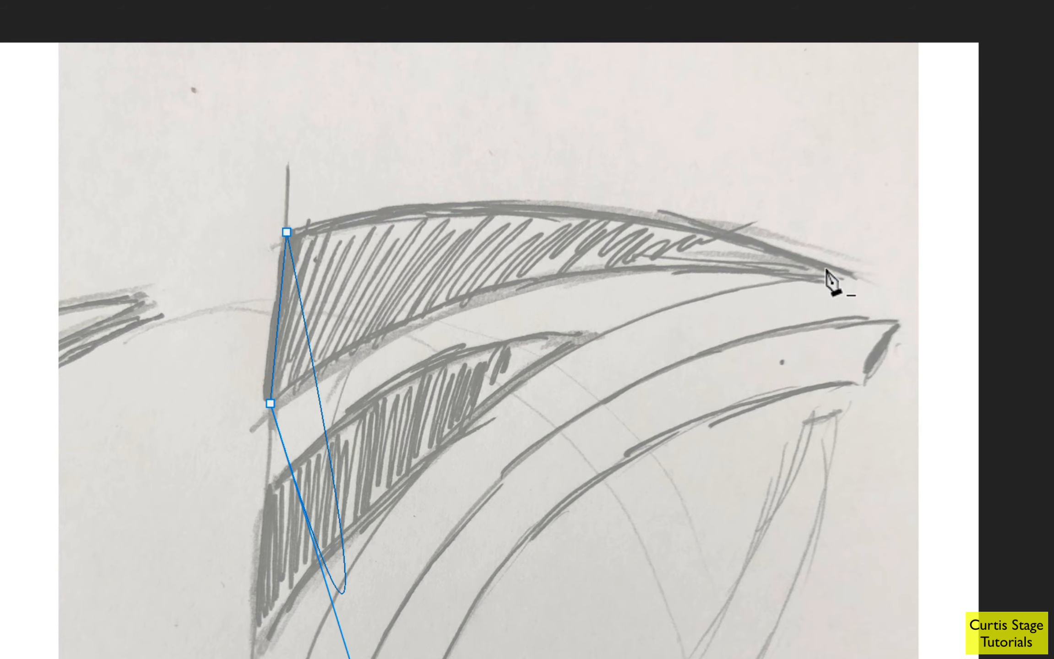
key("ctrl+z")
key("ctrl+z")
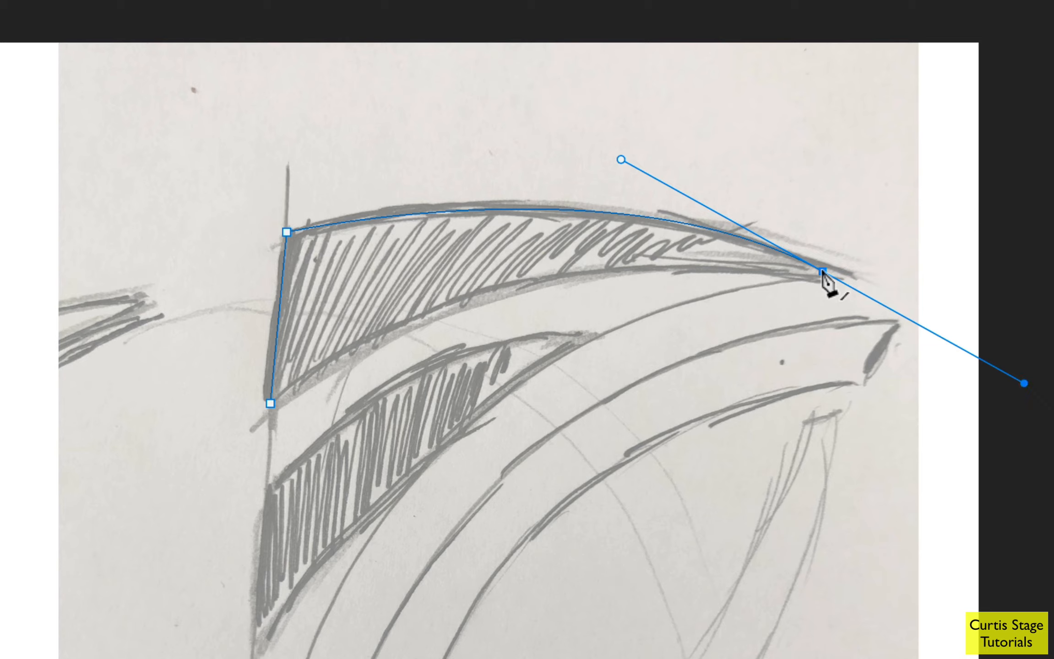
Remove the outgoing handle at the path's right tip and close the path along the shape's lower curve.
left_click(823, 271)
left_click(823, 271)
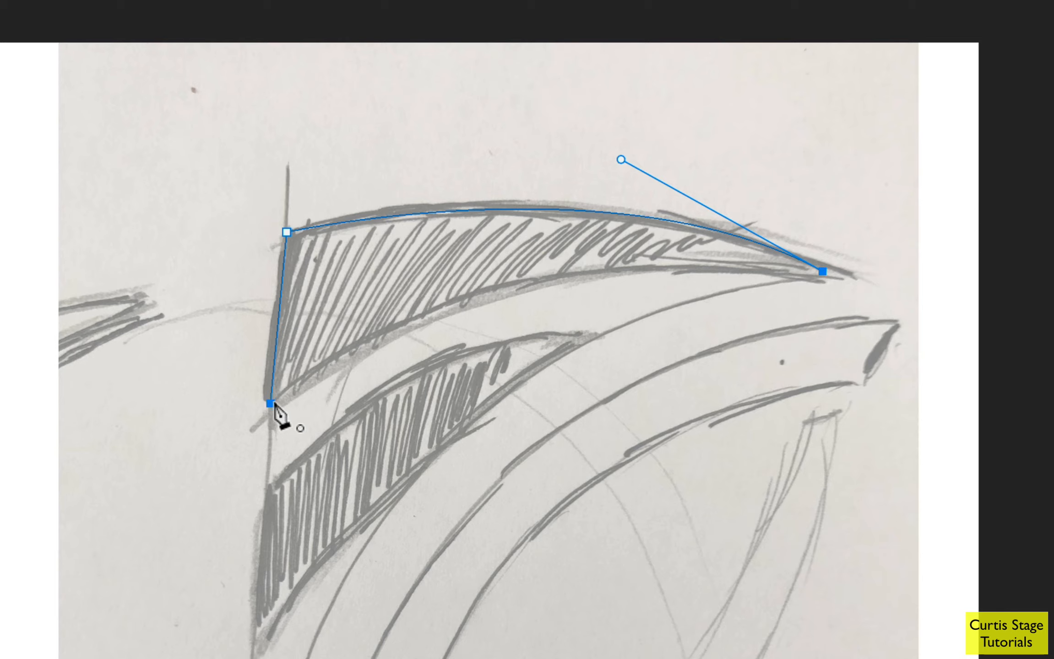
left_click_drag(270, 404, 82, 587)
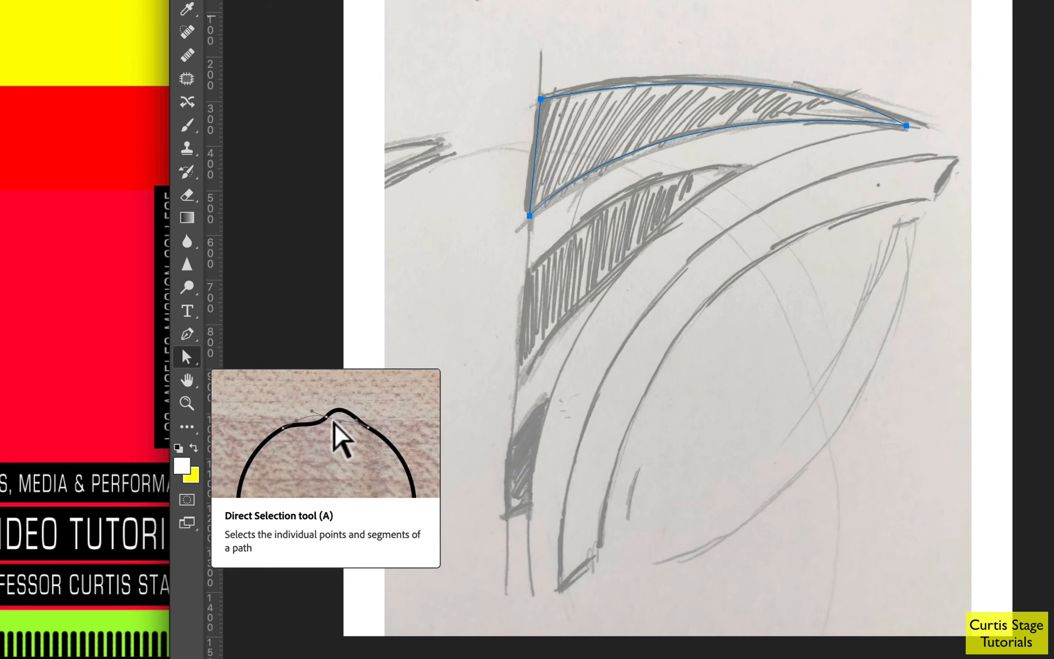
Shift the whole closed path slightly down and to the right with the Path Selection tool.
left_click(185, 356)
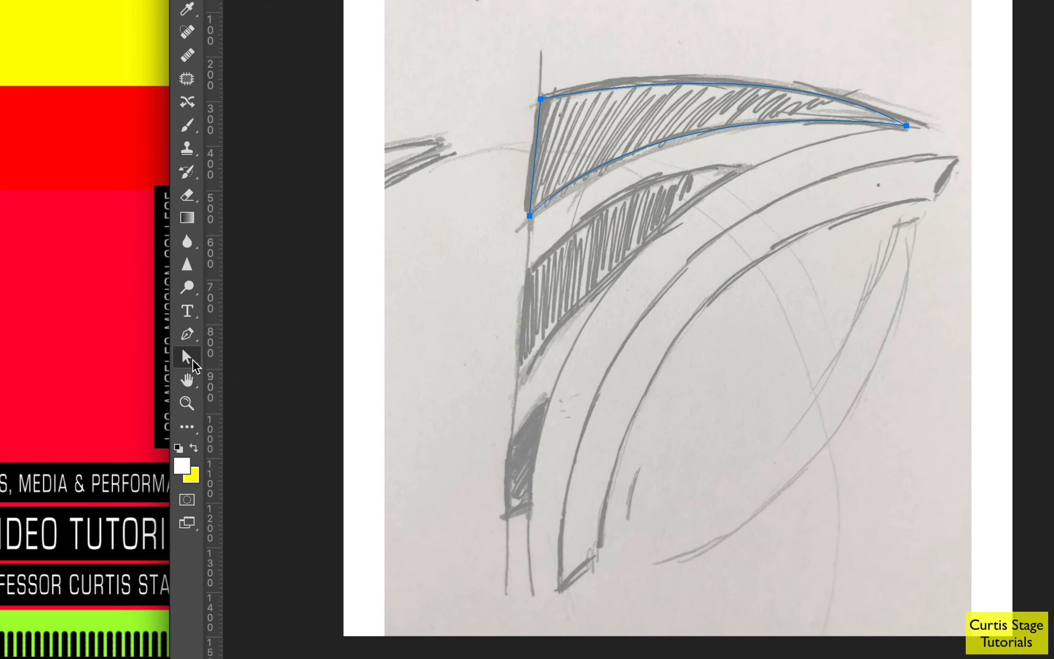
left_click(192, 359)
left_click(260, 360)
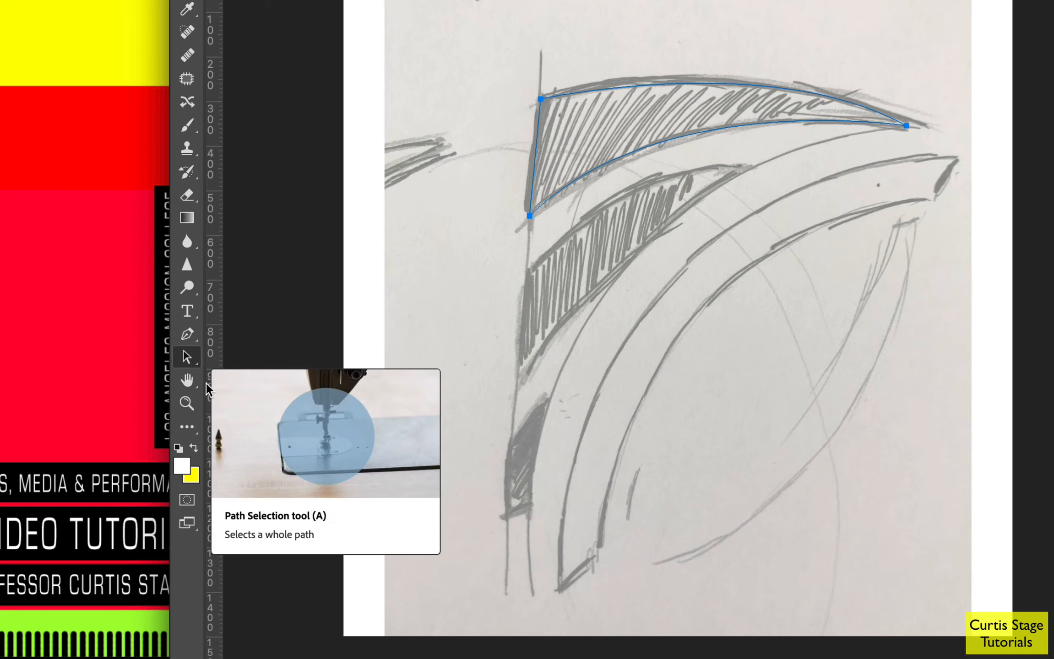
left_click(186, 357)
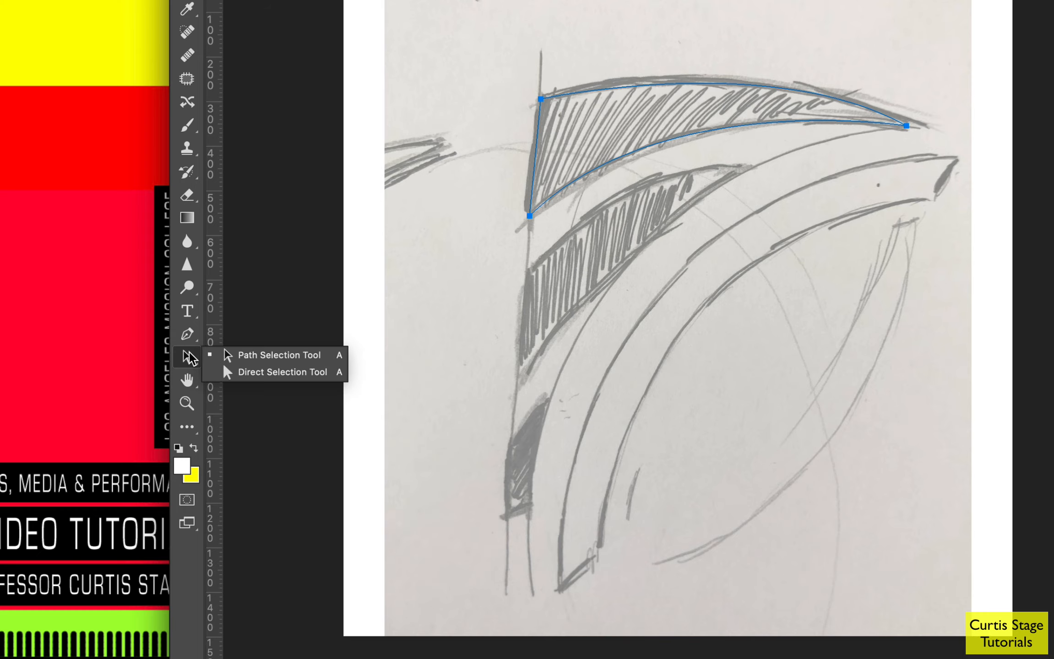
left_click(277, 372)
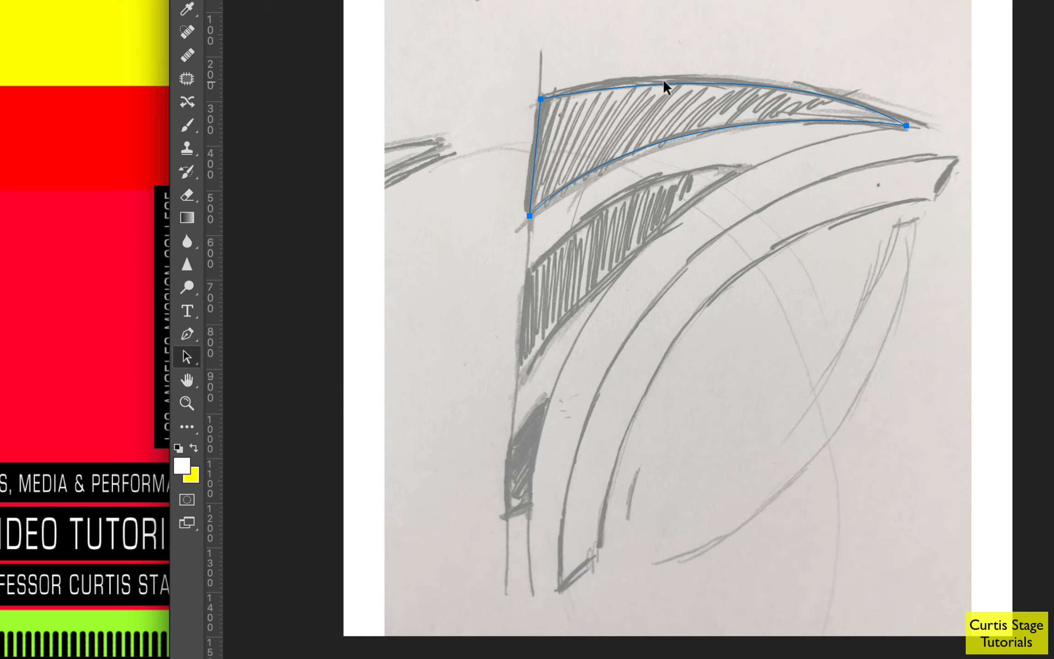
mouse_move(663, 82)
left_mouse_down()
mouse_move(659, 30)
mouse_move(545, 11)
mouse_move(608, 39)
mouse_move(654, 92)
mouse_move(666, 87)
left_mouse_up()
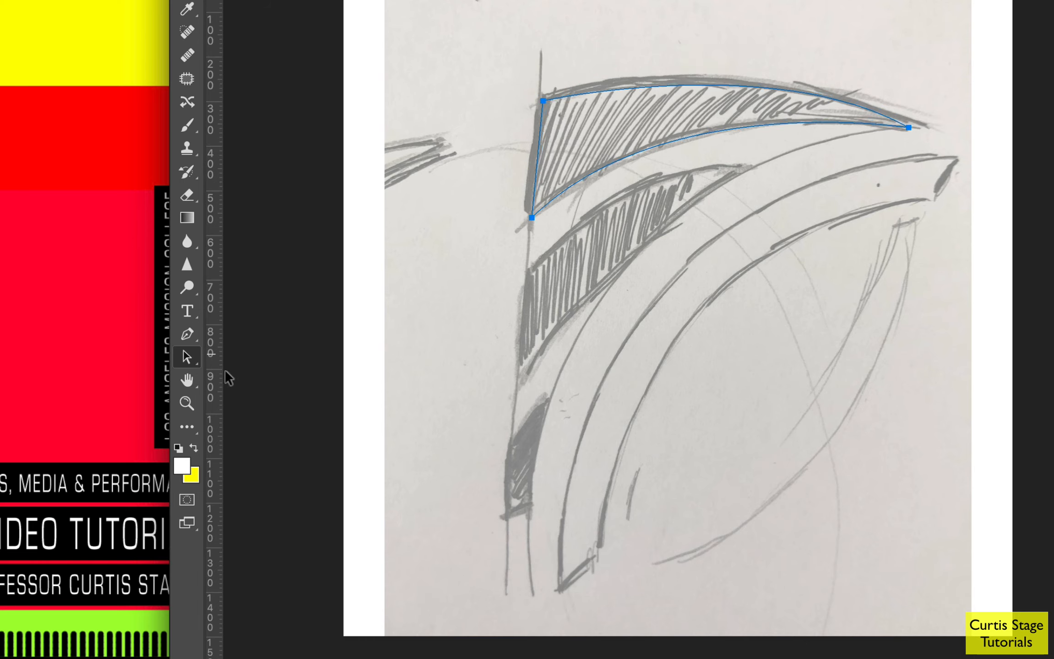
Adjust only the lower-left anchor point of the top shape's path with the Direct Selection tool.
left_click(186, 359)
left_click(256, 356)
left_click(532, 218)
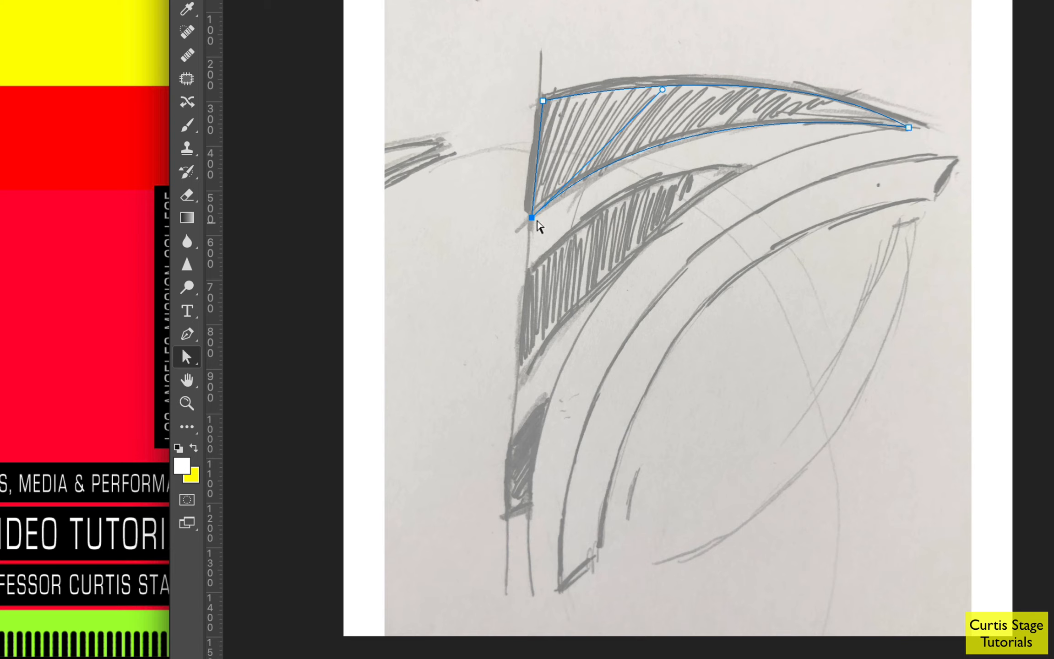
left_click_drag(532, 219, 507, 209)
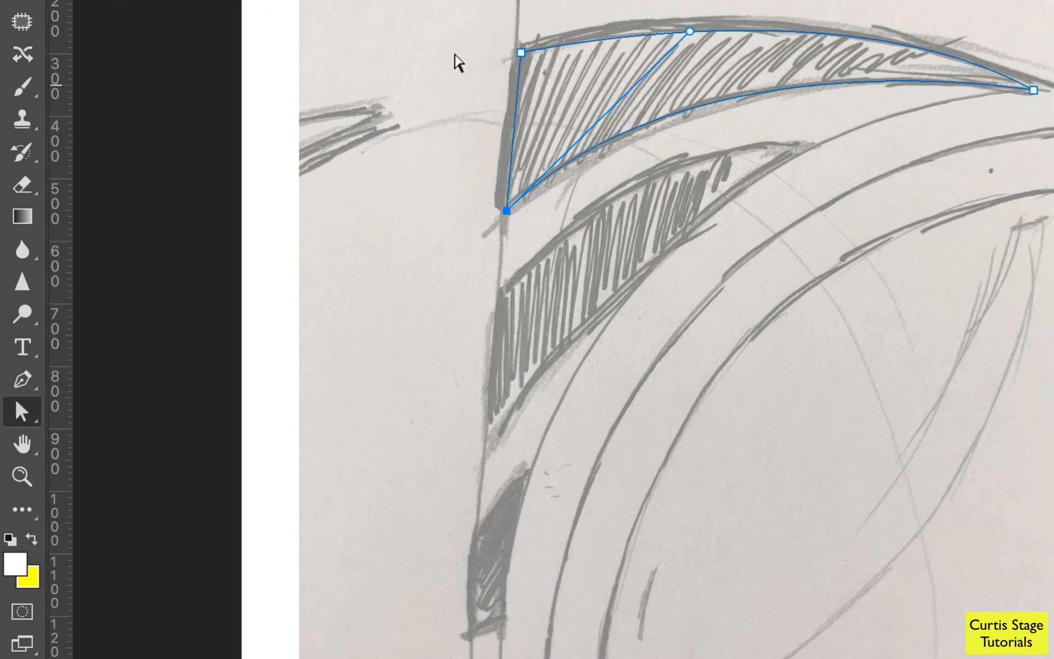
Load the work path with its three traced shapes as a selection.
key("super+a")
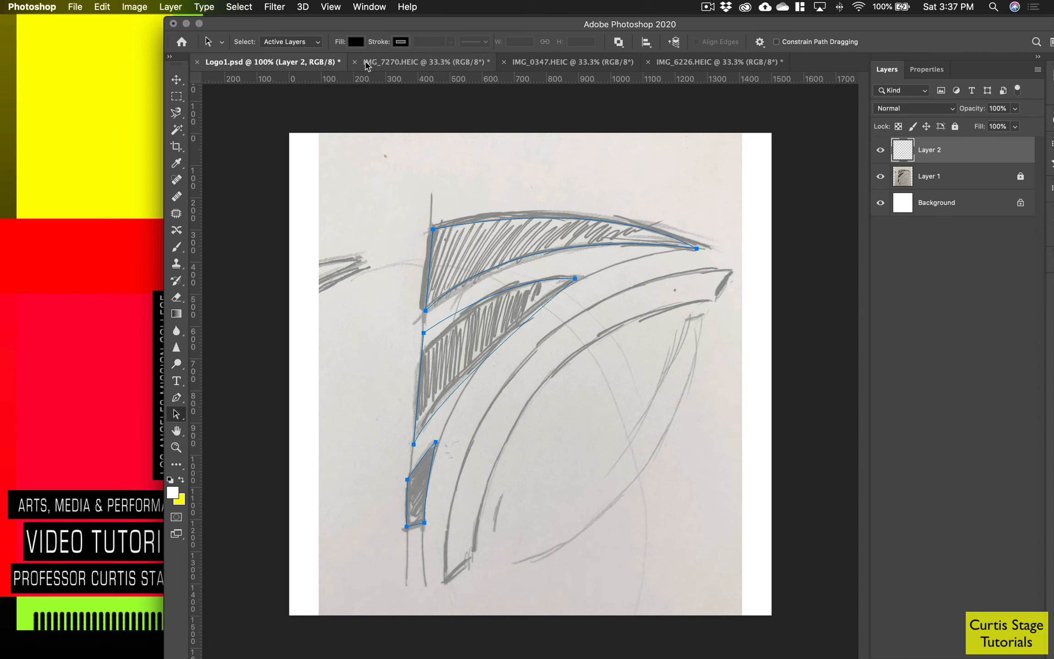
left_click(338, 7)
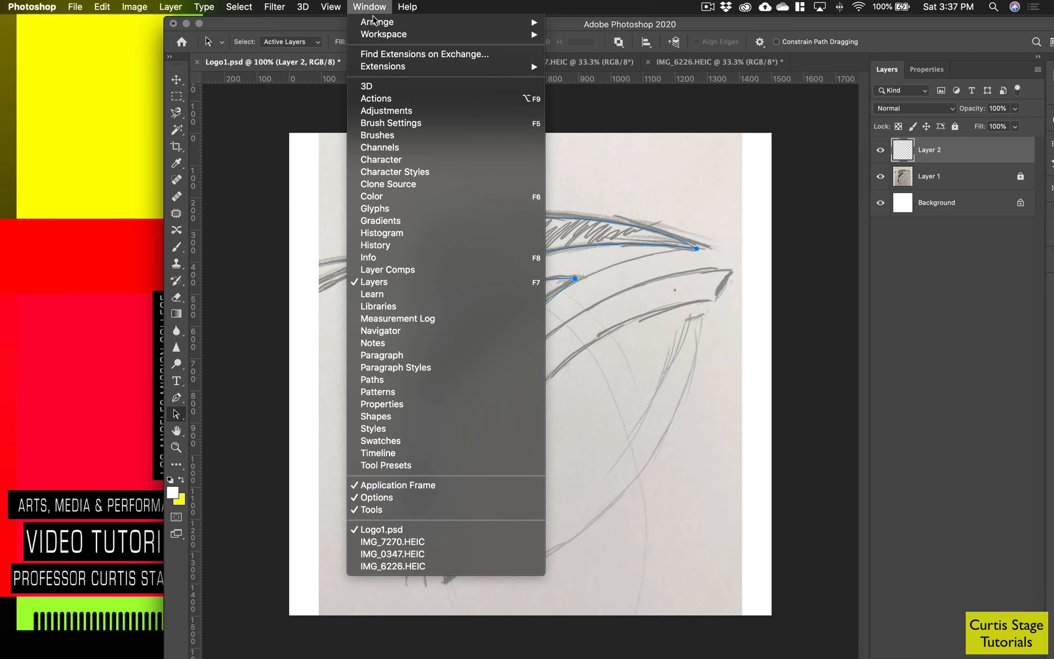
left_click(388, 380)
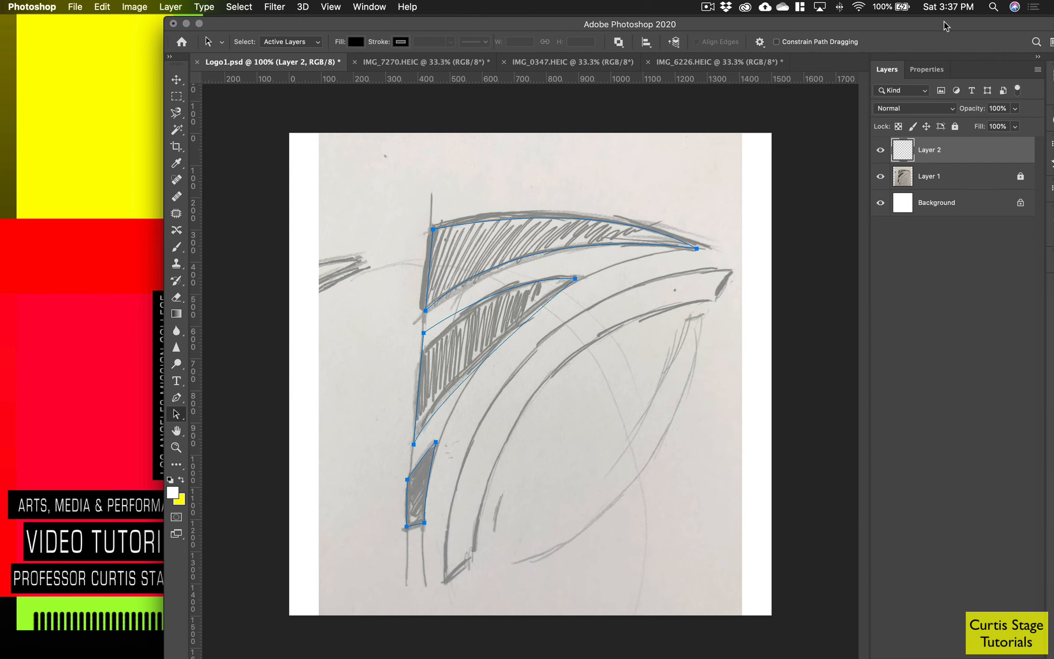
left_click_drag(945, 26, 848, 25)
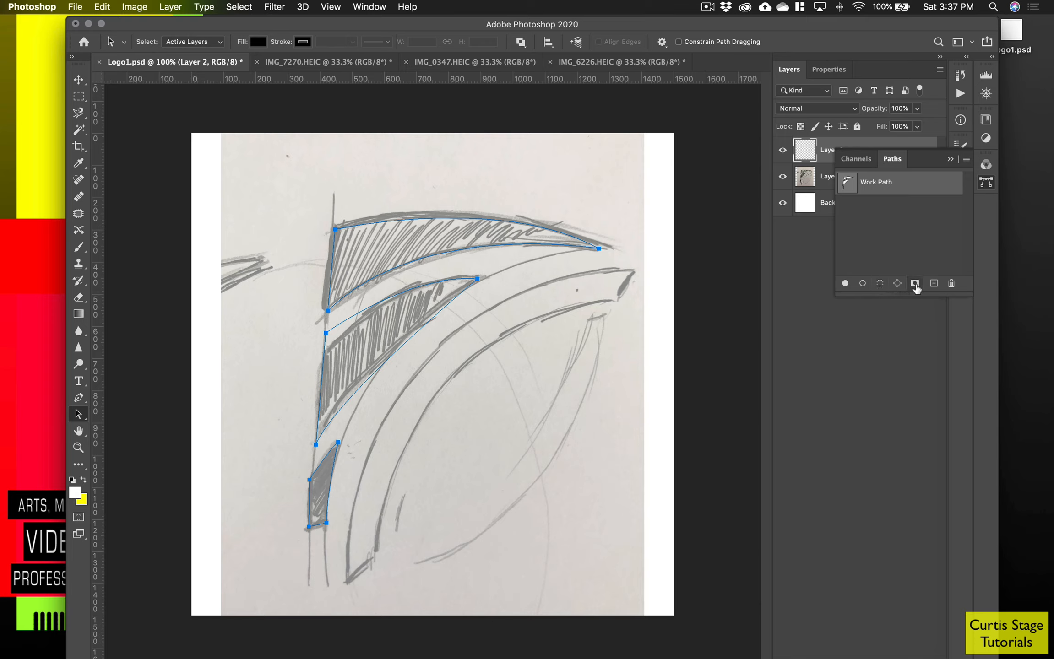
left_click(879, 284)
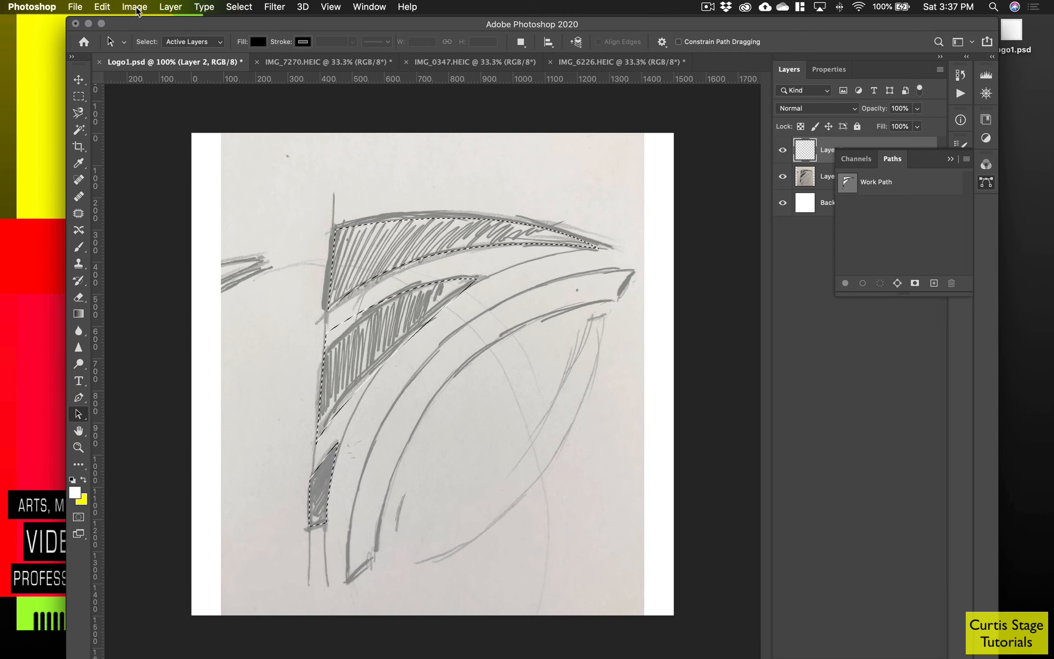
Fill the three selected shapes with black on Layer 2 and clear the selection.
left_click(102, 6)
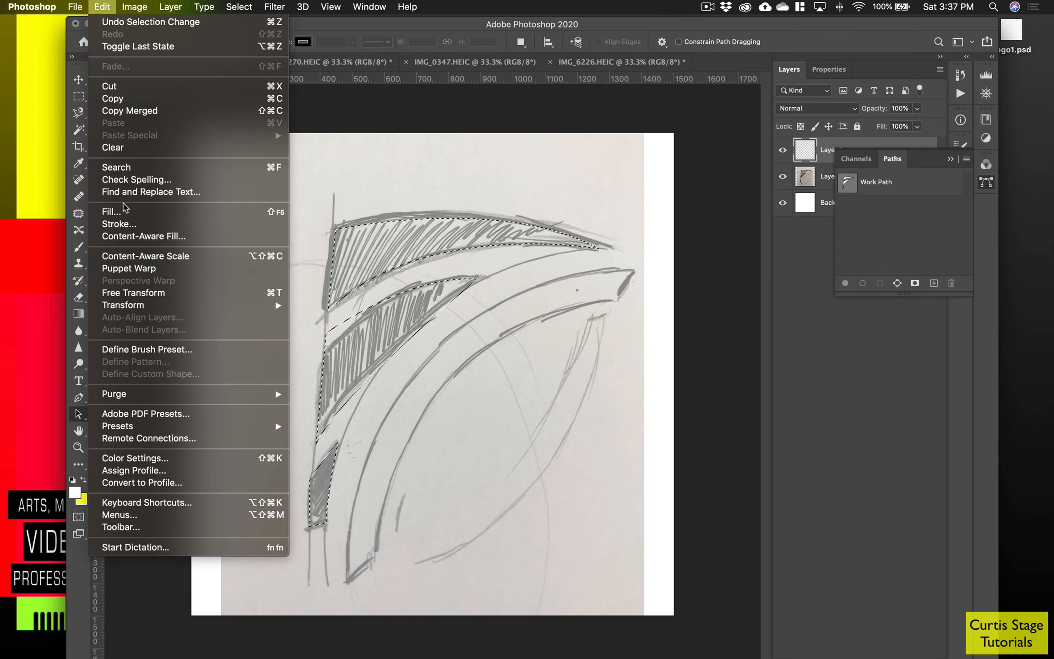
left_click(124, 212)
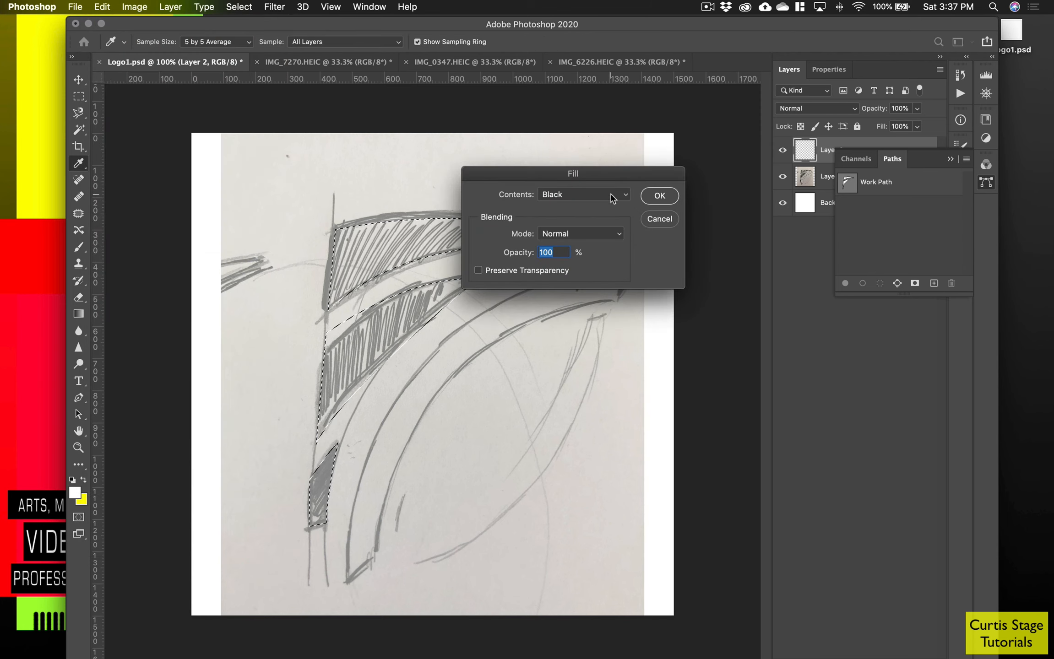
left_click(658, 196)
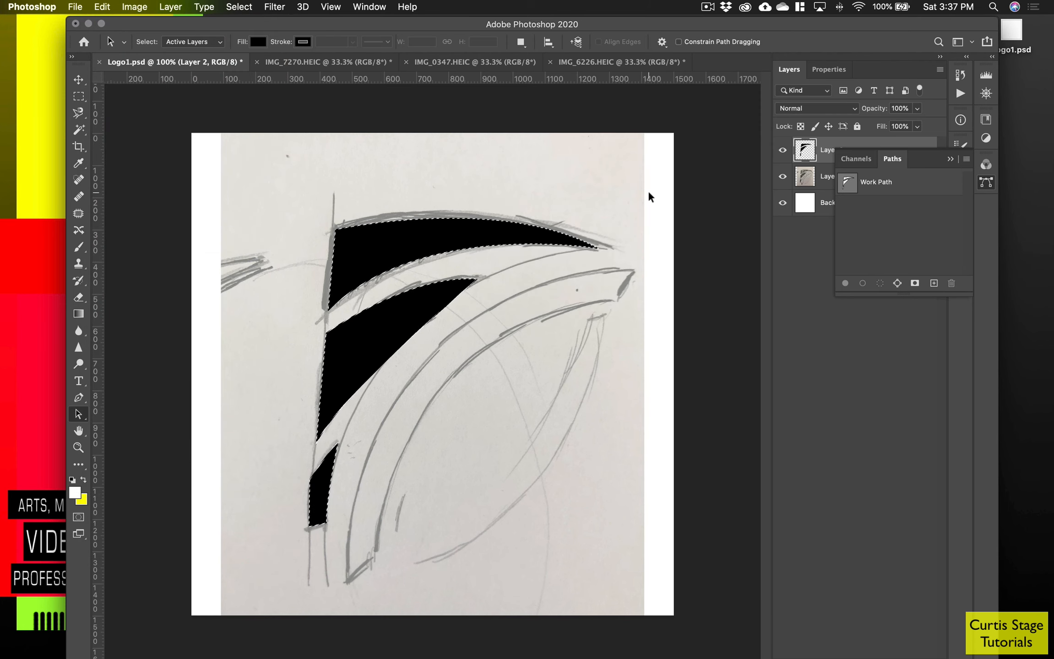
key("v")
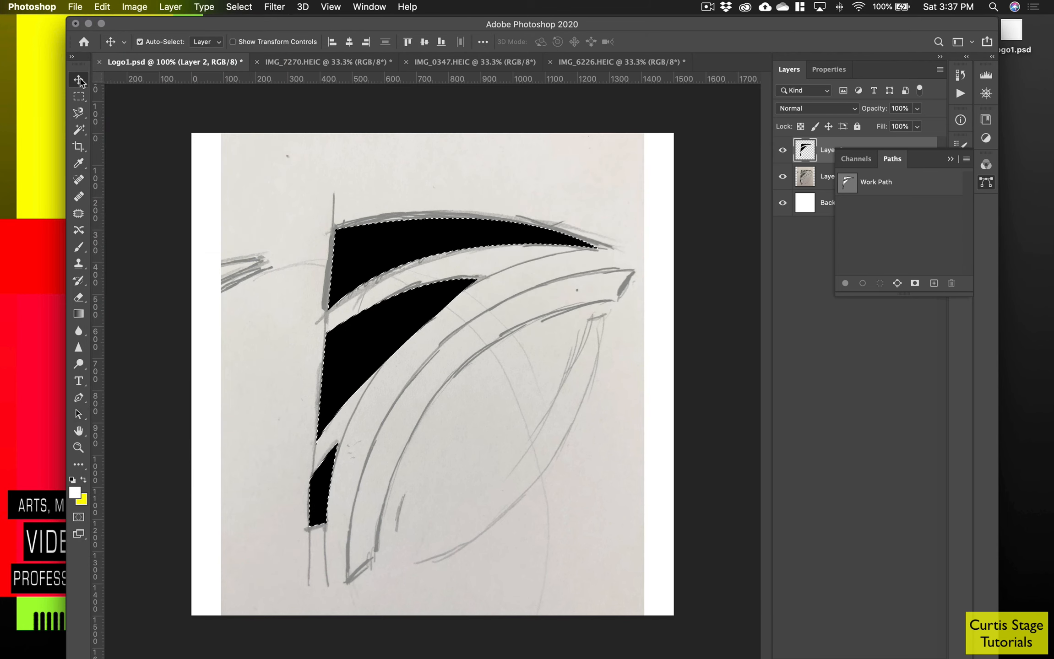
key("super")
key("super+d")
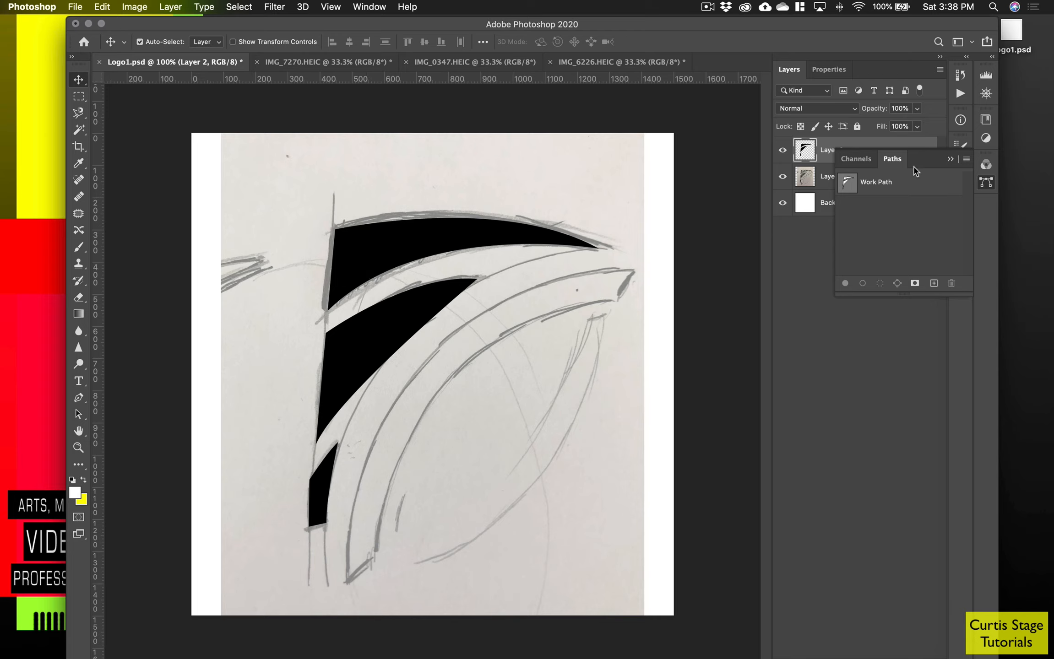
left_click(950, 160)
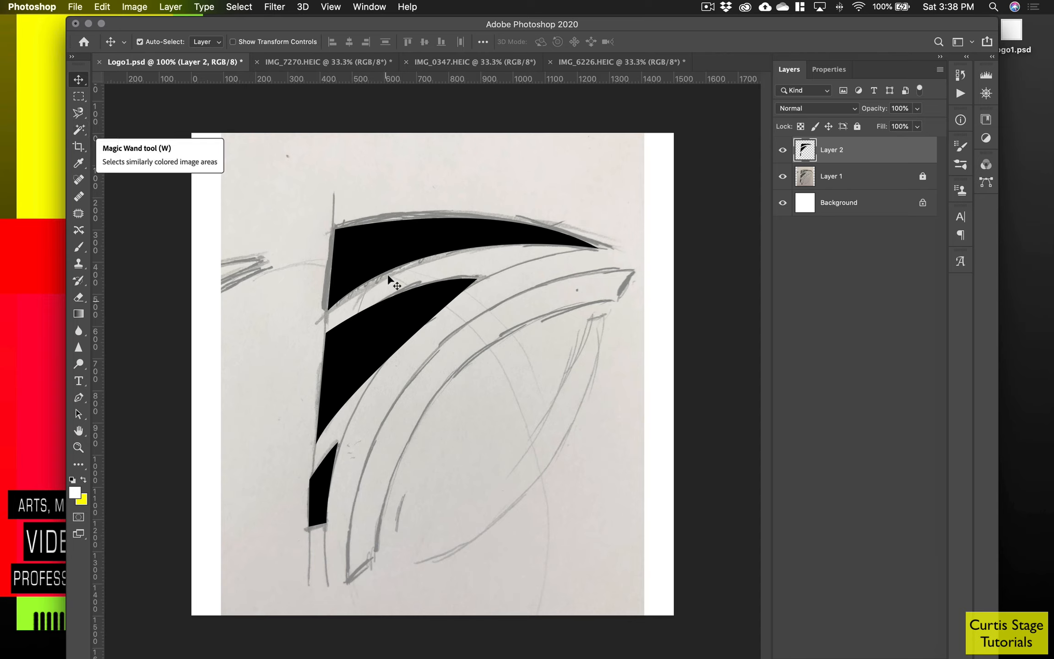
Select the top black shape with the Magic Wand, cut it onto its own new layer, and leave nothing selected.
left_click(78, 132)
left_click(377, 247)
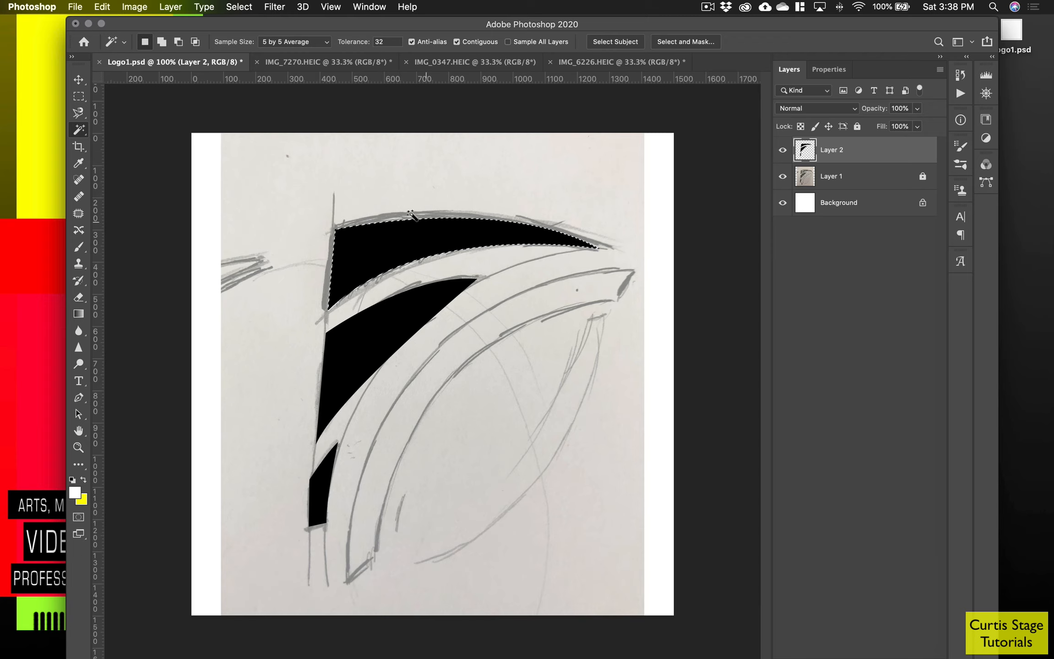
left_click(176, 7)
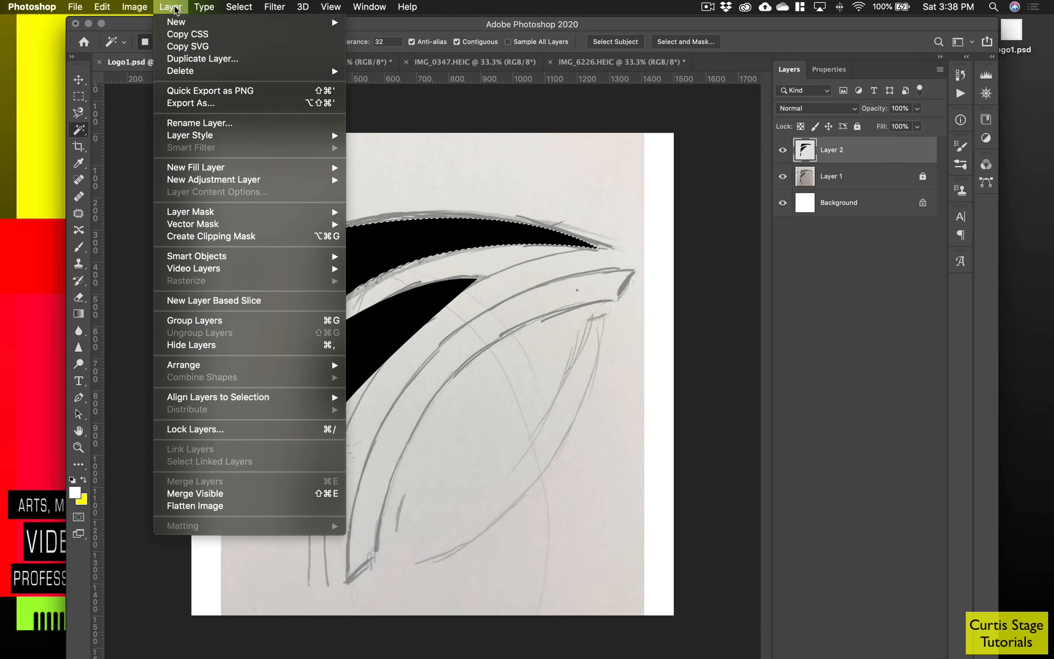
mouse_move(178, 26)
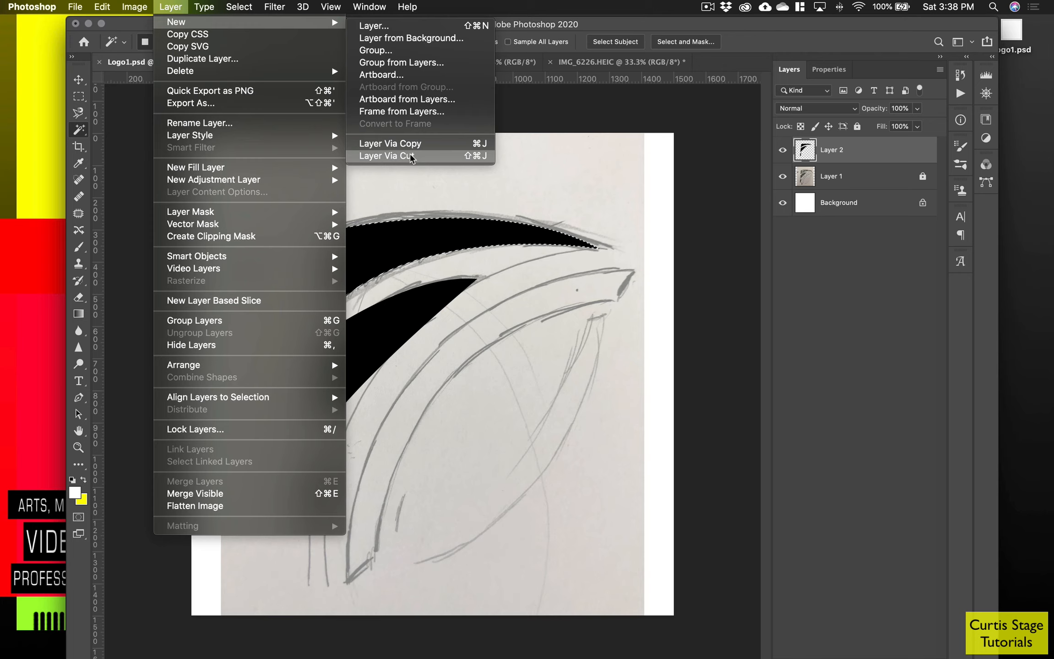
left_click(411, 156)
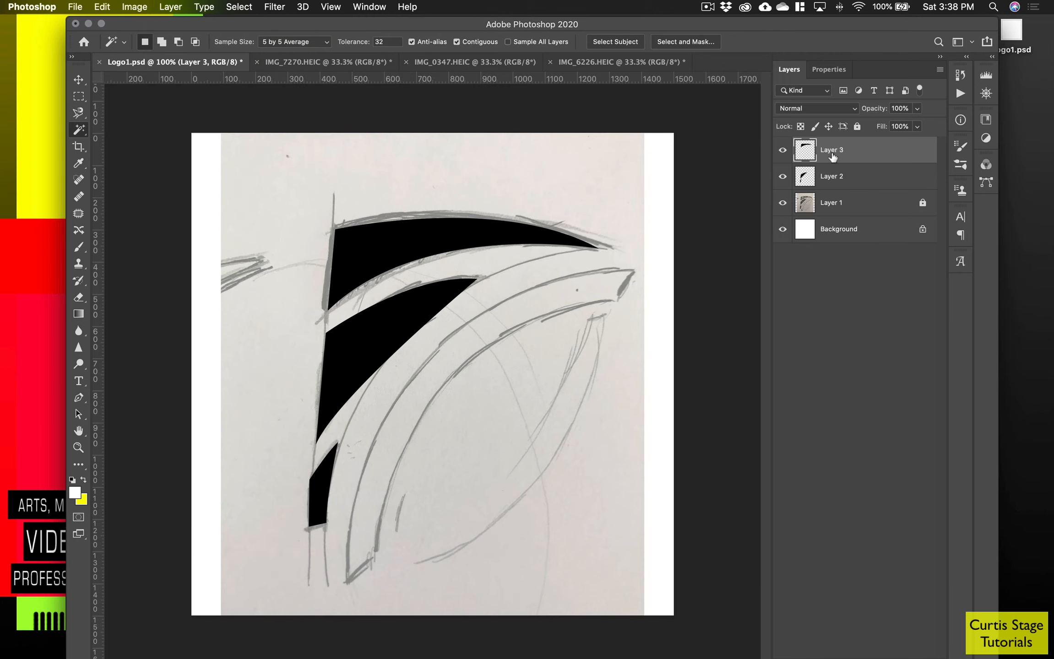
left_click(377, 337)
key("super+d")
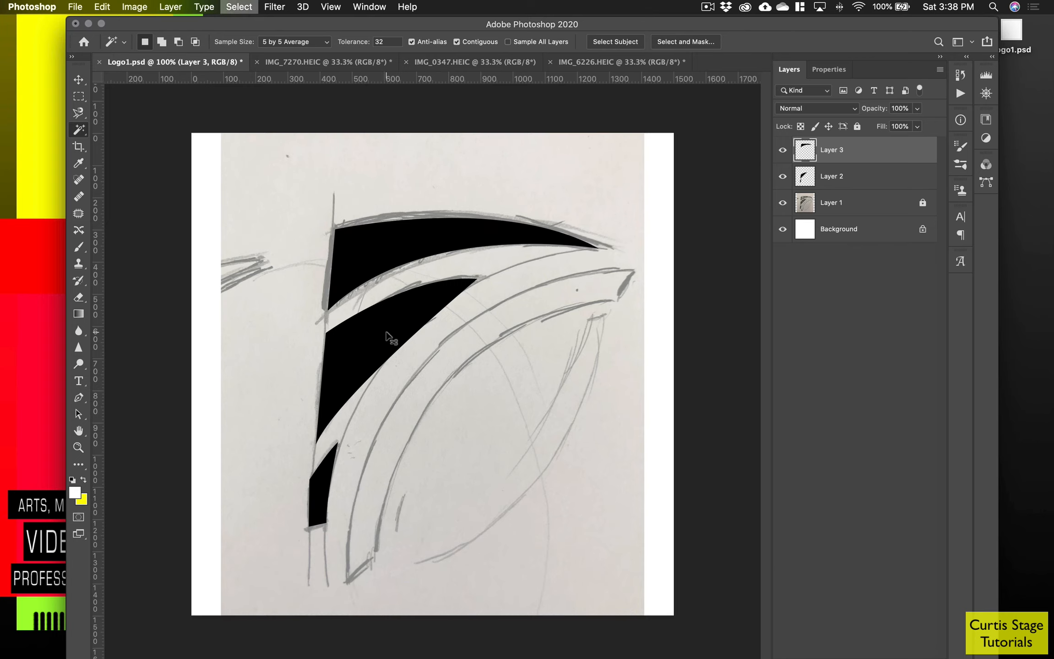
Select the middle black shape on Layer 2 with the Magic Wand and cut it onto its own new layer.
left_click(826, 184)
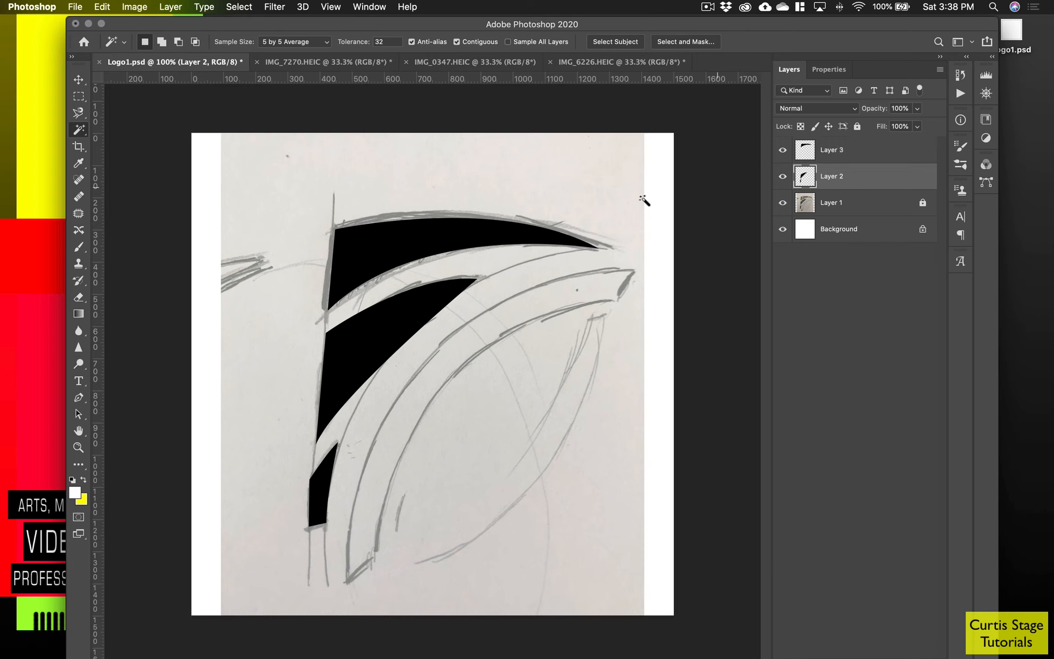
left_click(391, 340)
left_click(175, 6)
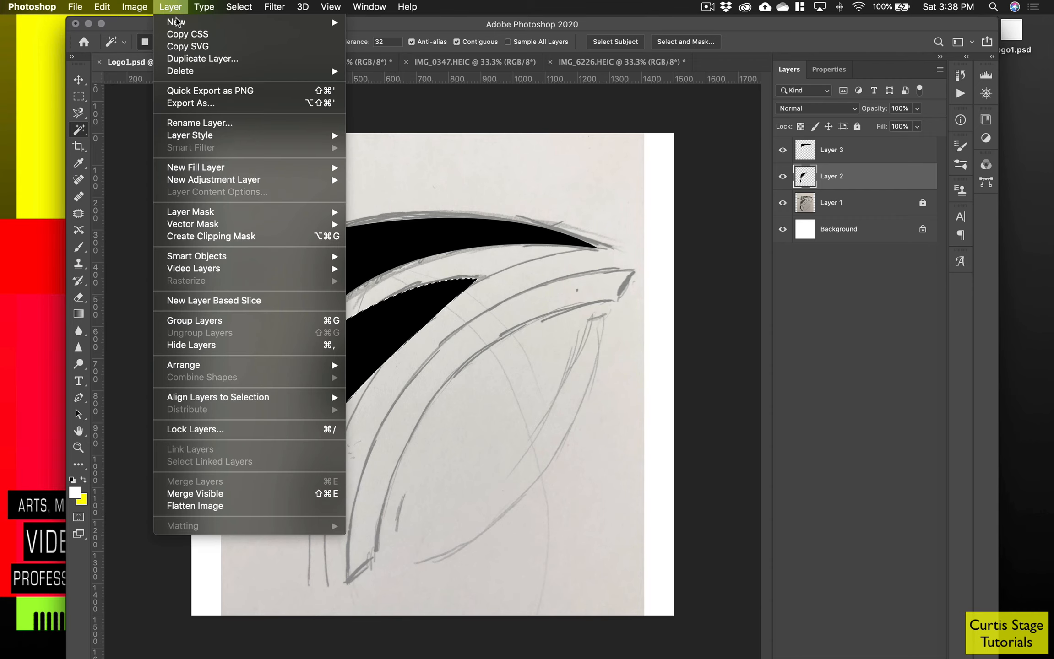
mouse_move(177, 23)
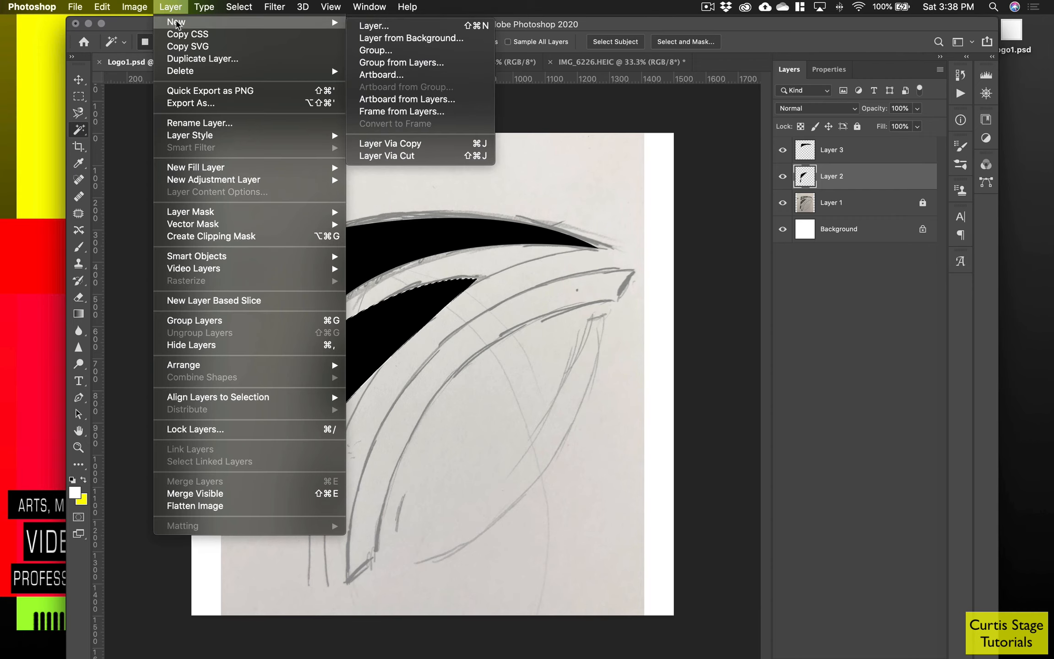
left_click(464, 158)
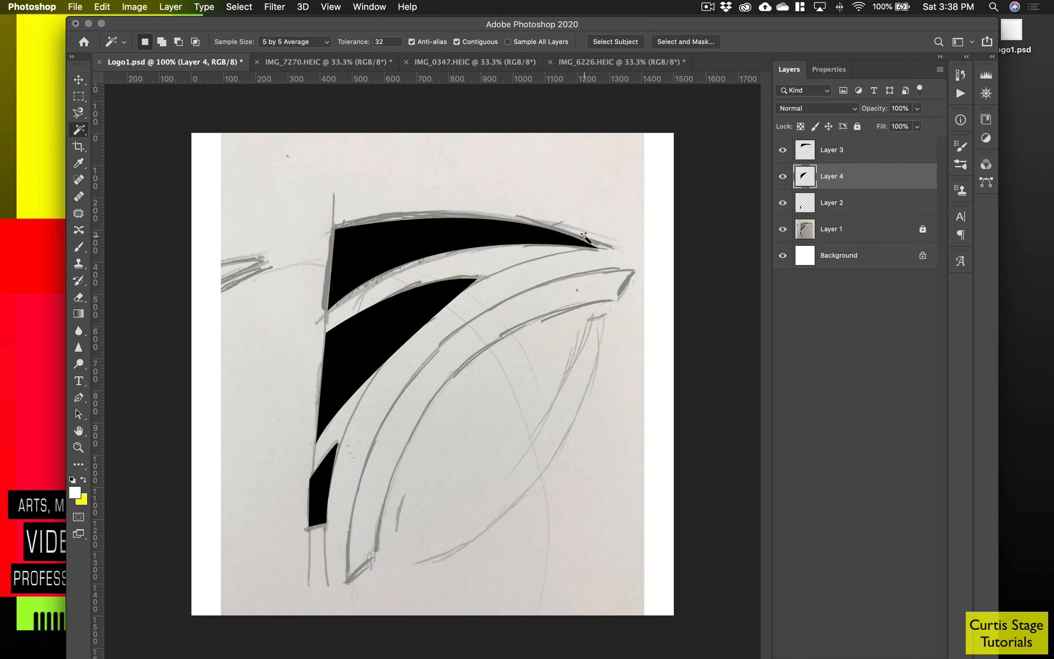
Move the middle and lowest black shapes up to tighten the gaps between the shapes, and hide the sketch on Layer 1.
left_click(824, 206)
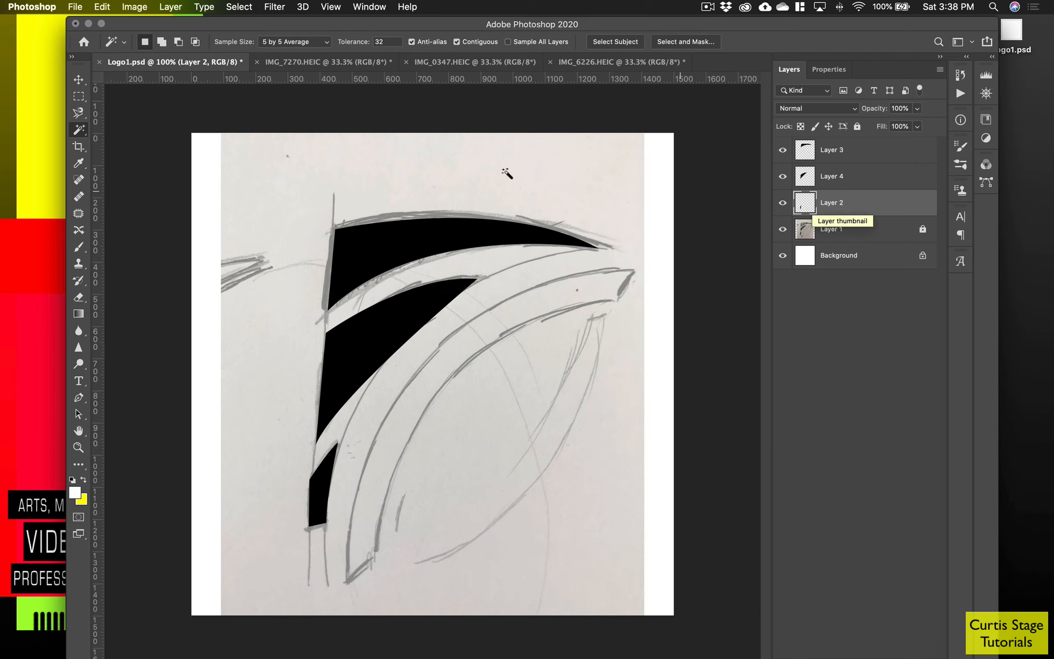
left_click(79, 80)
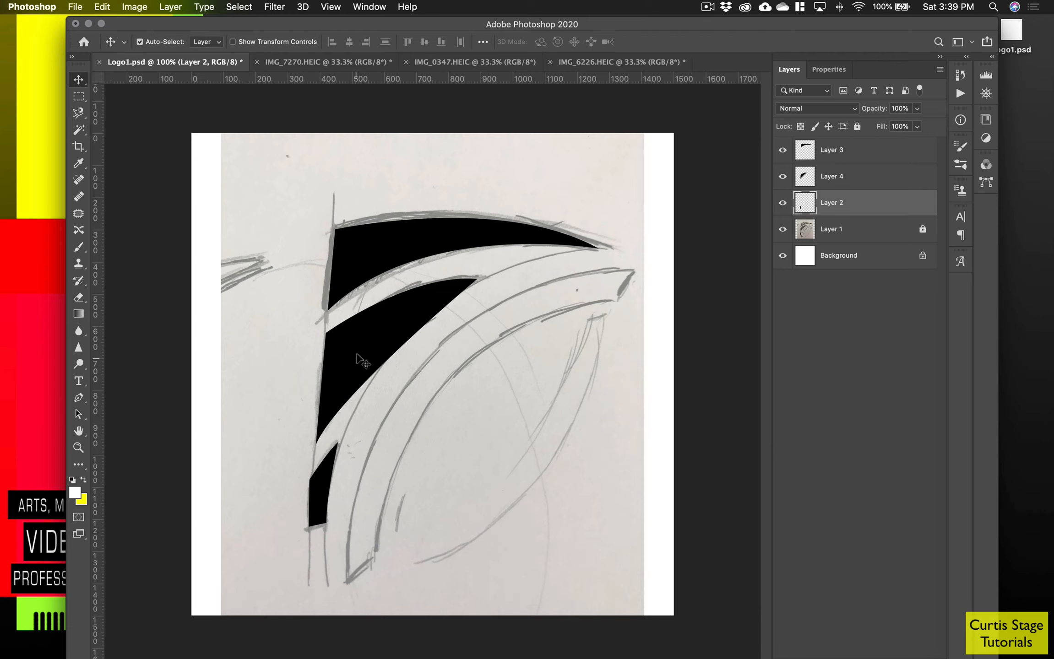
left_click_drag(355, 357, 356, 342)
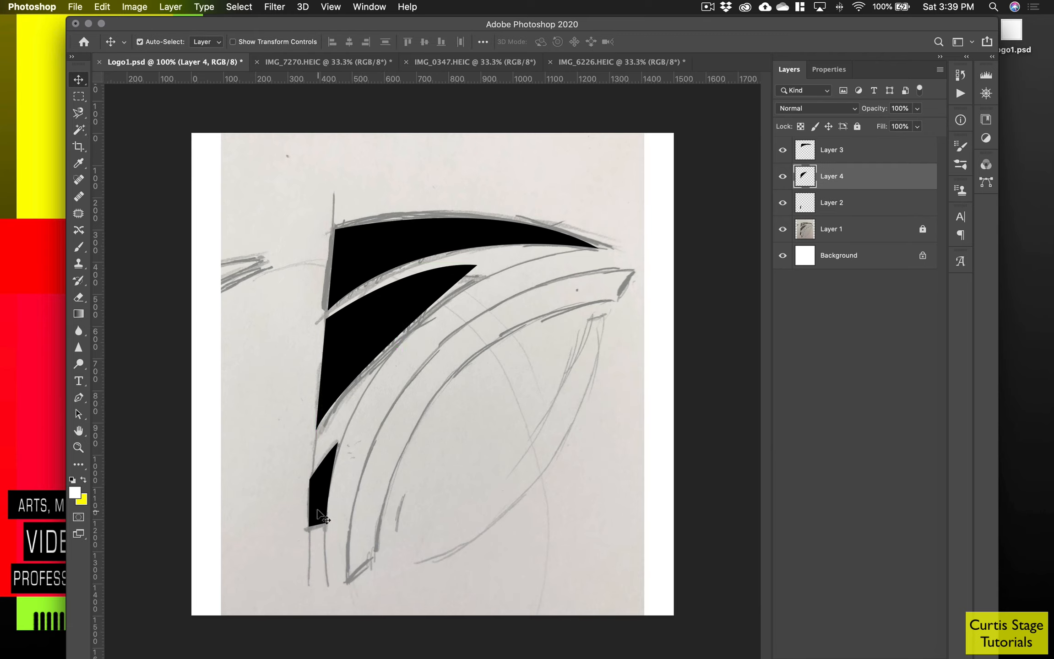
left_click_drag(322, 512, 329, 475)
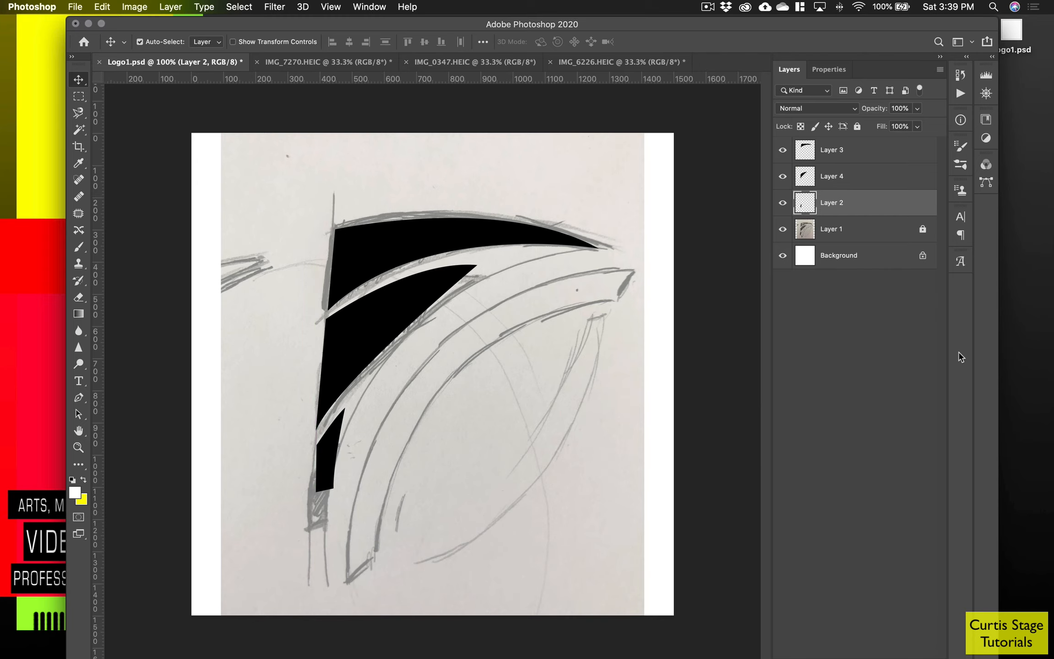
left_click(783, 229)
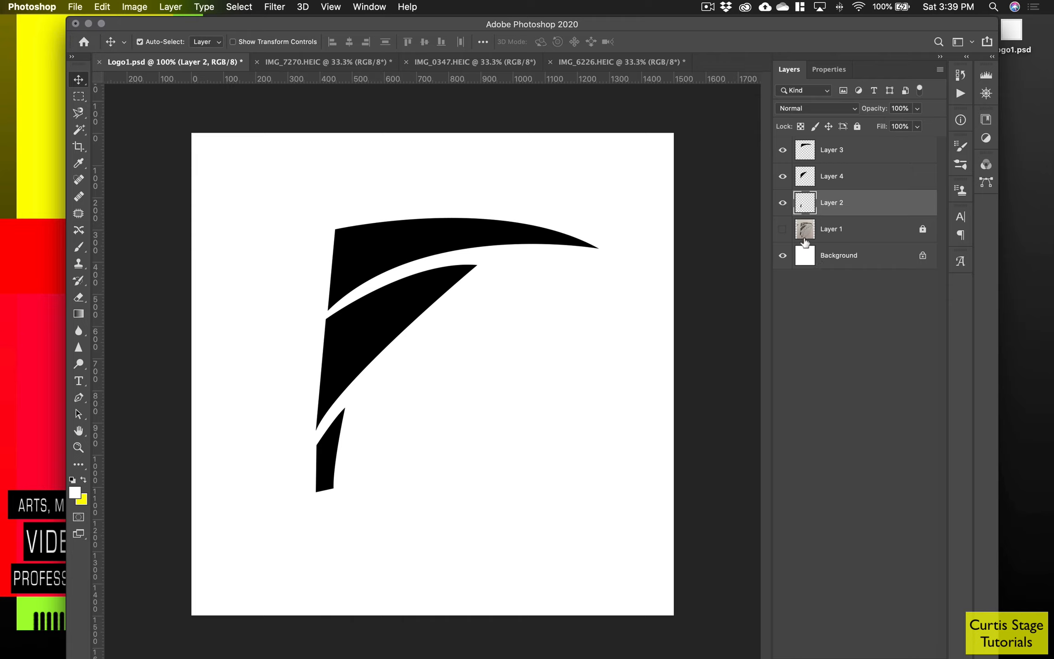
Scale the top black shape to 101.21% and rotate it -0.25°, and move the lowest black shape slightly up.
mouse_move(381, 338)
left_mouse_down()
mouse_move(414, 327)
mouse_move(387, 335)
mouse_move(391, 325)
left_mouse_up()
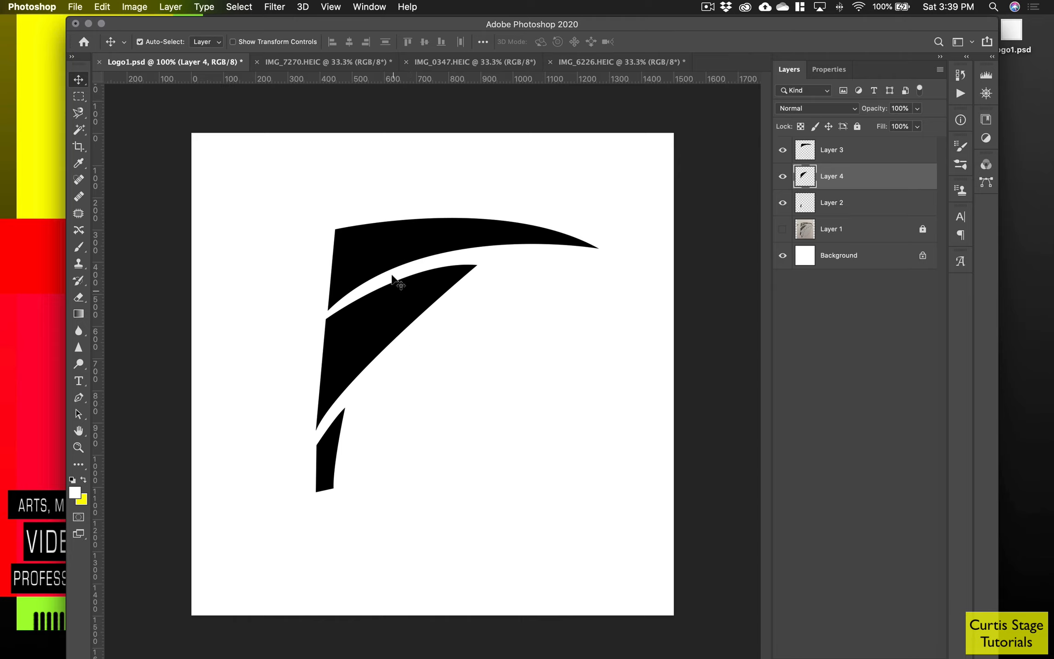
left_click(390, 252)
key("ctrl+t")
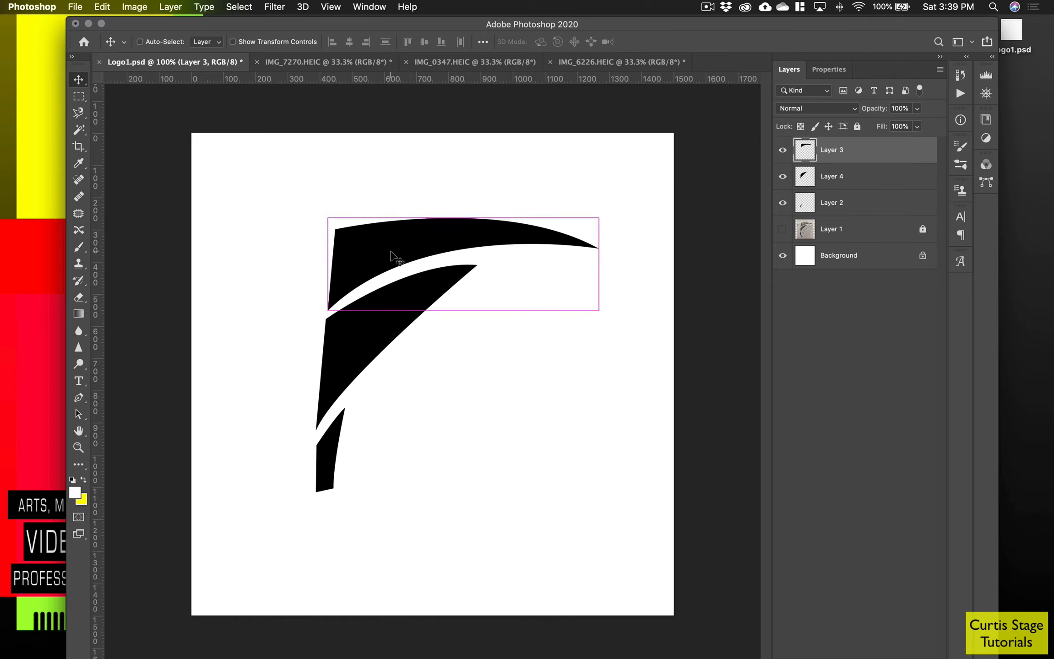
mouse_move(463, 313)
left_mouse_down()
mouse_move(463, 324)
mouse_move(464, 315)
left_mouse_up()
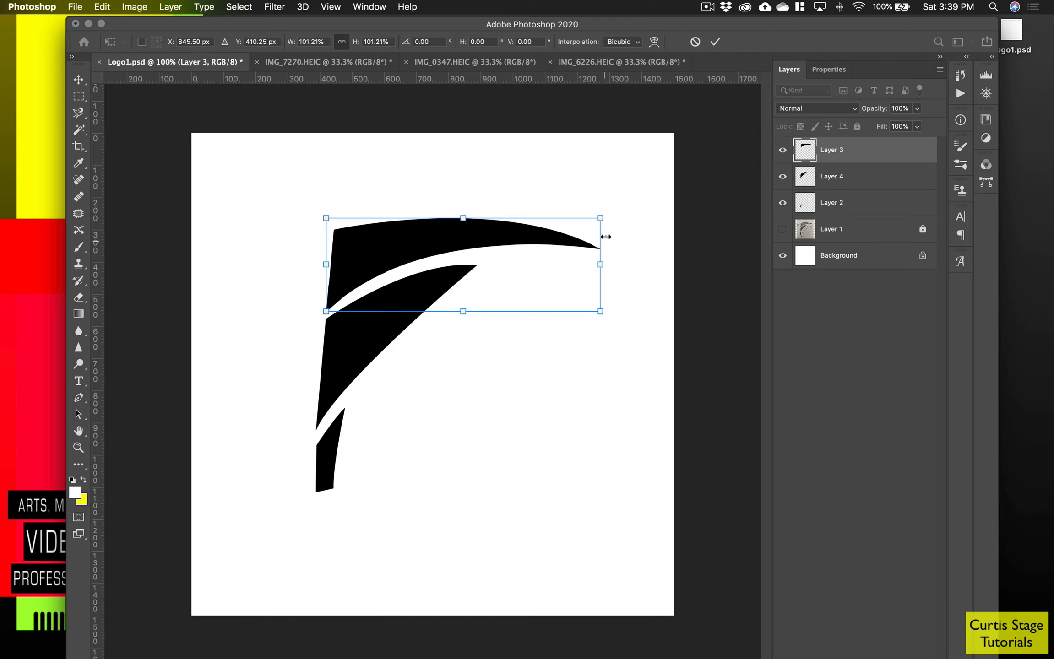
mouse_move(614, 212)
left_mouse_down()
mouse_move(607, 198)
mouse_move(610, 214)
left_mouse_up()
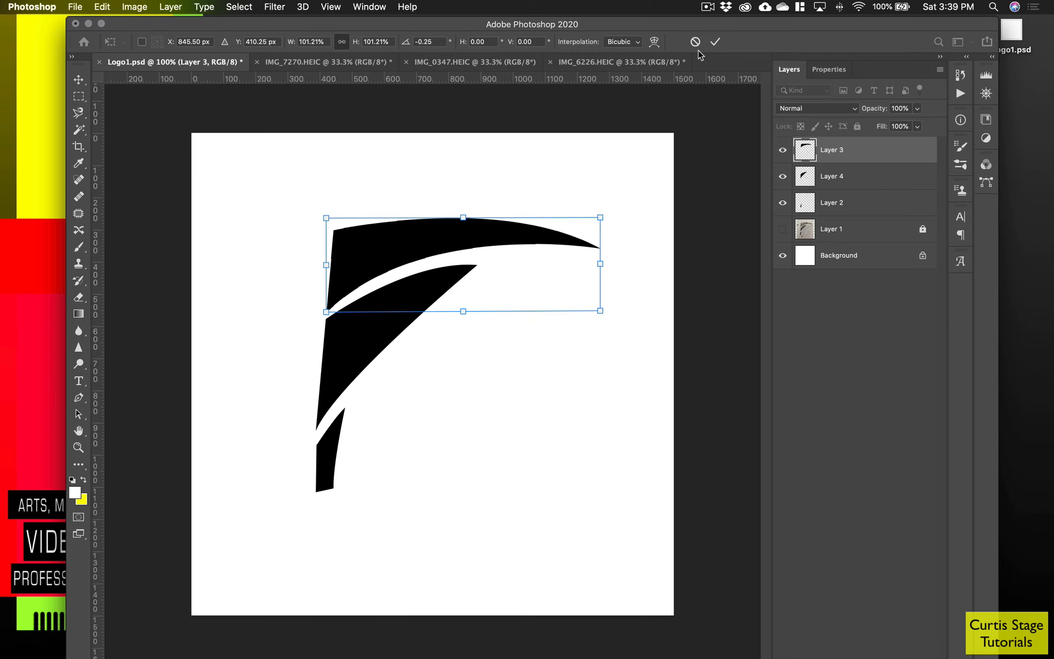
left_click(715, 41)
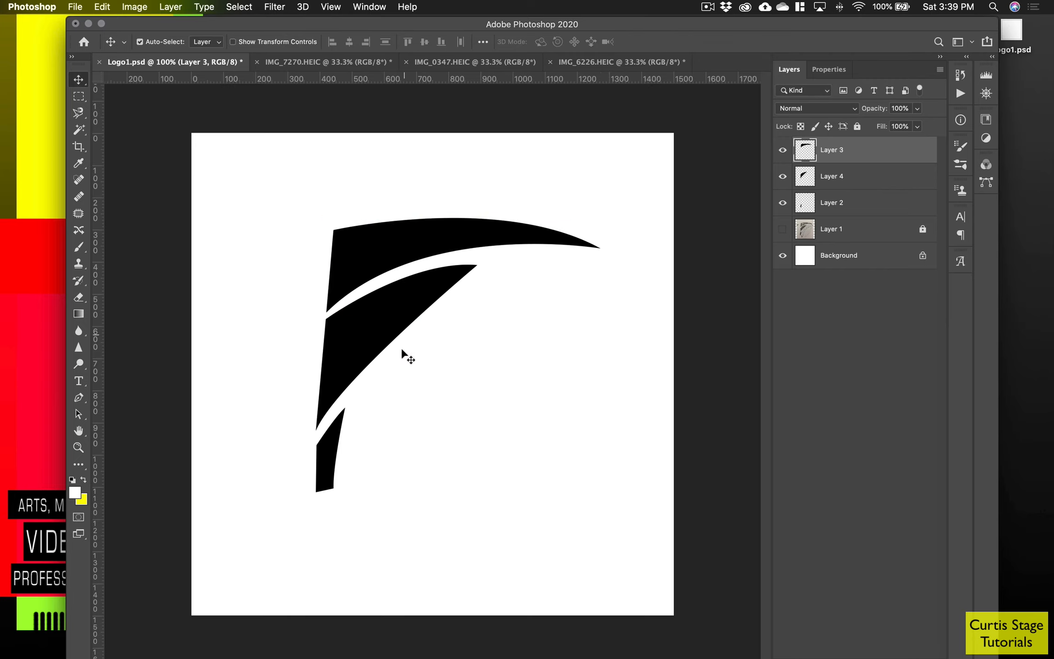
left_click_drag(339, 460, 332, 446)
left_click(506, 432)
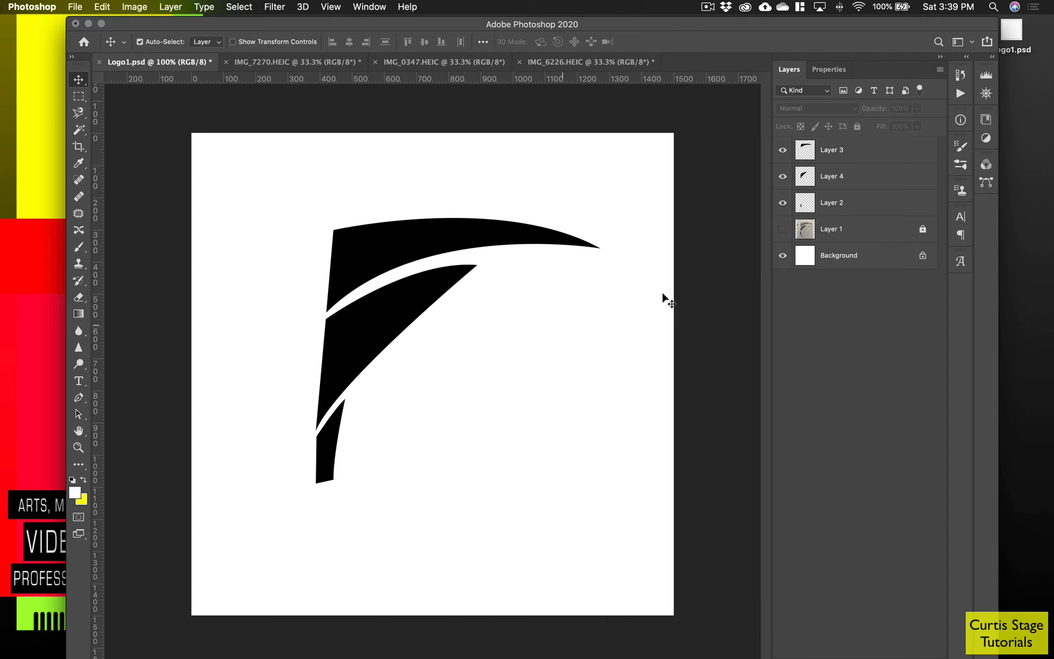
Hide the three black shape layers and show the sketch on Layer 1 again.
left_click_drag(781, 204, 785, 209)
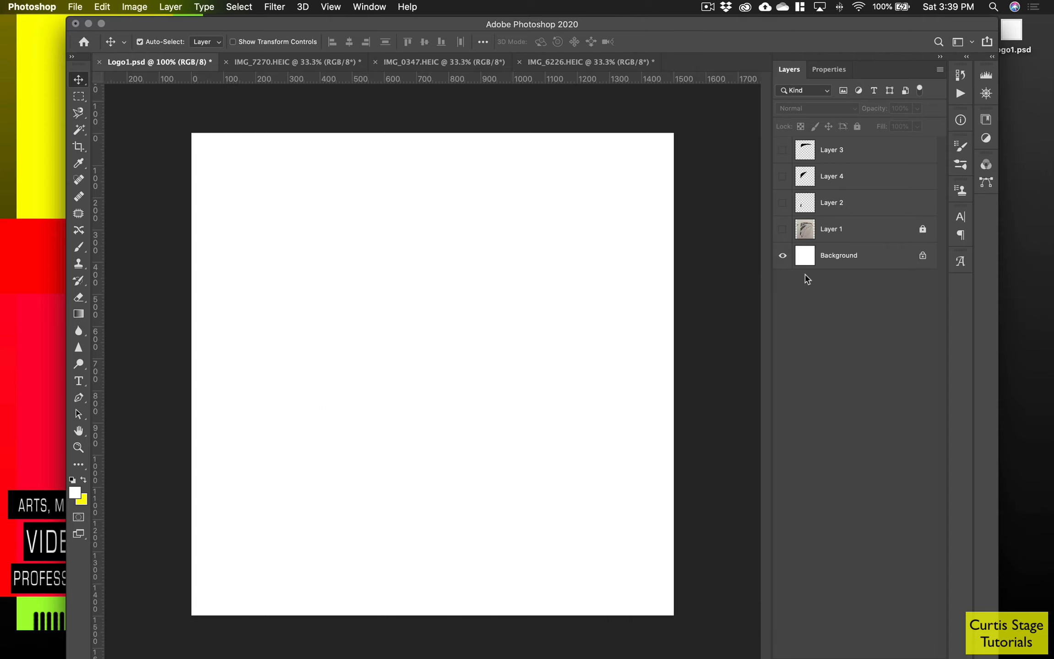
left_click(782, 229)
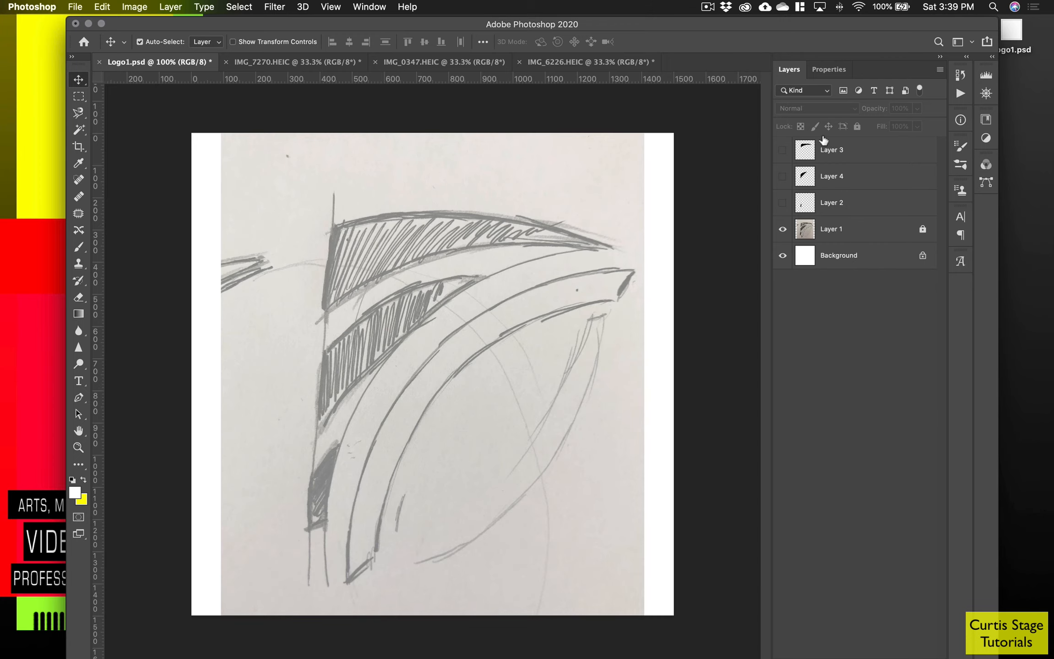
left_click(855, 239)
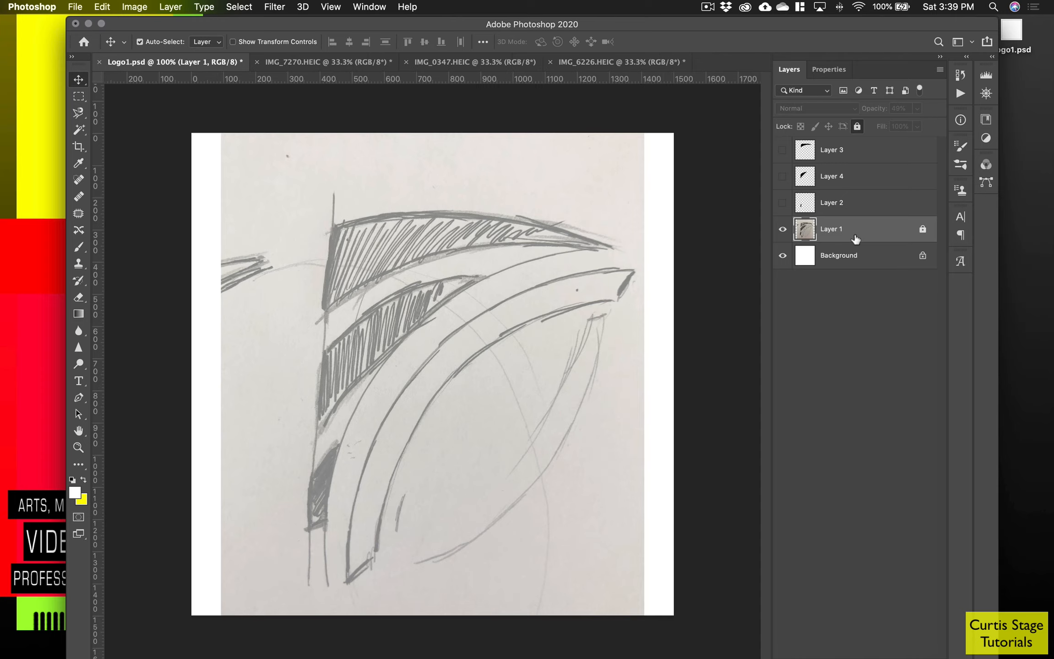
Group Layer 3, Layer 4 and Layer 2 together and hide the group.
left_click(823, 159)
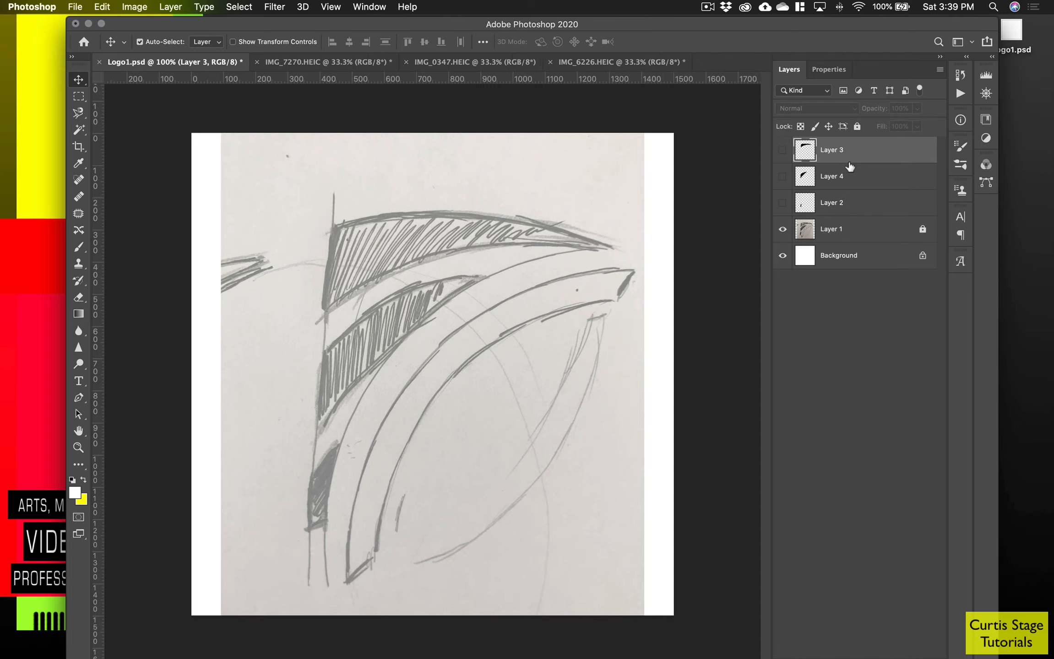
left_click(843, 207, "shift")
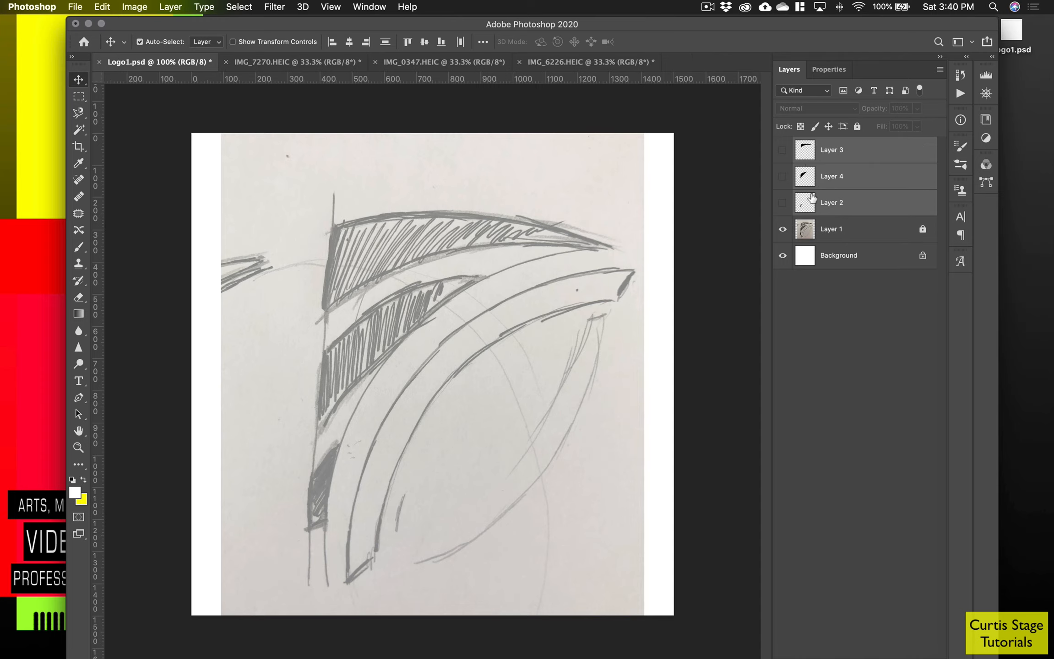
left_click_drag(812, 198, 889, 658)
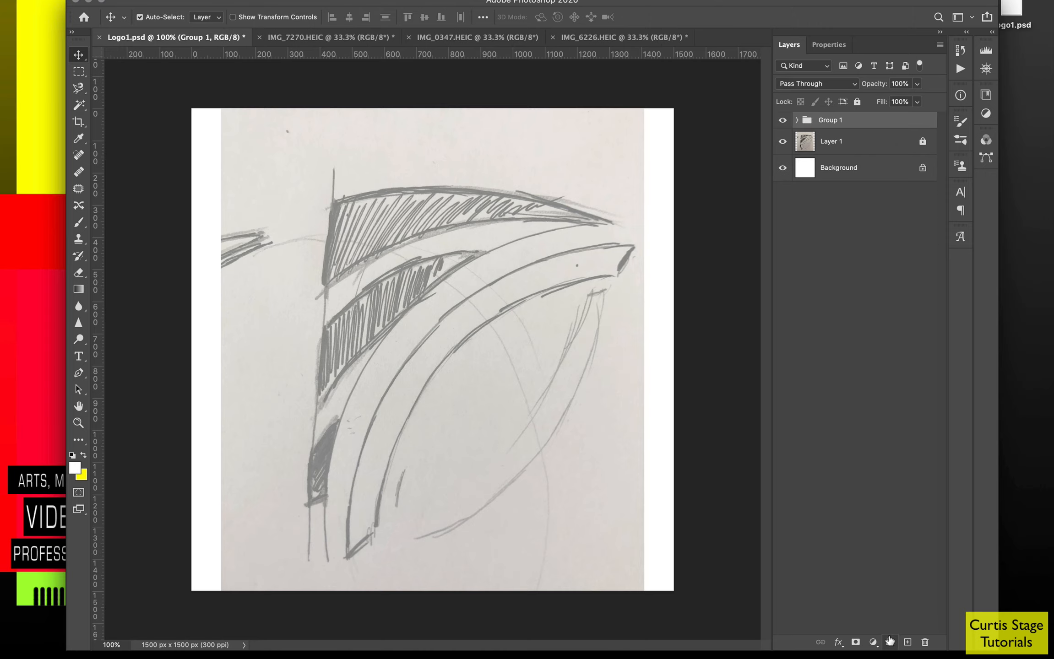
left_click(783, 121)
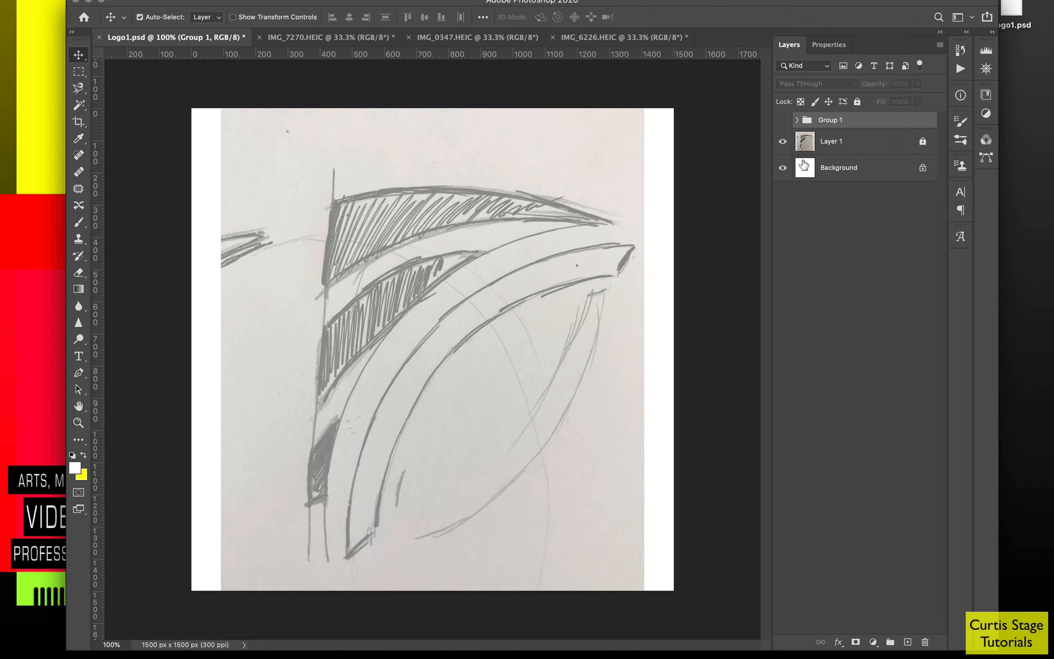
Add a new empty layer directly above Layer 1 and set up the Brush tool with the Hard Round brush.
left_click(854, 143)
left_click(908, 642)
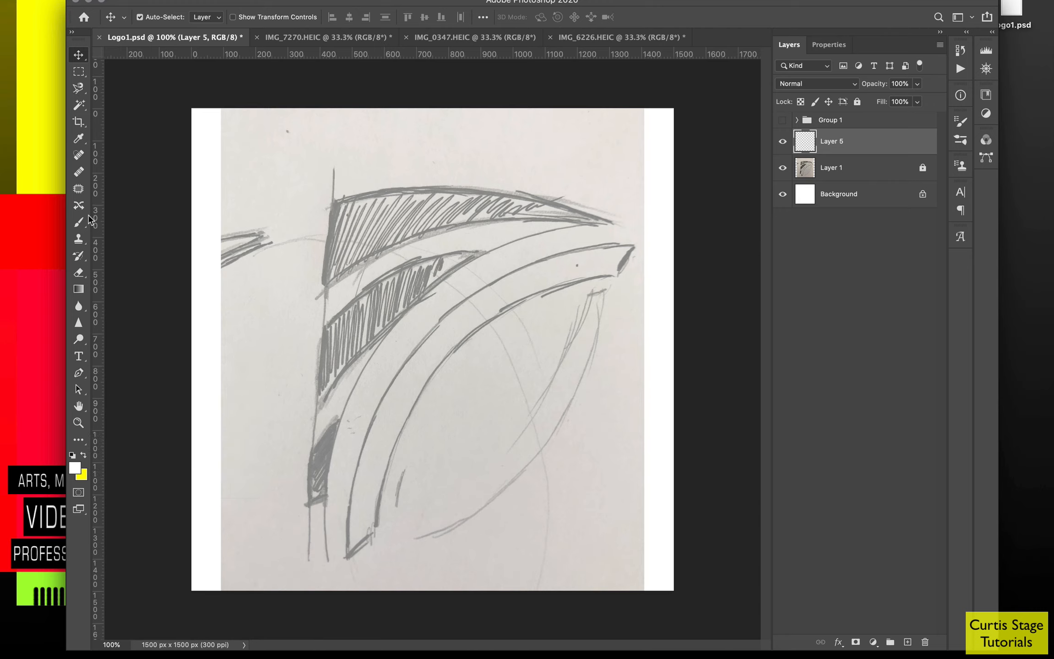
left_click(87, 221)
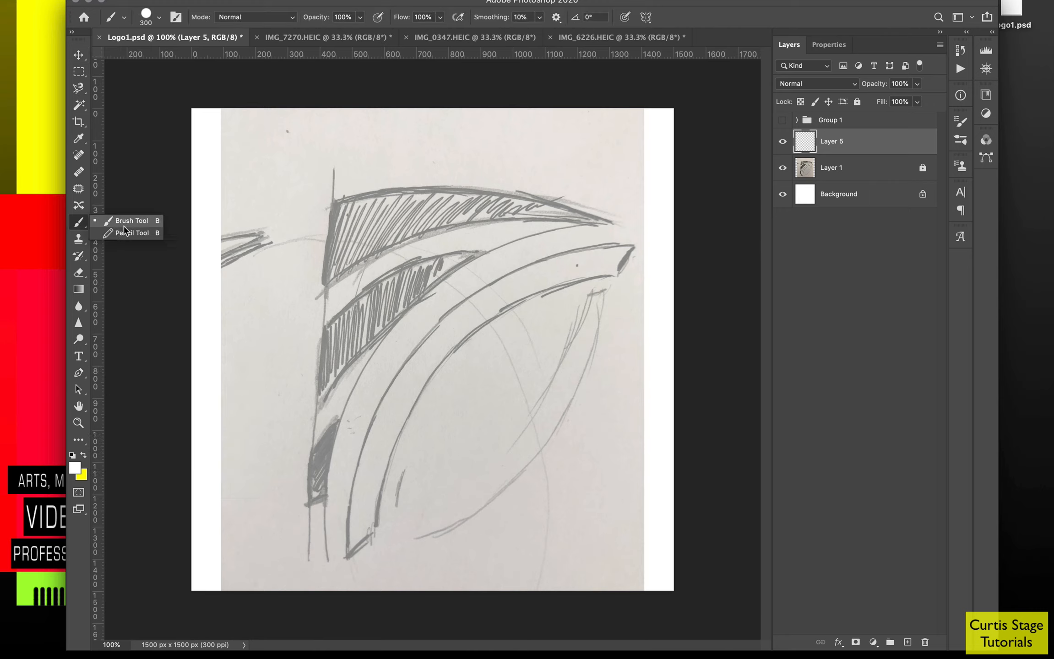
left_click(129, 222)
left_click(146, 16)
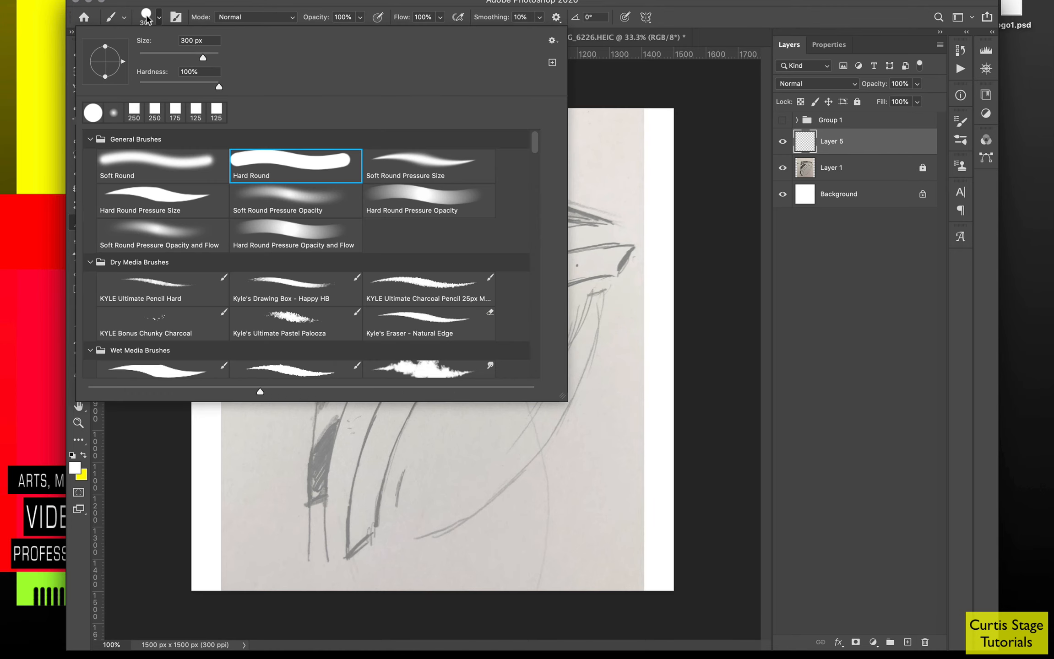
double_click(255, 164)
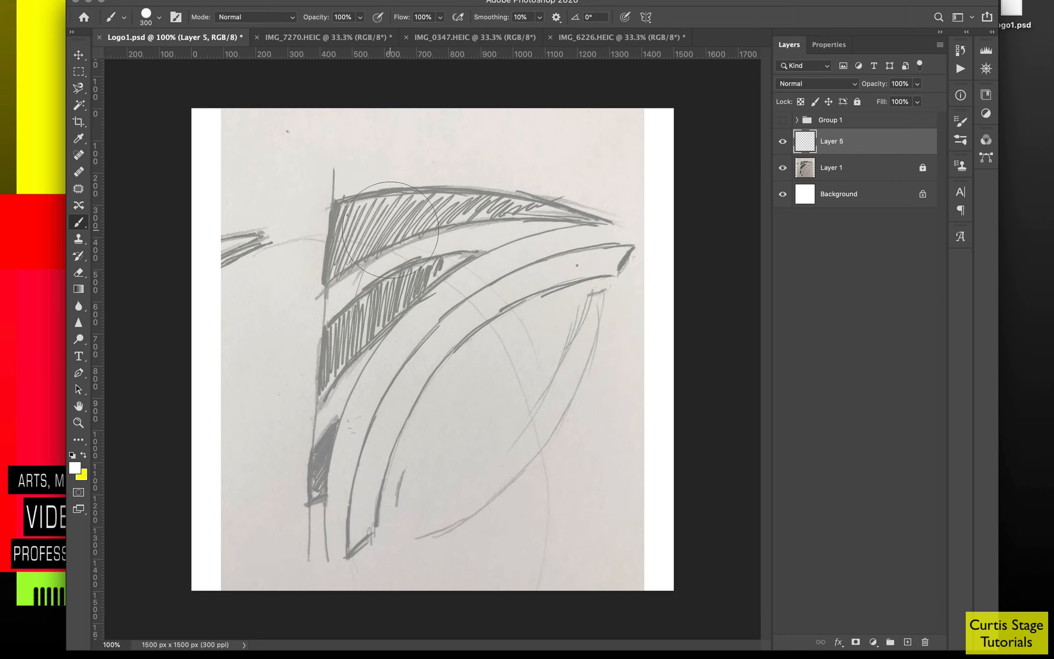
Try outlining the top sketched shape in white with a 45 px brush on Layer 5, and undo the painting.
key("bracketleft")
key("bracketleft")
key("bracketleft")
key("bracketleft")
key("bracketleft")
key("bracketleft")
key("bracketleft")
key("bracketleft")
key("bracketleft")
key("bracketleft")
left_click(339, 209)
mouse_move(342, 209)
left_mouse_down()
mouse_move(483, 204)
mouse_move(343, 211)
mouse_move(335, 269)
mouse_move(474, 216)
mouse_move(598, 223)
mouse_move(450, 196)
mouse_move(332, 209)
left_mouse_up()
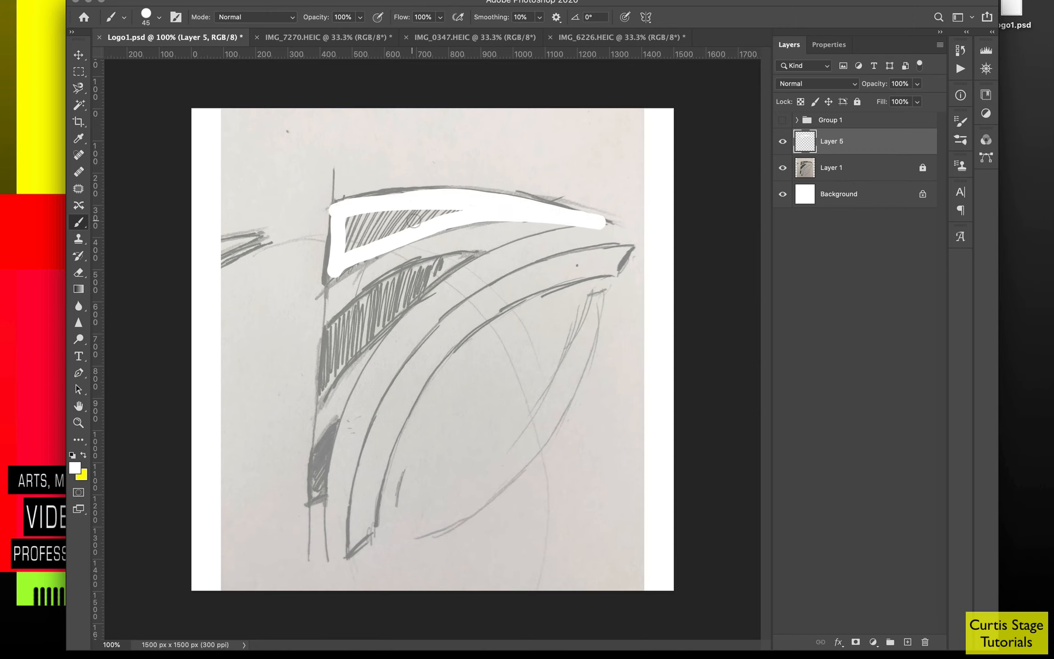
key("super+z")
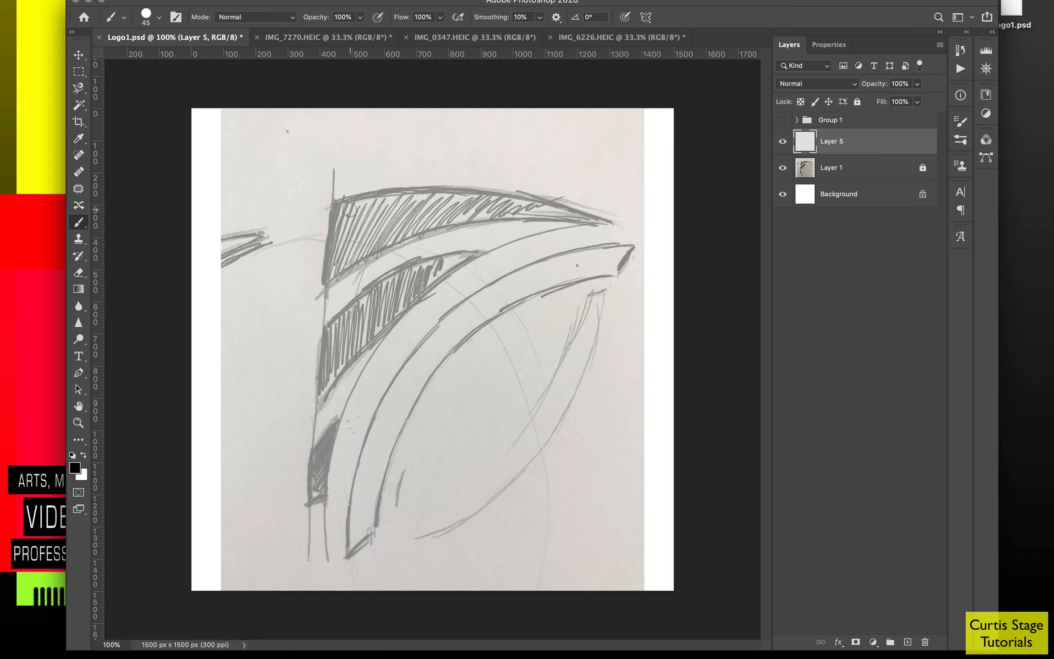
Try painting a black stroke along the left and lower edges of the top sketched shape, and undo it.
key("super+equal")
key("super+equal")
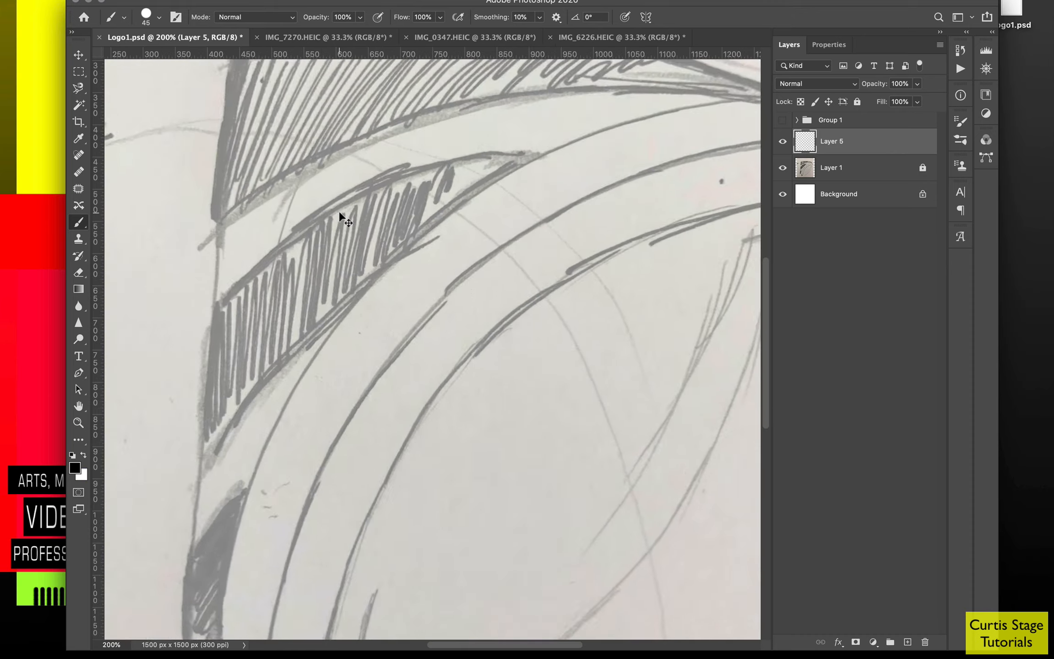
mouse_move(323, 272)
left_mouse_down()
mouse_move(398, 556)
mouse_move(394, 477)
left_mouse_up()
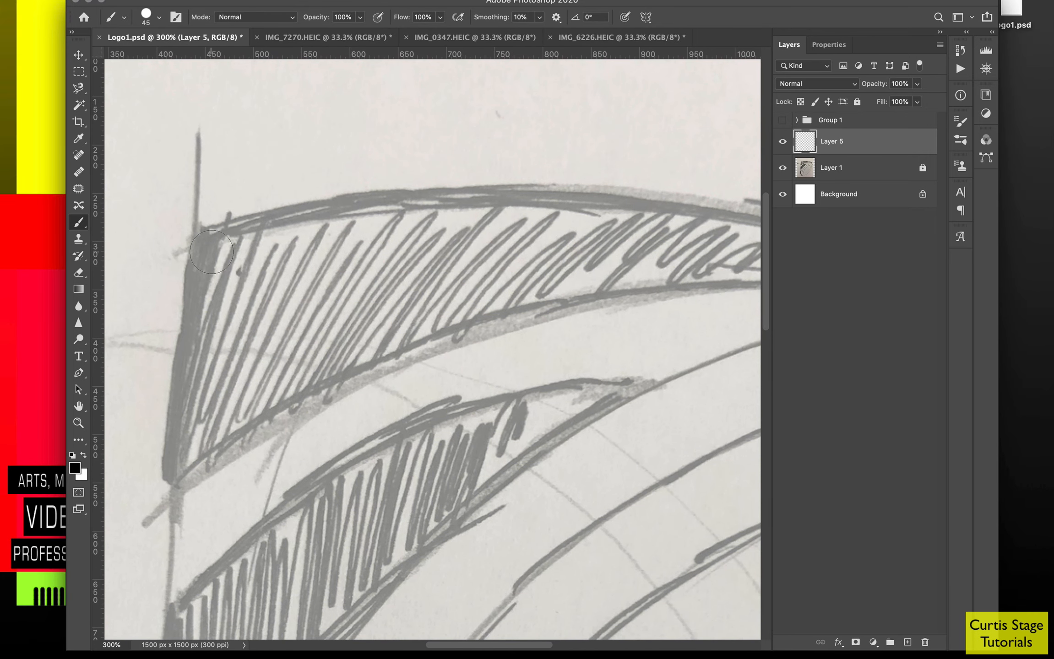
mouse_move(212, 254)
left_mouse_down()
mouse_move(176, 472)
mouse_move(230, 425)
mouse_move(433, 335)
left_mouse_up()
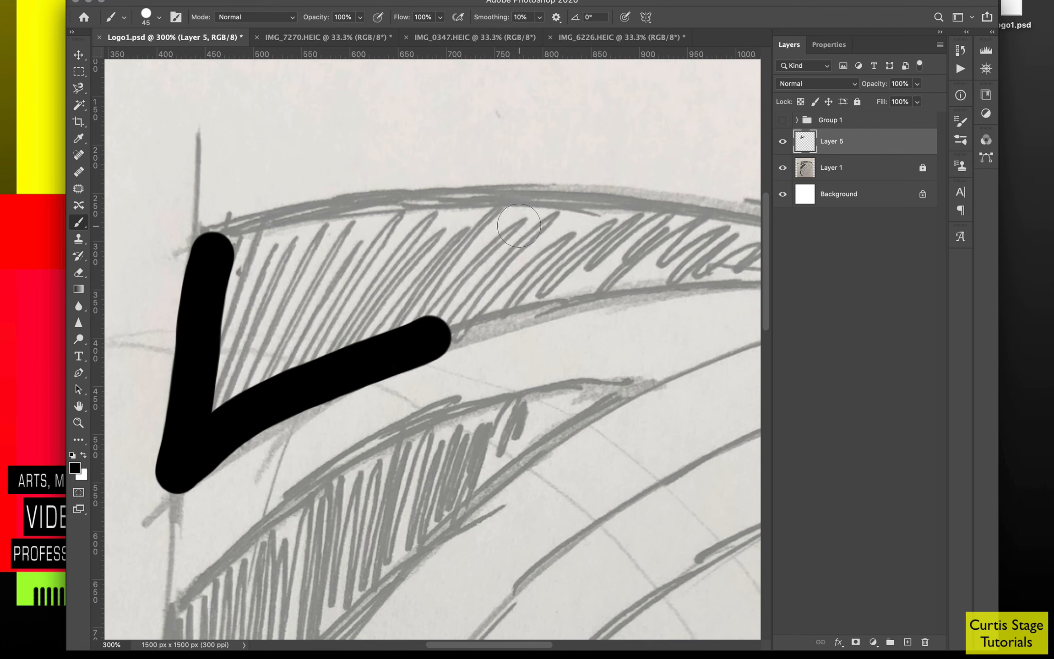
key("super+z")
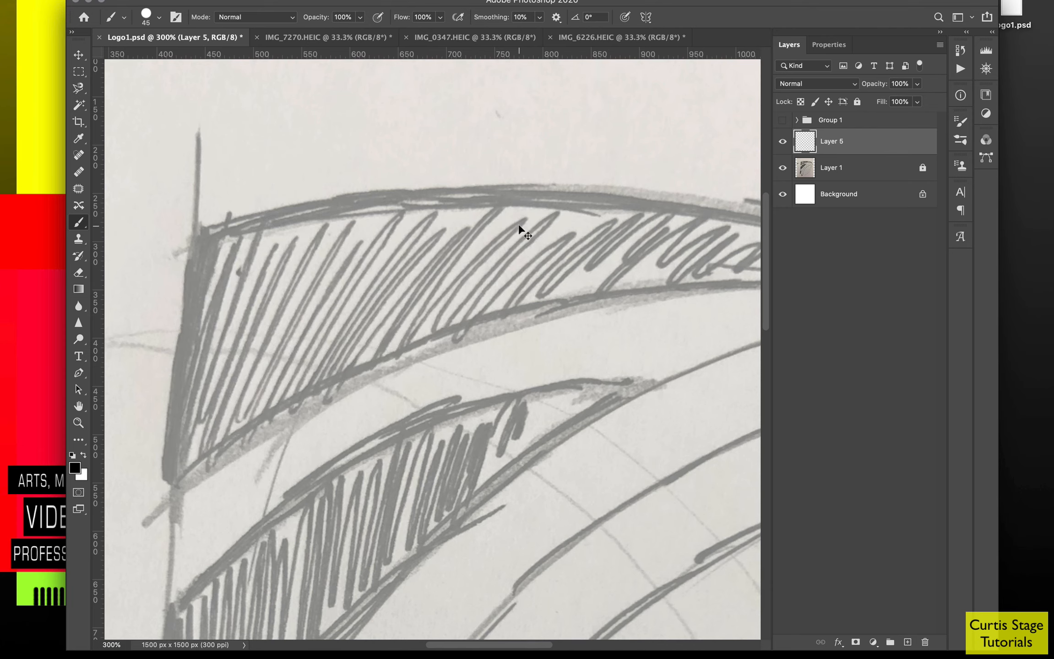
Draw a black rectangle shape with no stroke, about 849 by 165 px, over the top sketched shape using the Rectangle tool.
key("super+minus")
key("super+minus")
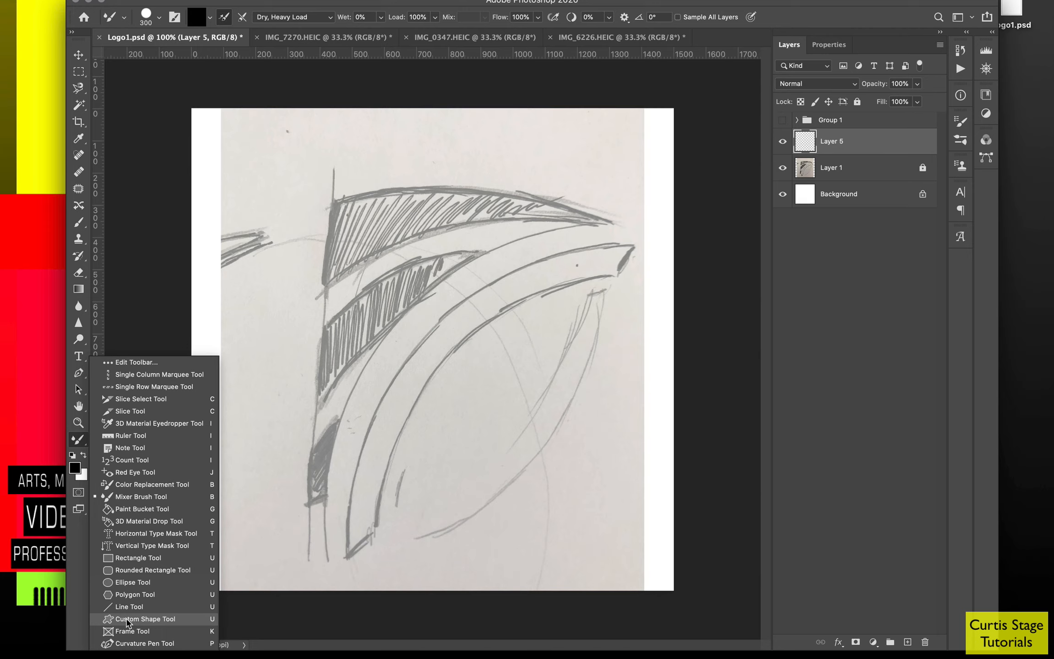
left_click(145, 558)
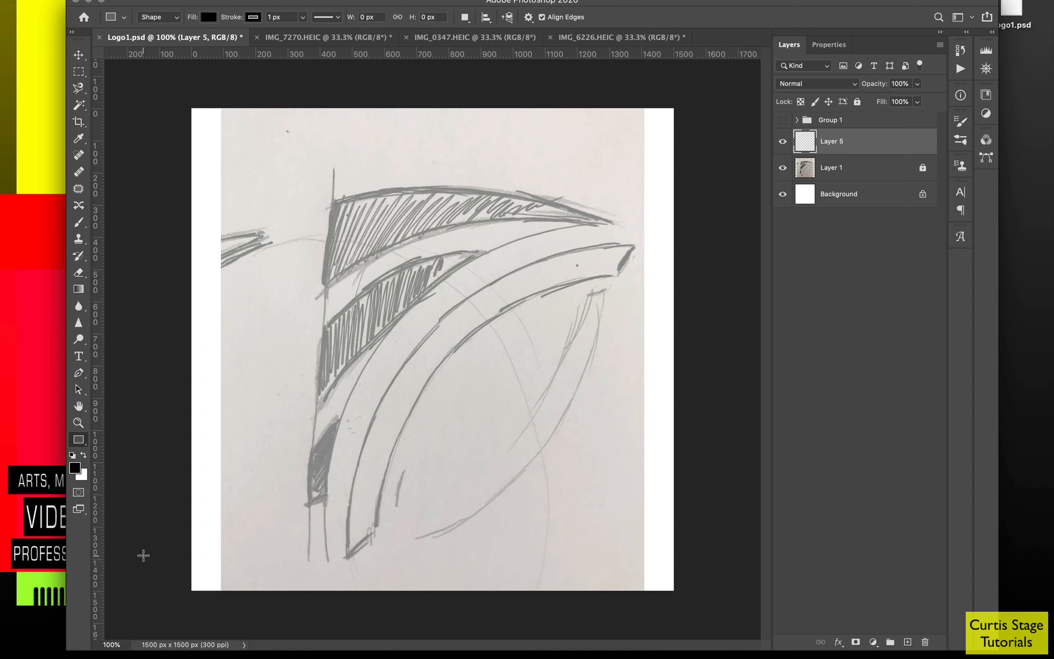
left_click(176, 19)
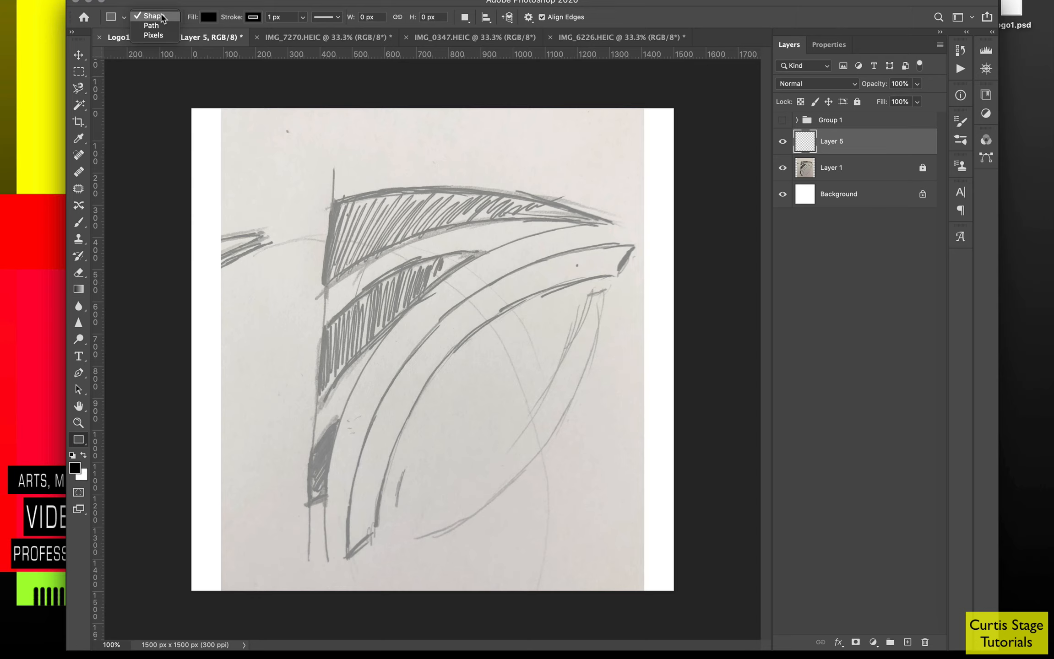
left_click(162, 18)
left_click(253, 18)
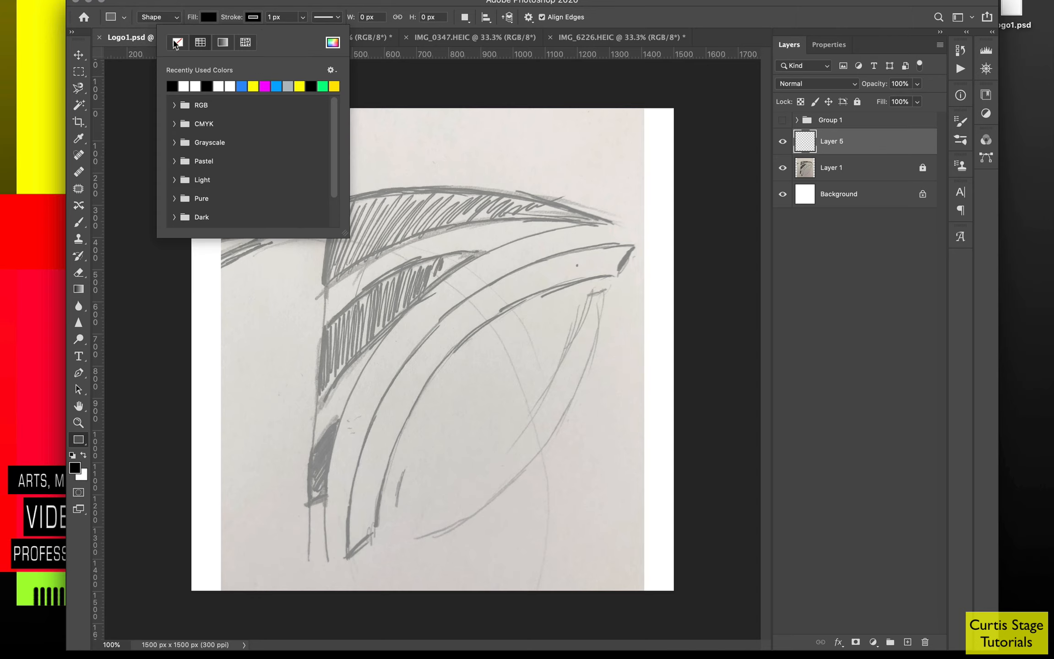
left_click(177, 43)
left_click(212, 16)
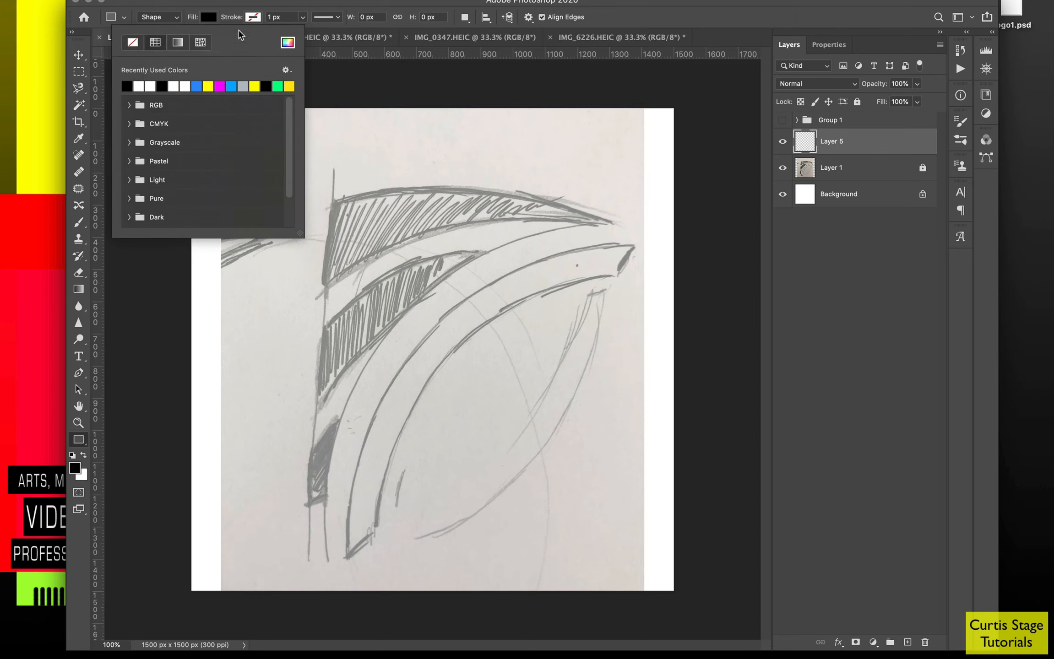
left_click(217, 5)
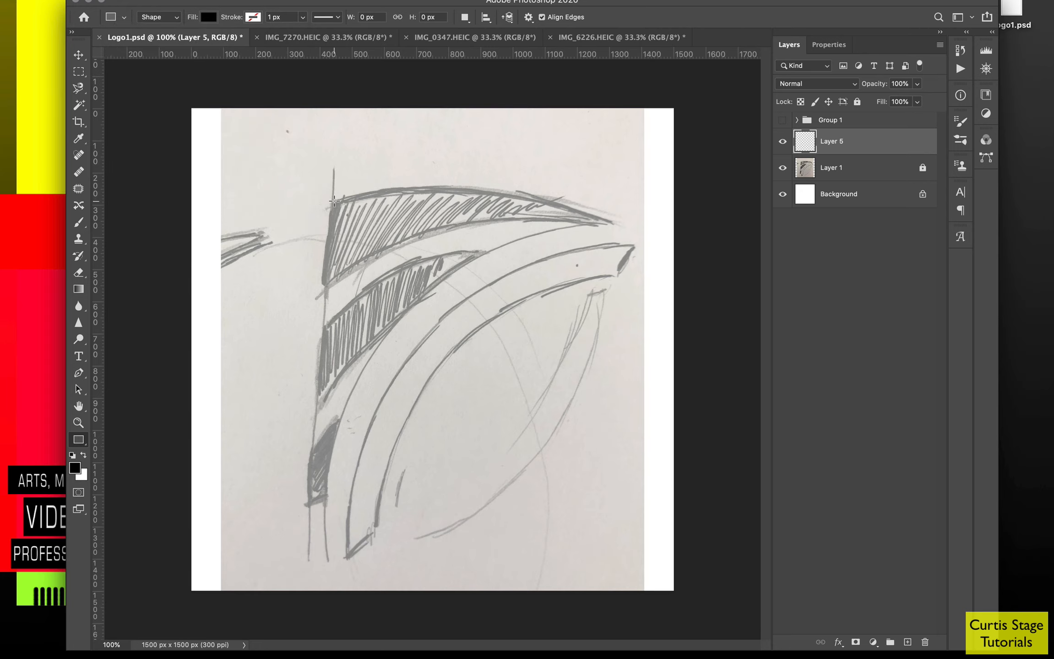
left_click_drag(335, 185, 608, 238)
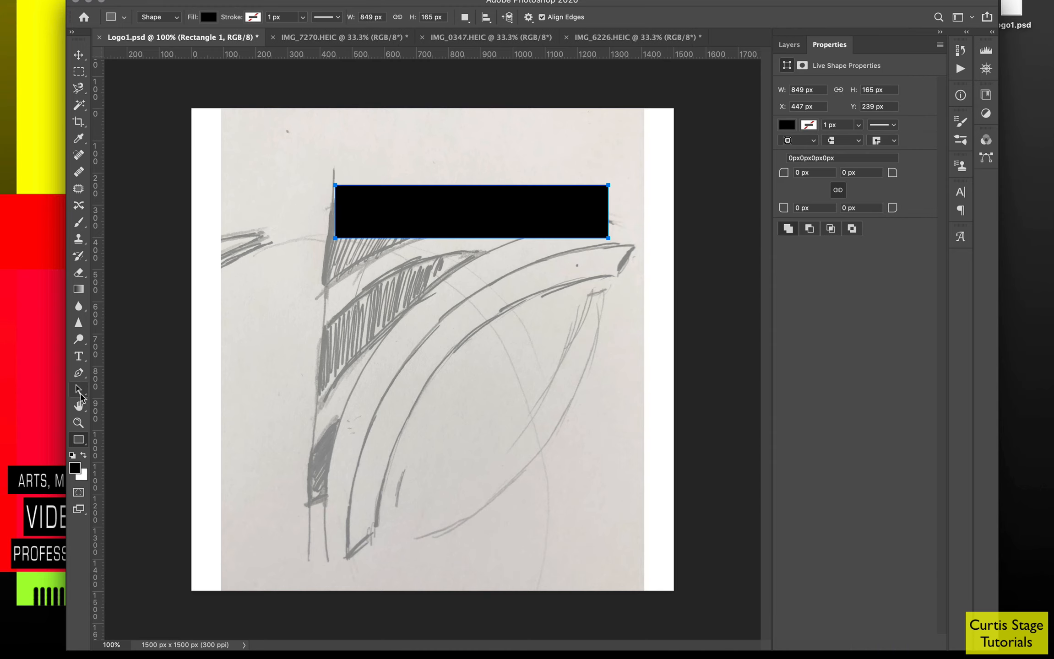
Reshape the rectangle with Direct Selection, moving its lower-left corner to the sketch's lower-left corner and adjusting both right corners, accepting conversion to a regular path.
left_click(78, 390)
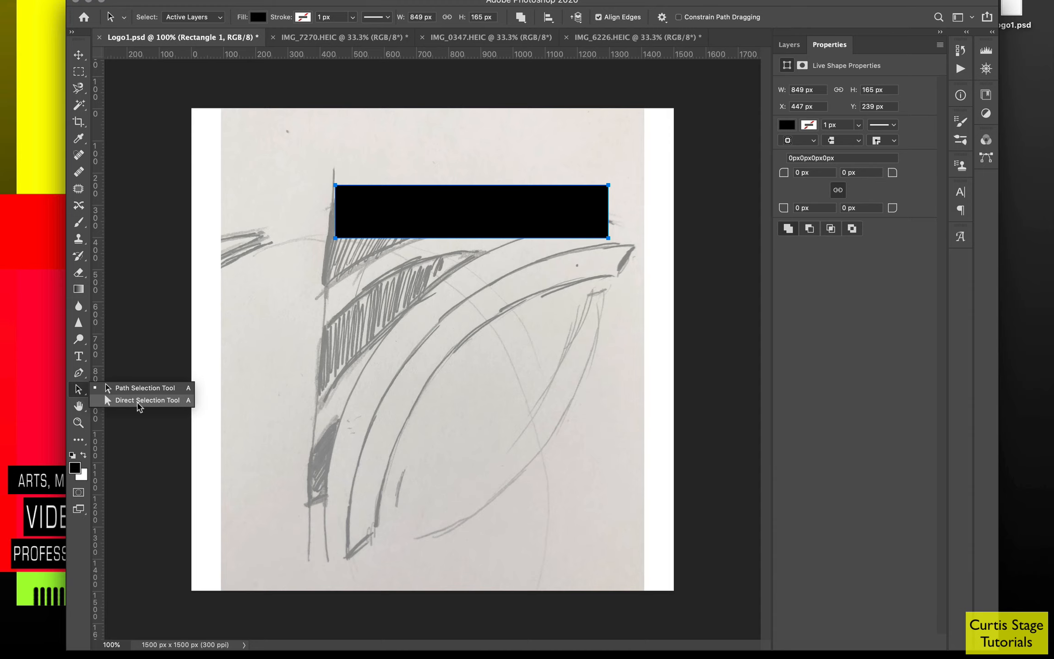
left_click(140, 401)
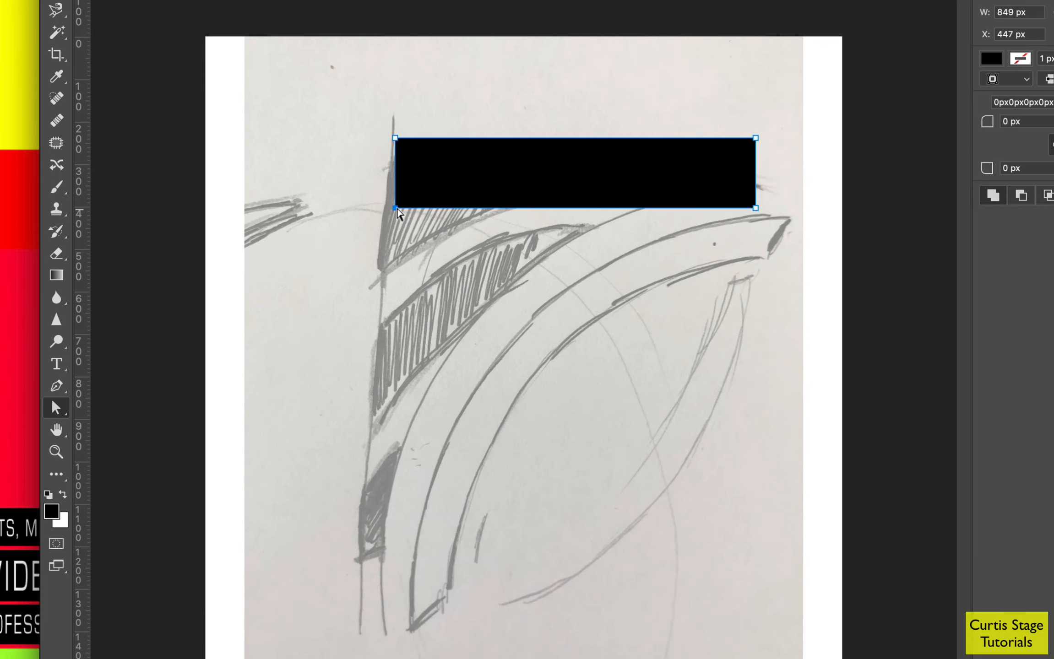
left_click_drag(395, 210, 383, 274)
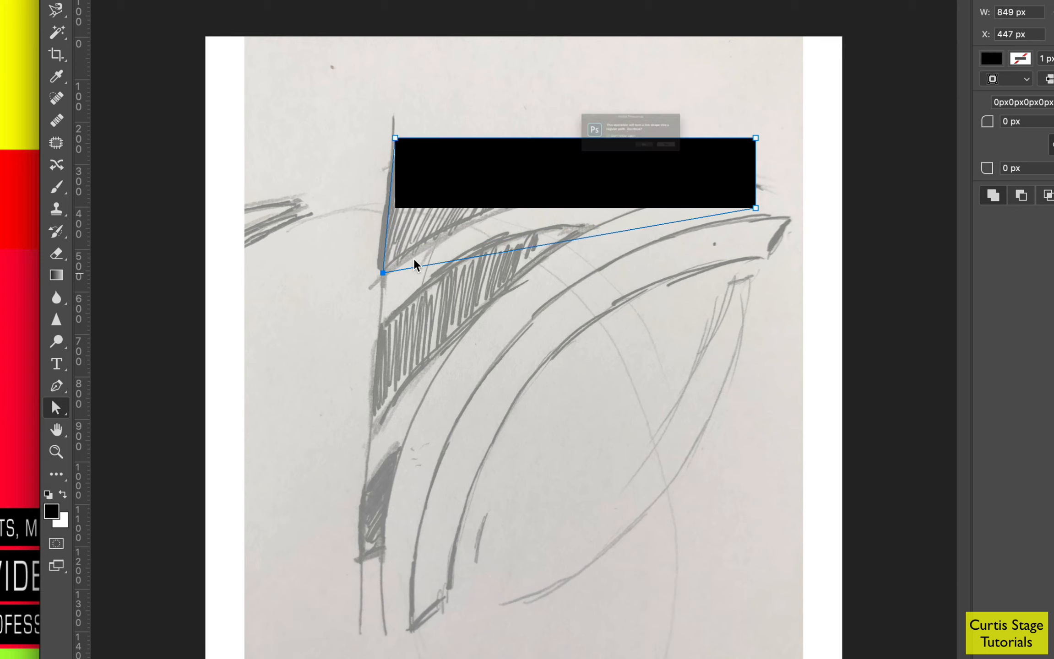
left_click(748, 179)
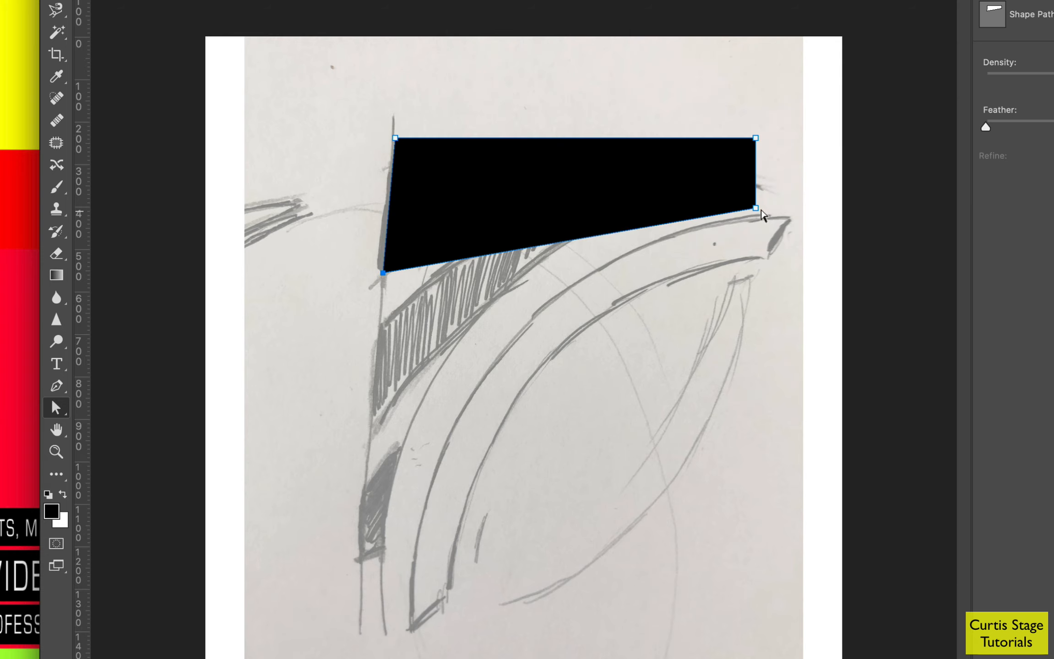
left_click_drag(756, 209, 745, 186)
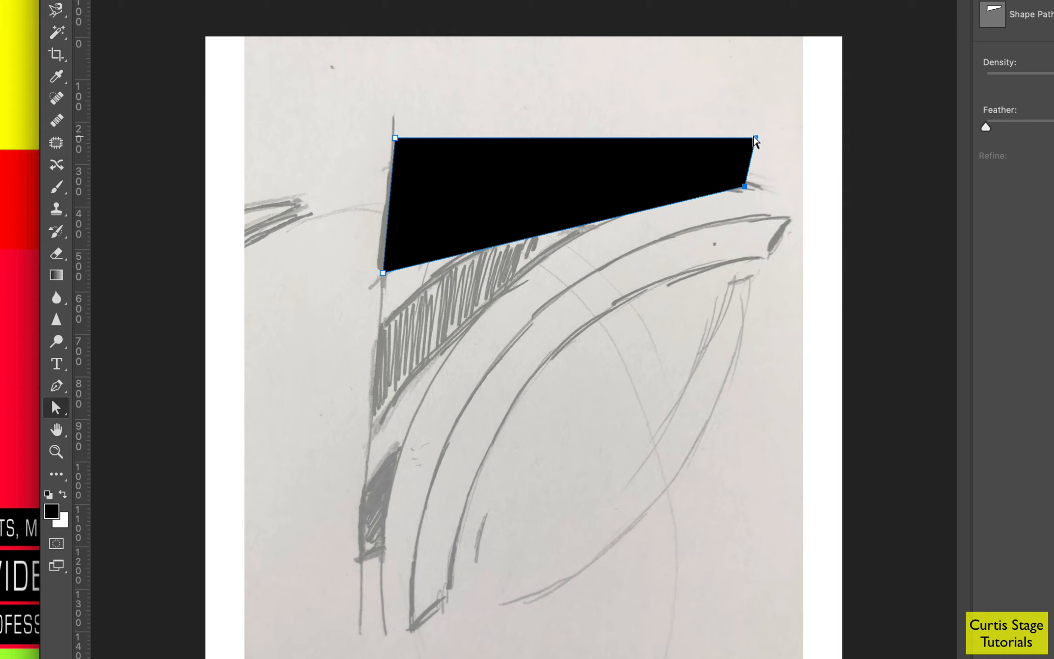
left_click_drag(756, 138, 744, 189)
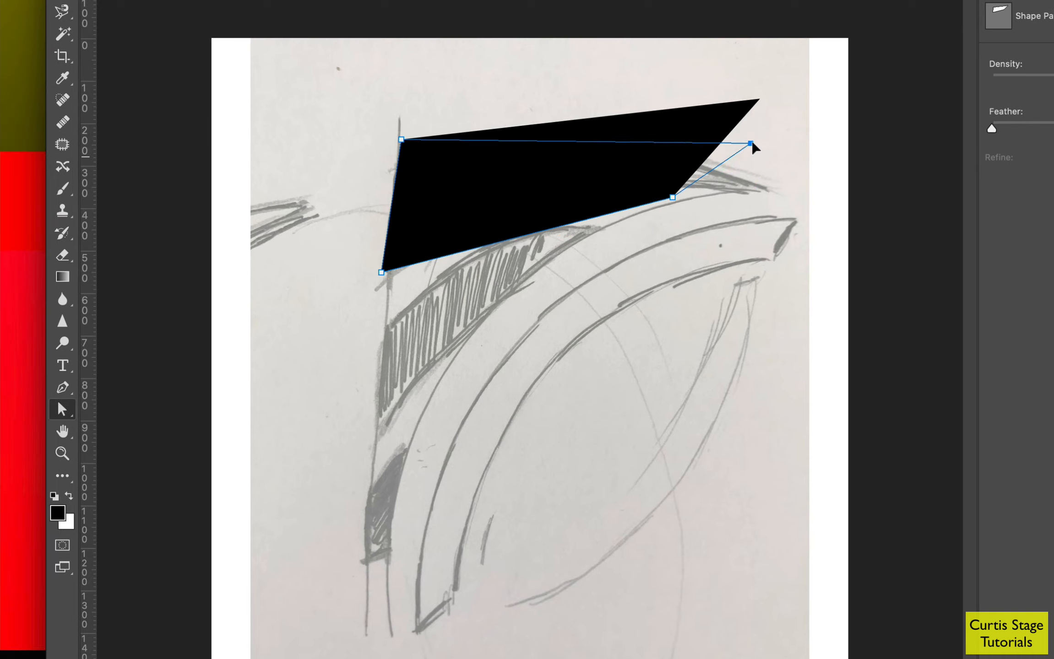
left_click_drag(752, 143, 752, 143)
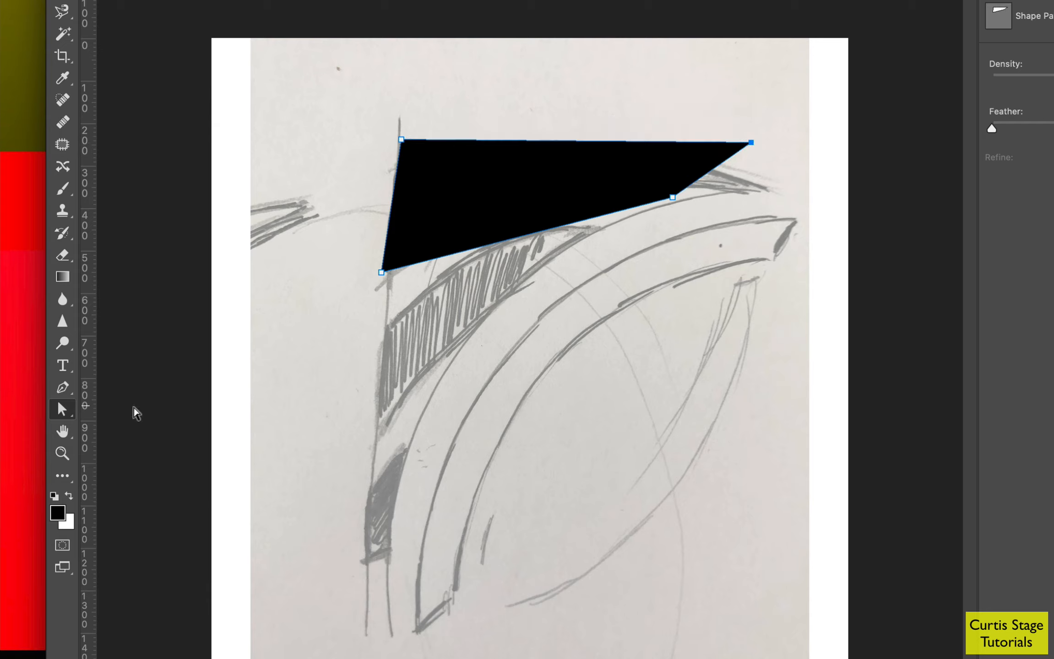
right_click(64, 413)
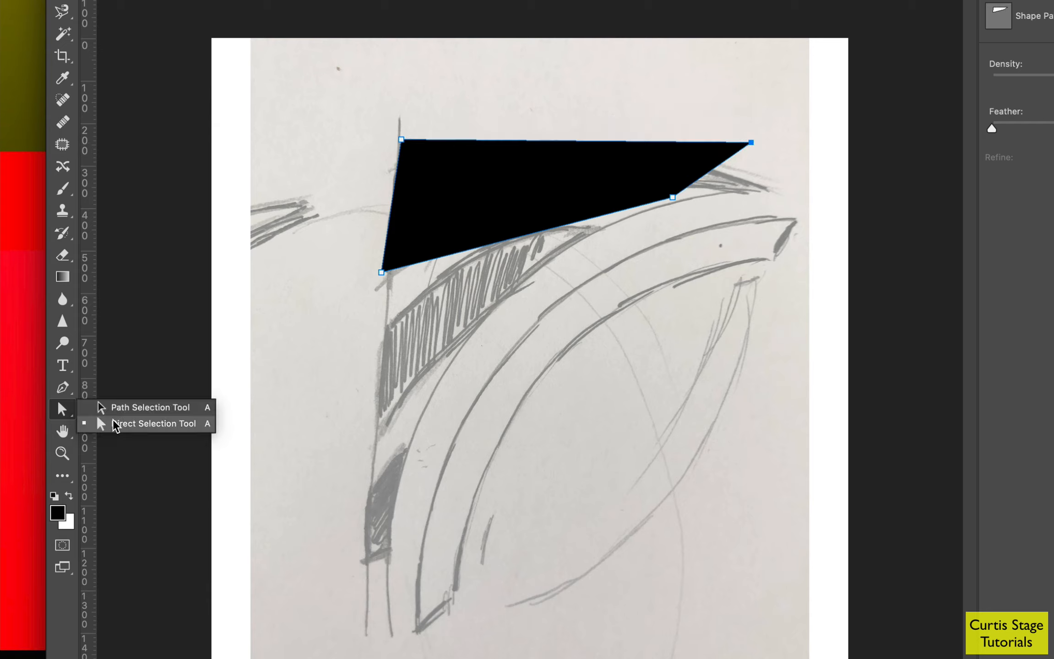
left_click(138, 424)
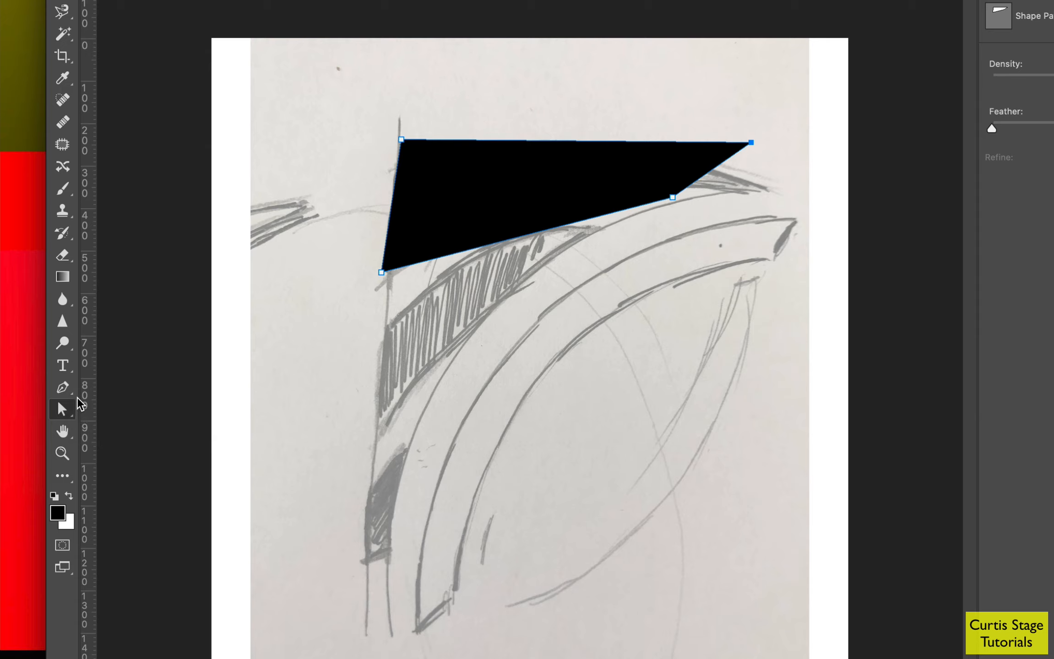
Add an anchor point near the middle of the black shape's top edge, try bending the edge with its handle, and undo the bend.
right_click(62, 387)
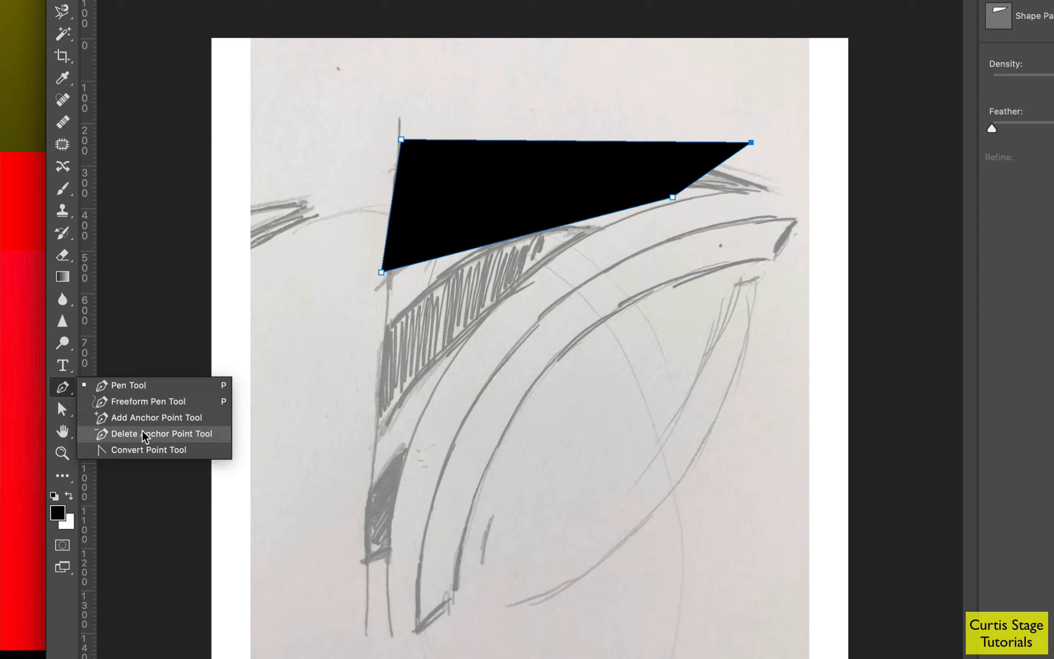
left_click(145, 418)
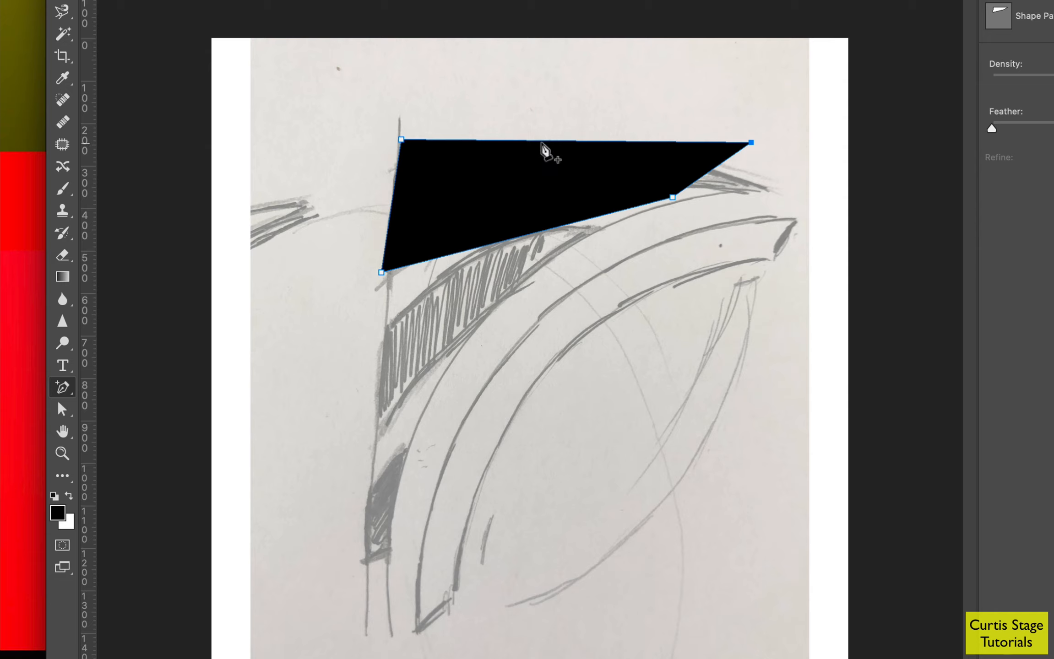
left_click(550, 141)
left_click_drag(645, 142, 636, 103)
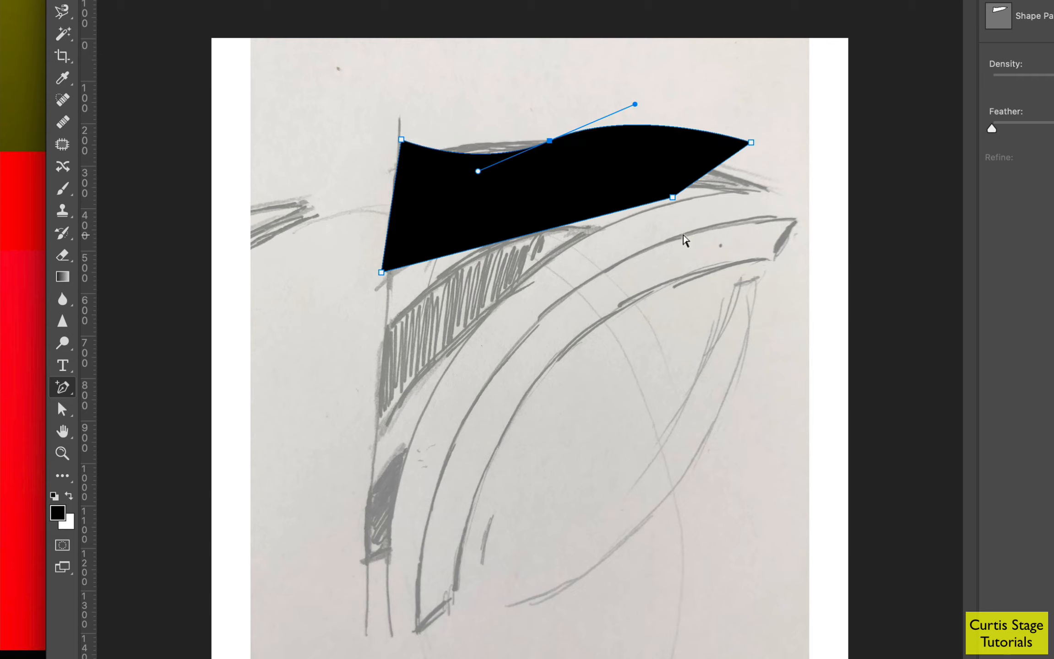
key("ctrl+z")
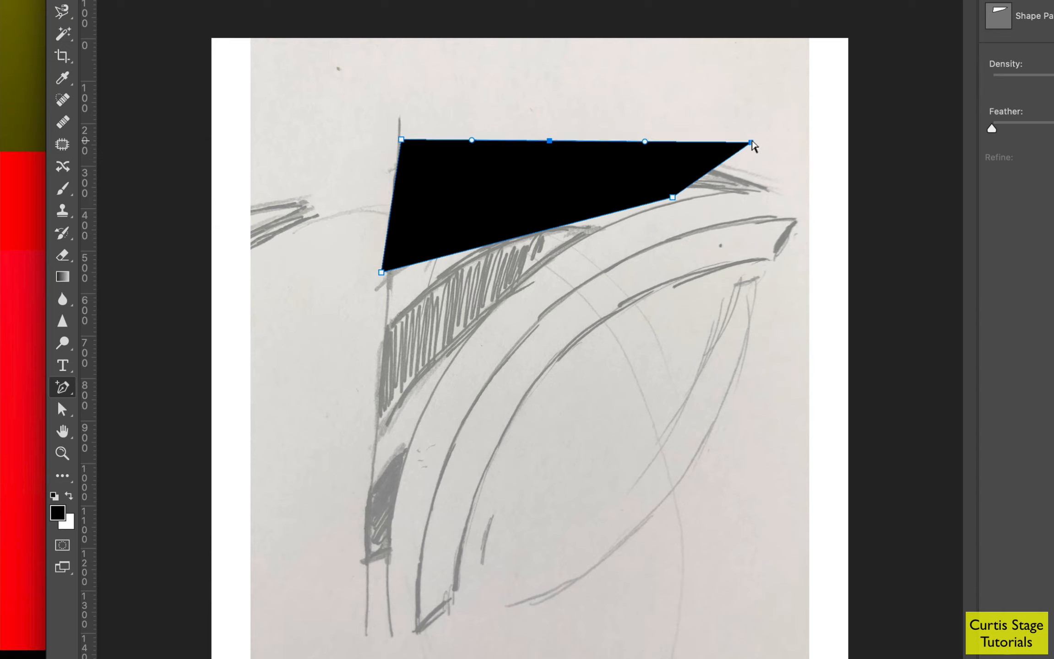
Move the upper-right corner to the sketched tip, shift the top midpoint slightly left, and move the lower-right corner inward onto the lower sketched curve.
left_click_drag(752, 141, 768, 189)
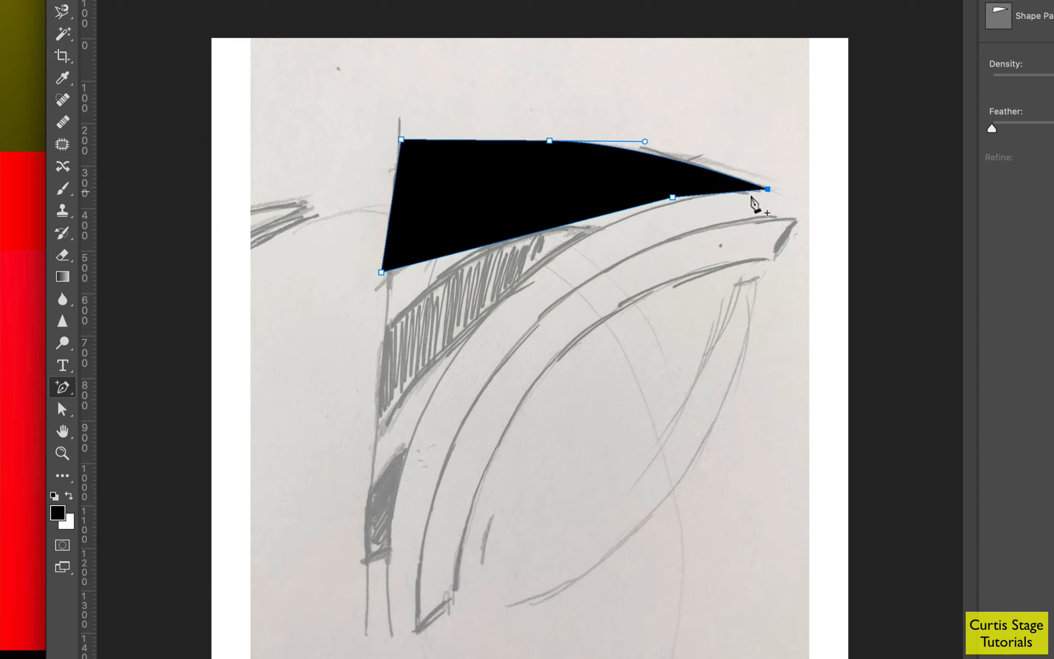
left_click_drag(550, 141, 527, 141)
left_click_drag(672, 197, 578, 188)
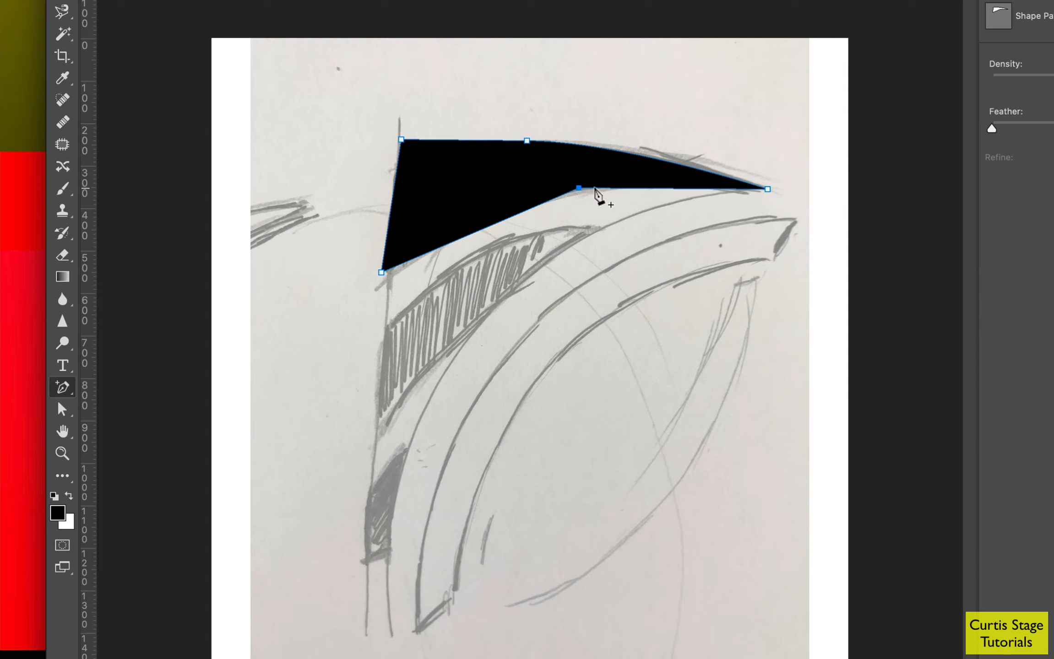
left_click_drag(579, 188, 547, 192)
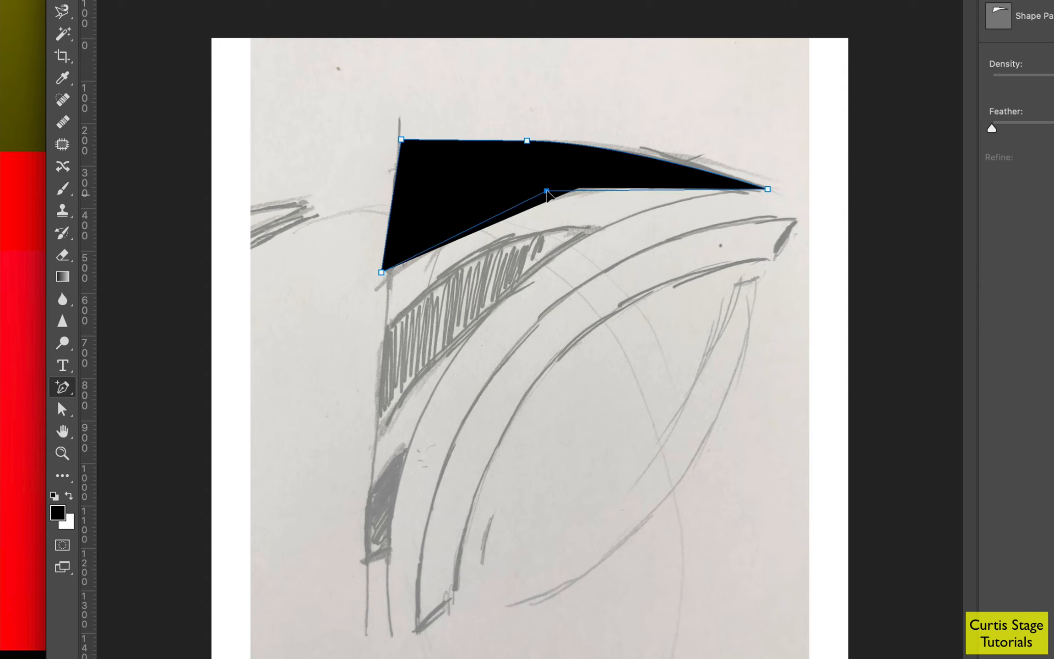
Convert the lower middle point to a smooth point, curving the bottom edge along the sketched line.
left_click(71, 388)
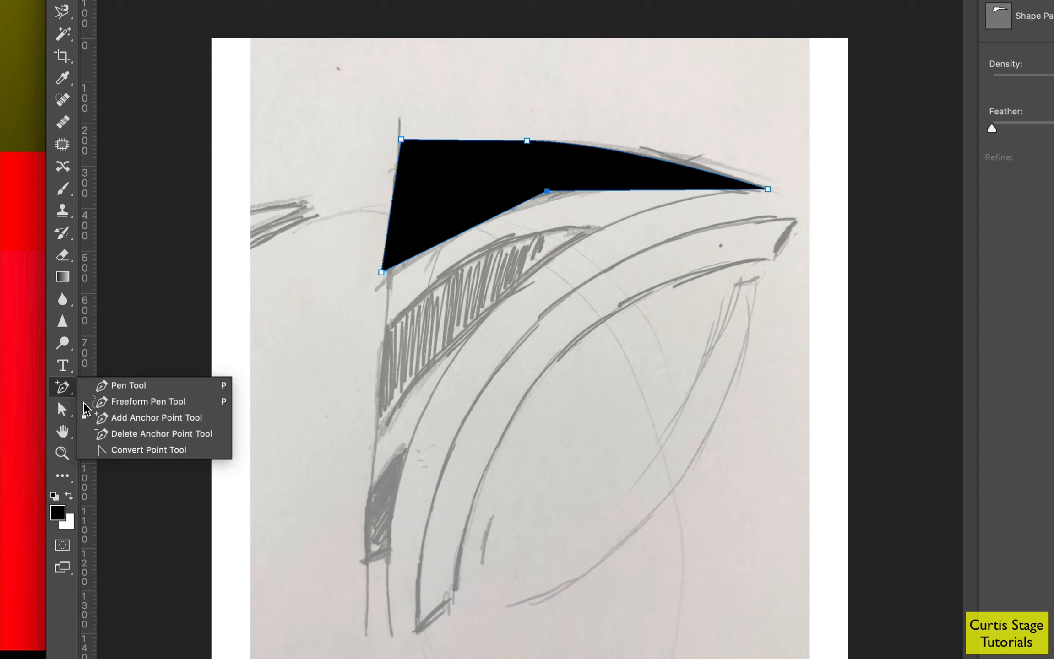
left_click(164, 453)
left_click_drag(547, 191, 471, 207)
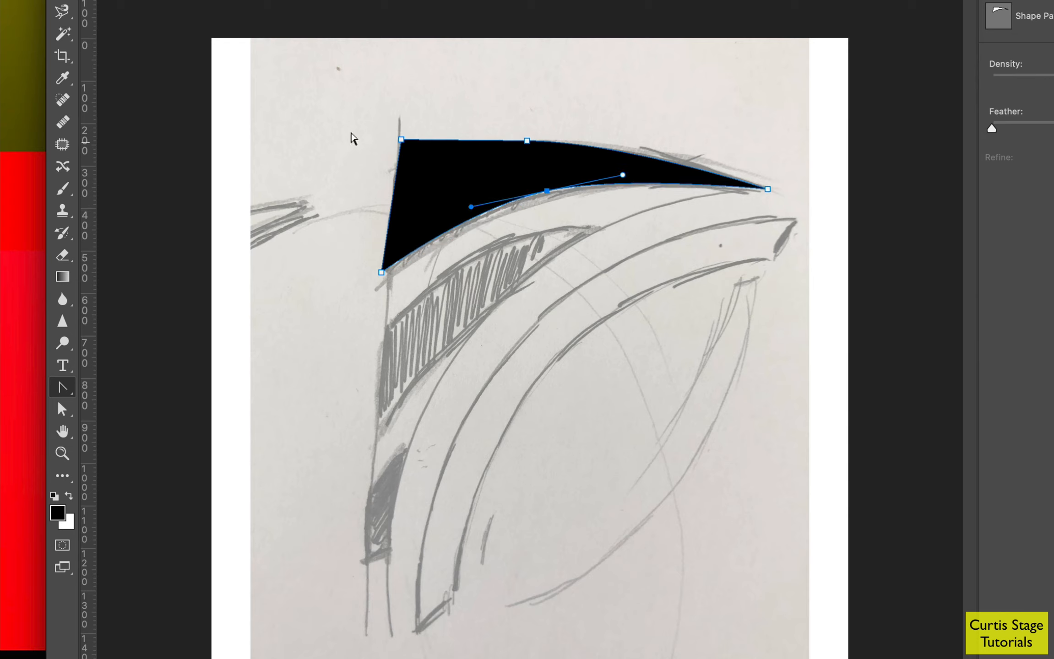
Pull the black shape's right tip slightly left with Direct Selection and deselect the path.
left_click(63, 410)
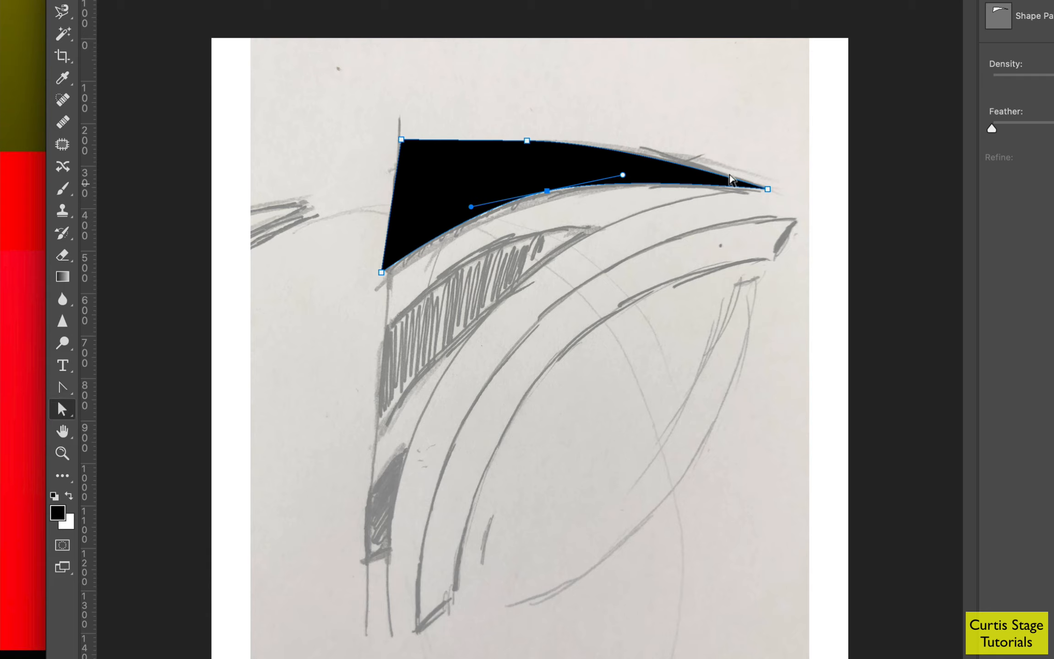
left_click_drag(767, 189, 736, 190)
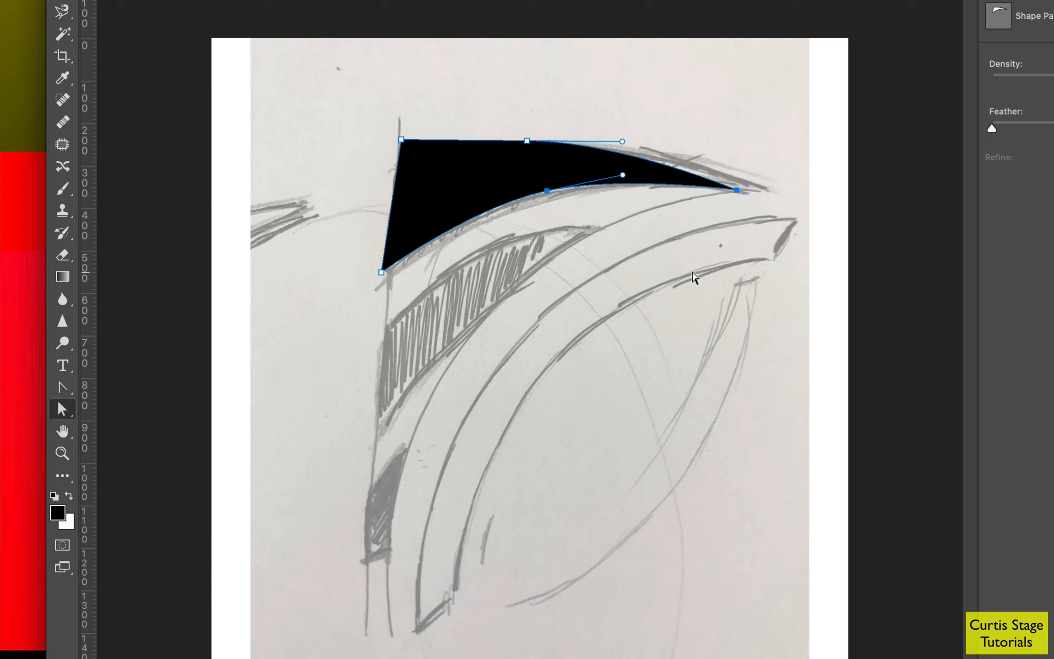
left_click(694, 277)
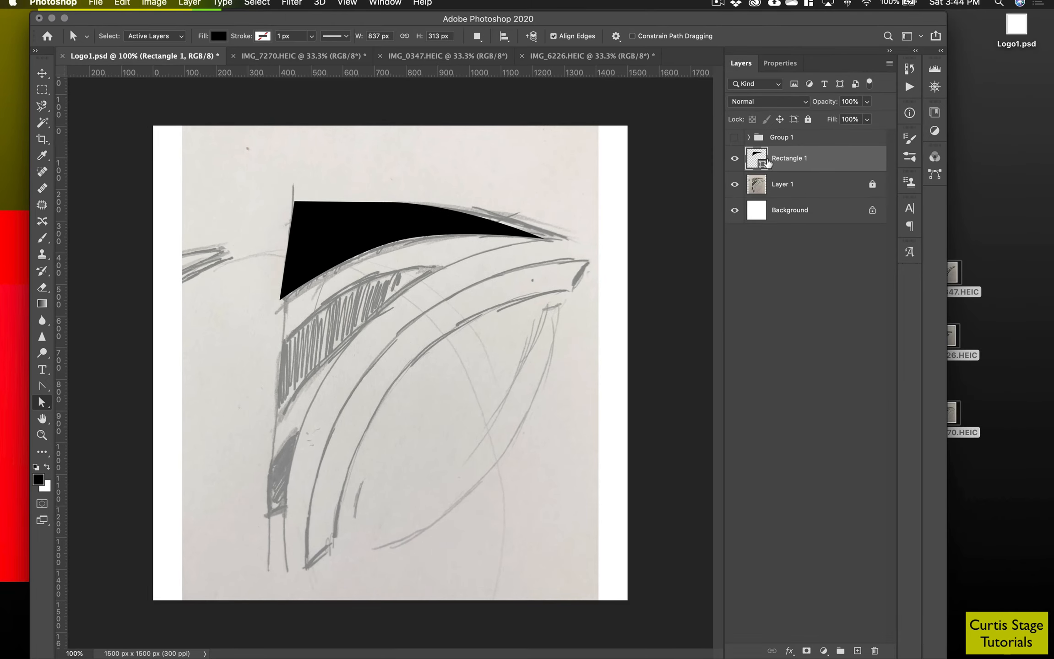
Add a new layer above Rectangle 1 and draw a black rectangle about 676 by 167 px across the second sketched shape.
left_click(857, 651)
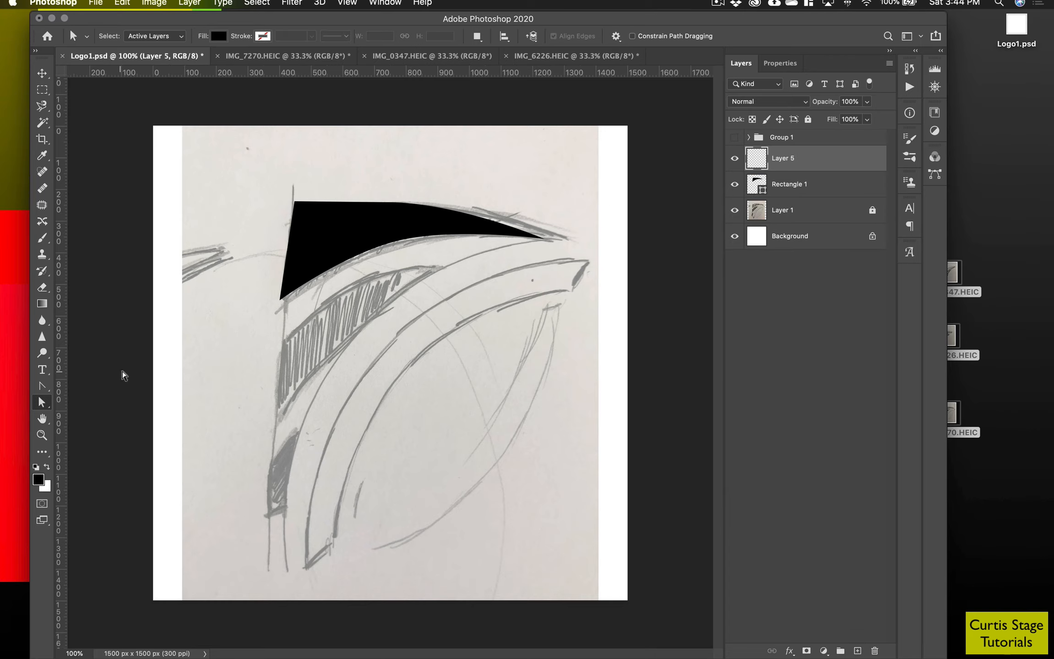
left_click(44, 454)
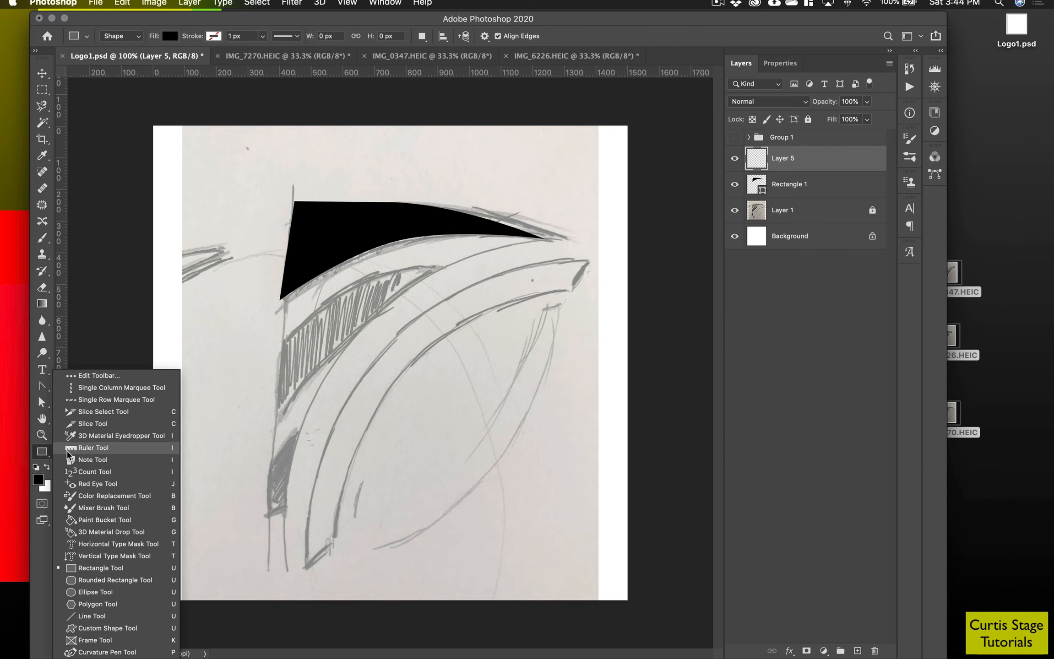
left_click(101, 568)
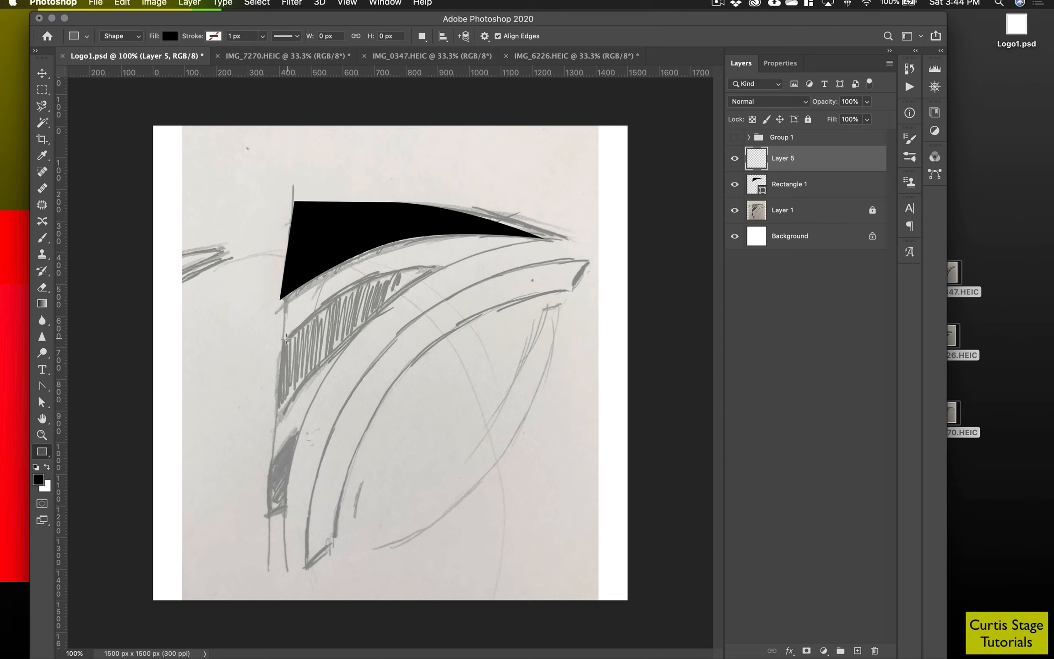
left_click_drag(278, 347, 491, 401)
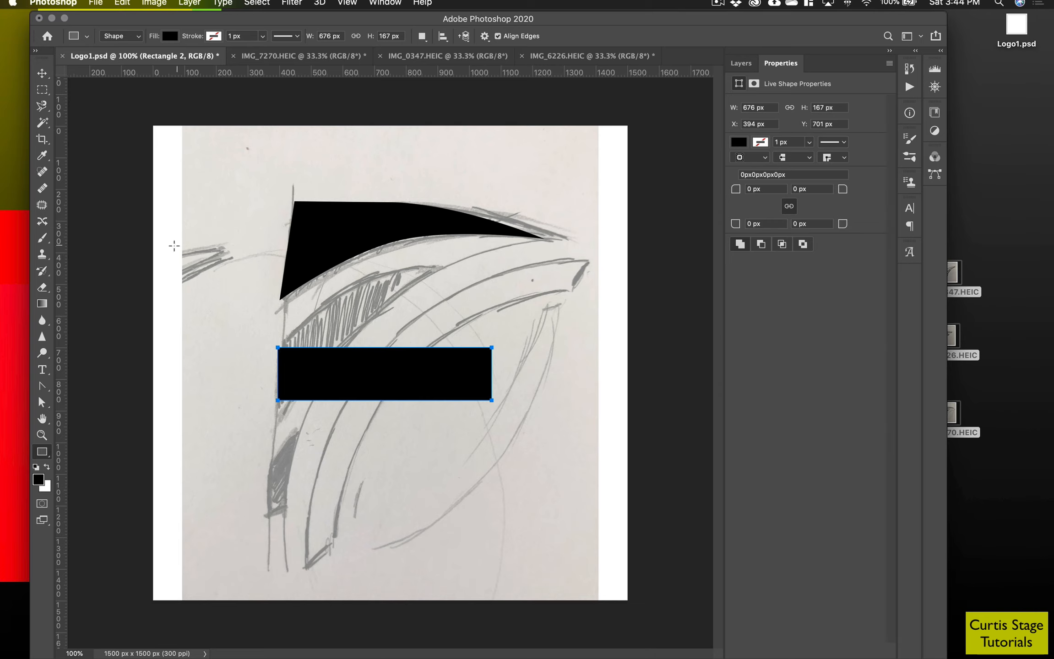
Shift the second rectangle up to about X 400 px, Y 638 px using Direct Selection.
left_click(42, 404)
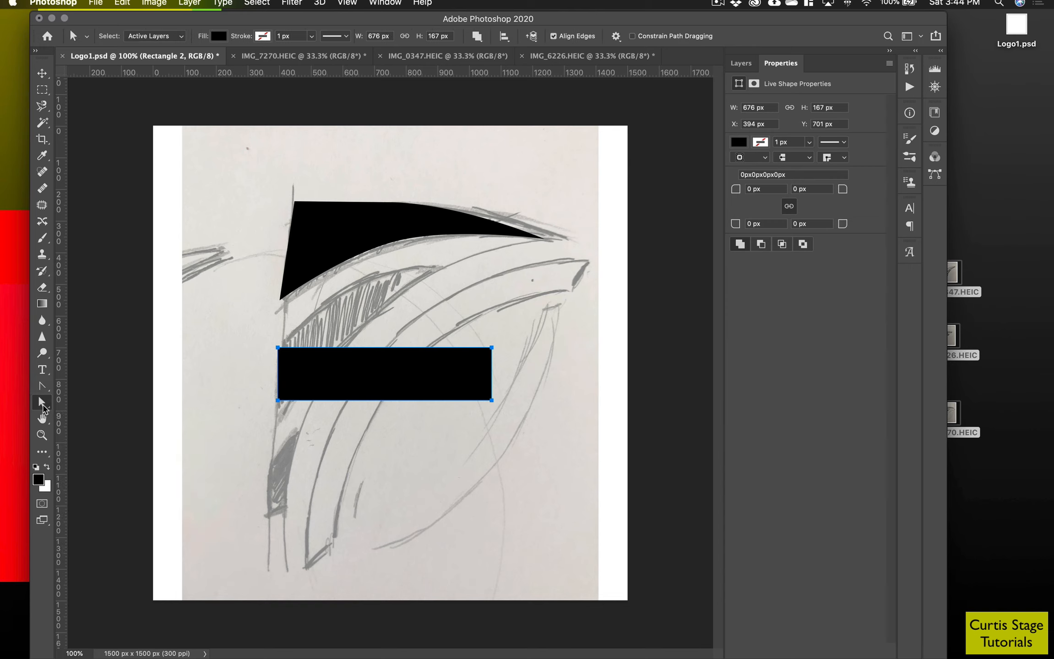
right_click(42, 405)
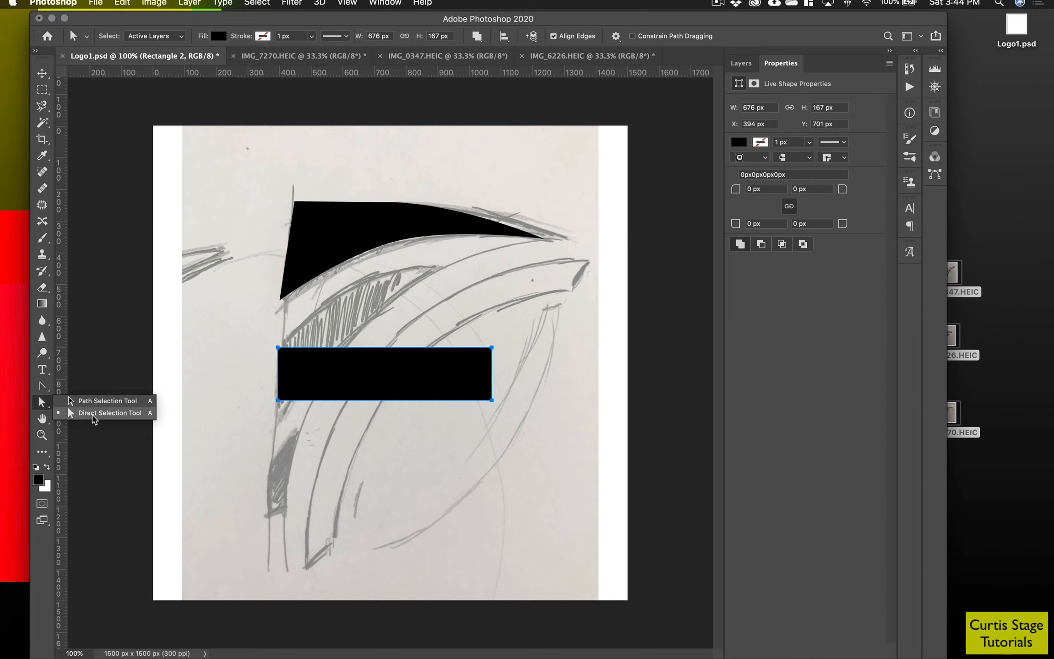
left_click(93, 414)
left_click_drag(491, 349, 495, 327)
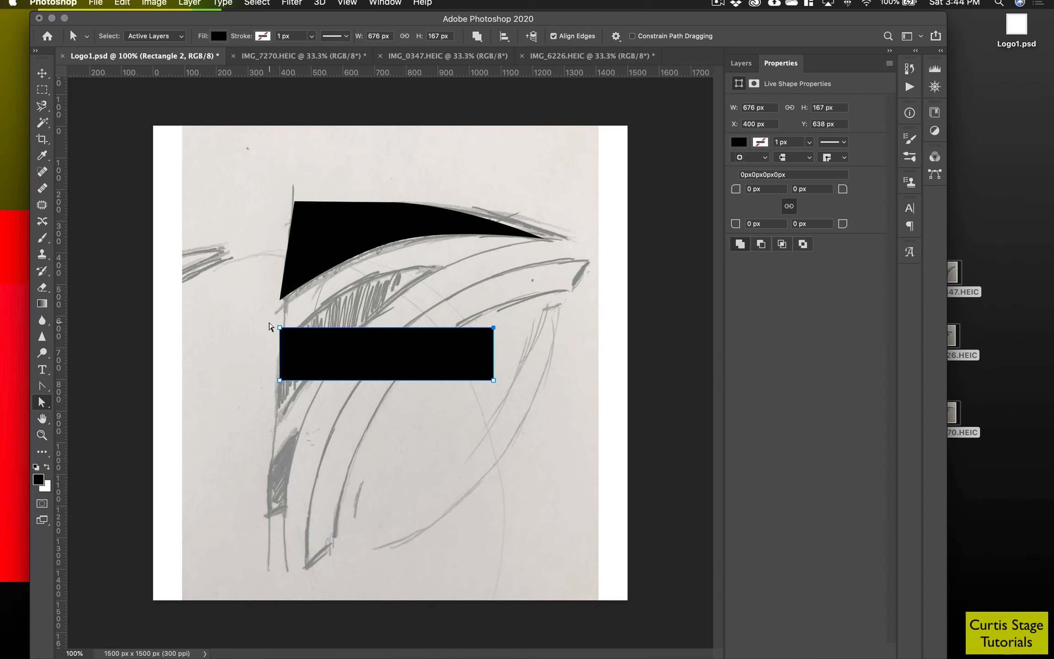
Convert the second rectangle to a regular path and move its four corner points onto the outline of the second sketched shape.
left_click_drag(493, 327, 429, 263)
left_click(623, 229)
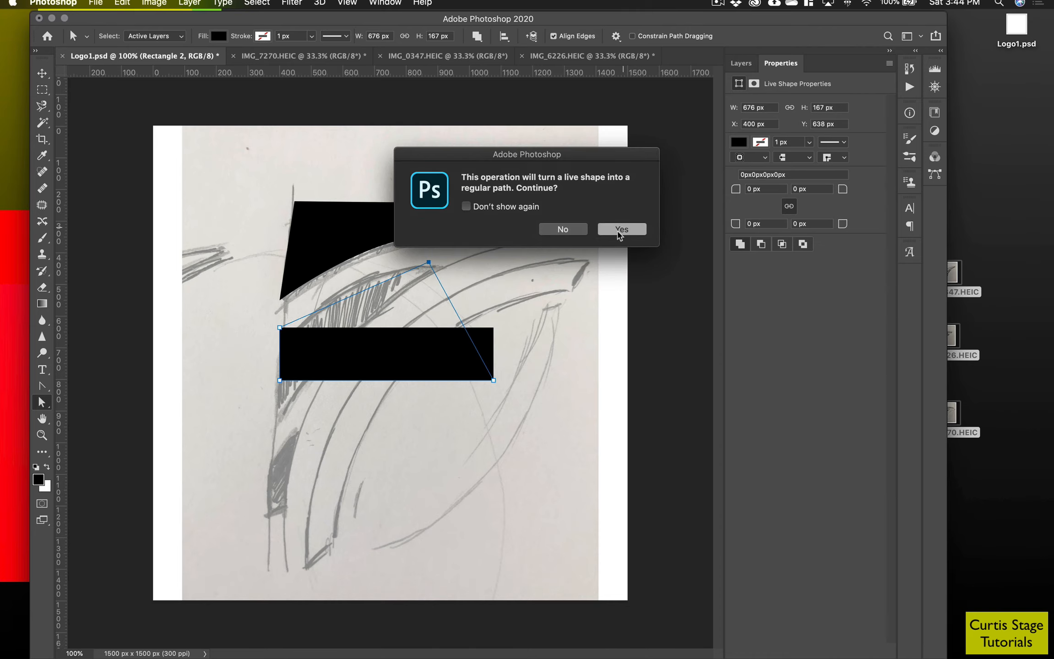
left_click_drag(495, 381, 357, 317)
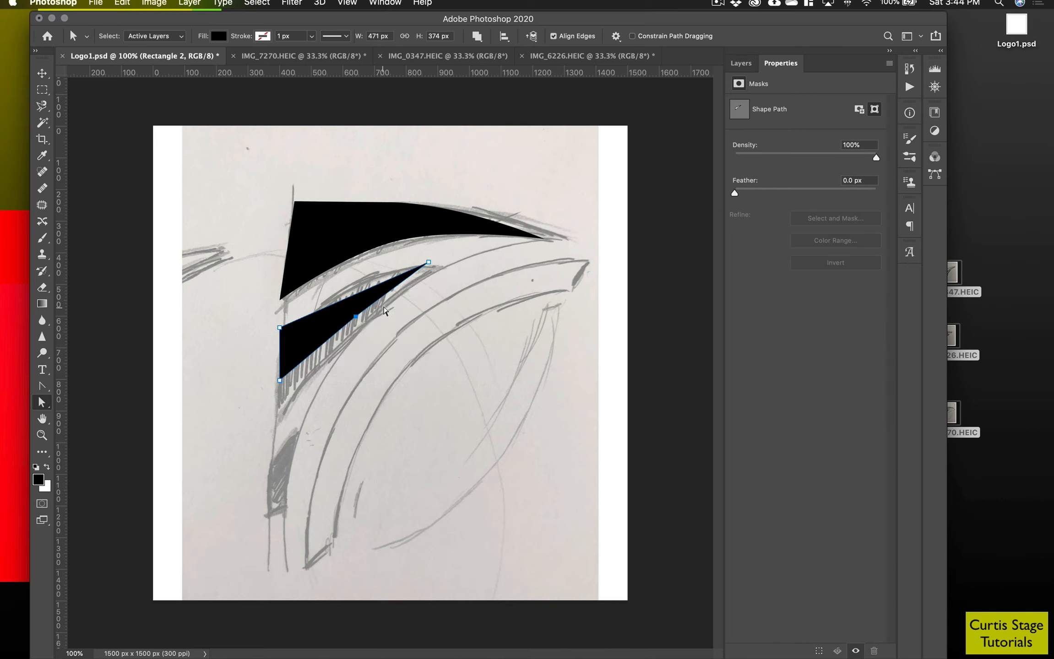
left_click_drag(428, 262, 444, 265)
left_click_drag(357, 319, 353, 335)
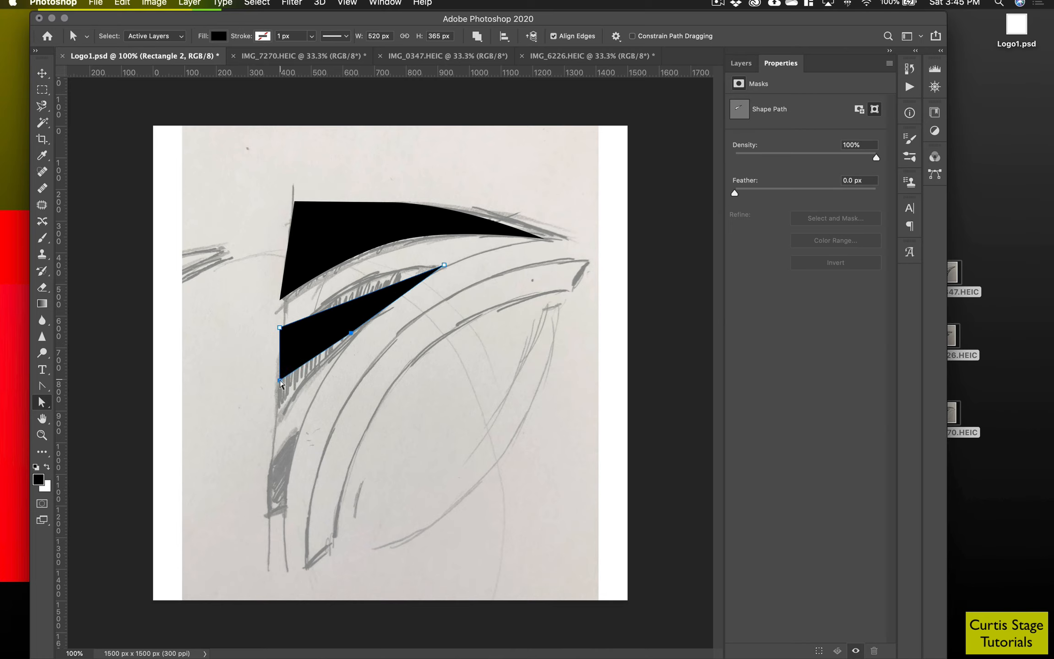
left_click_drag(279, 380, 277, 421)
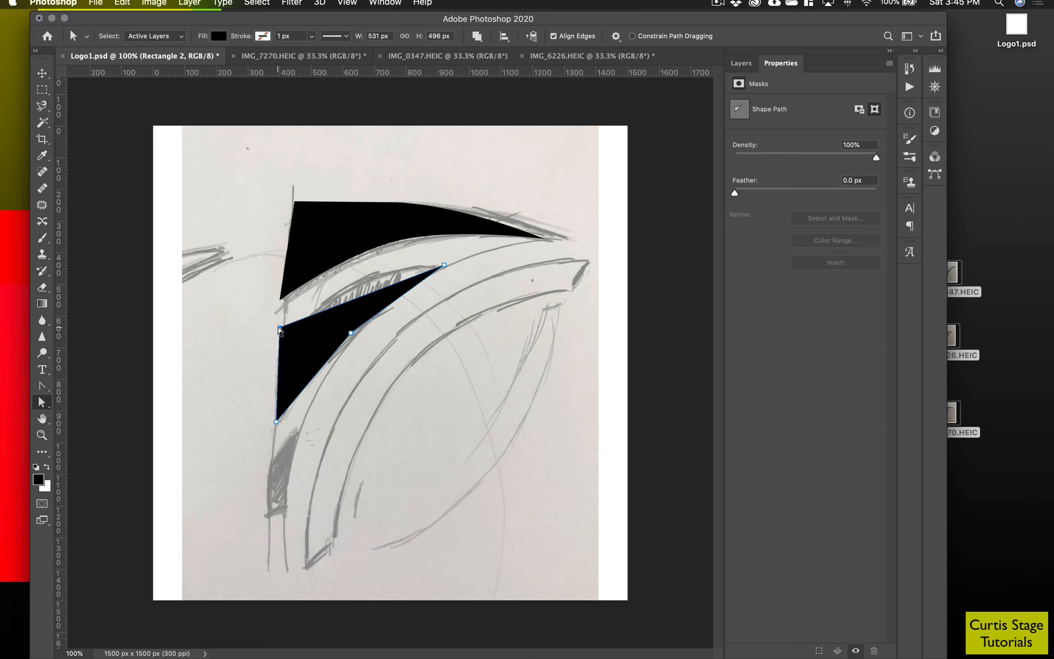
mouse_move(280, 329)
left_mouse_down()
mouse_move(282, 365)
mouse_move(286, 345)
left_mouse_up()
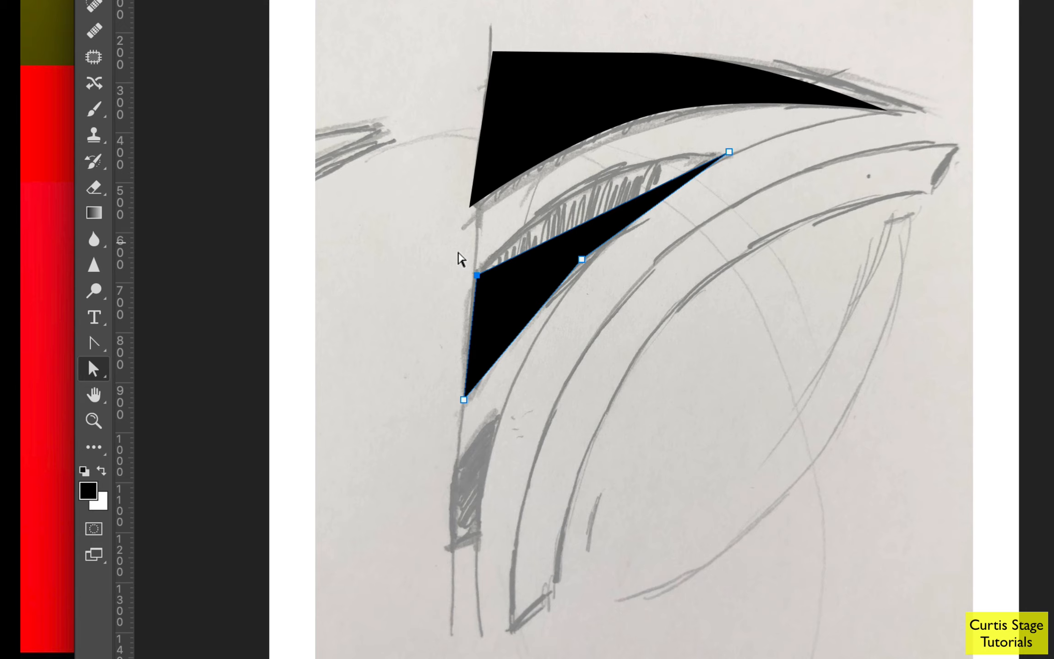
Add an anchor point midway along the second shape's upper edge and pull it up to curve the edge along the sketched line.
left_click(95, 365)
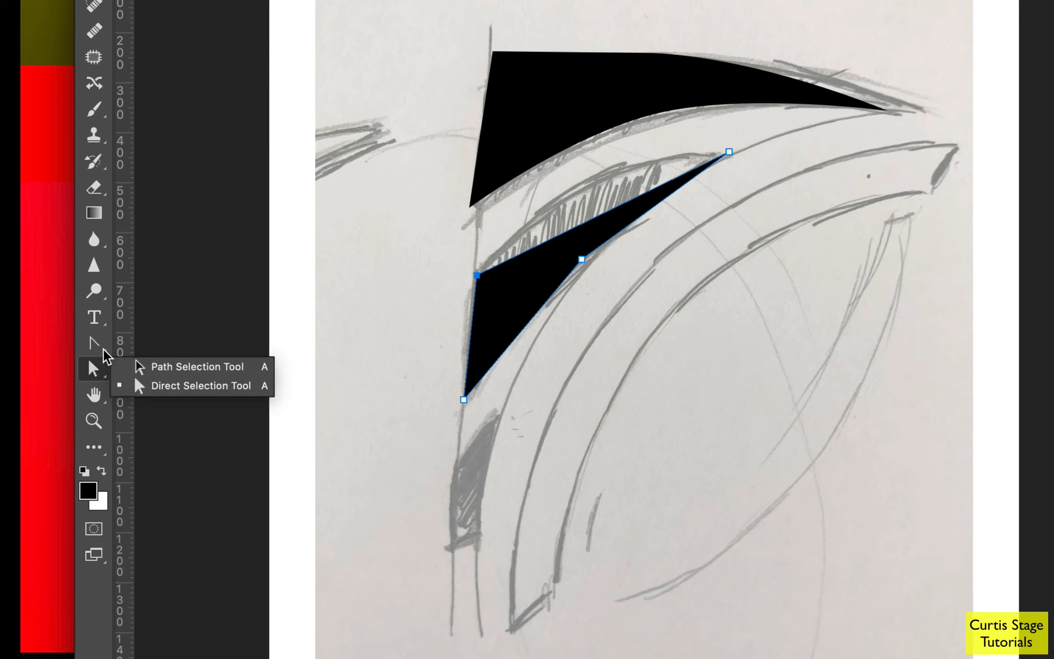
left_click(97, 347)
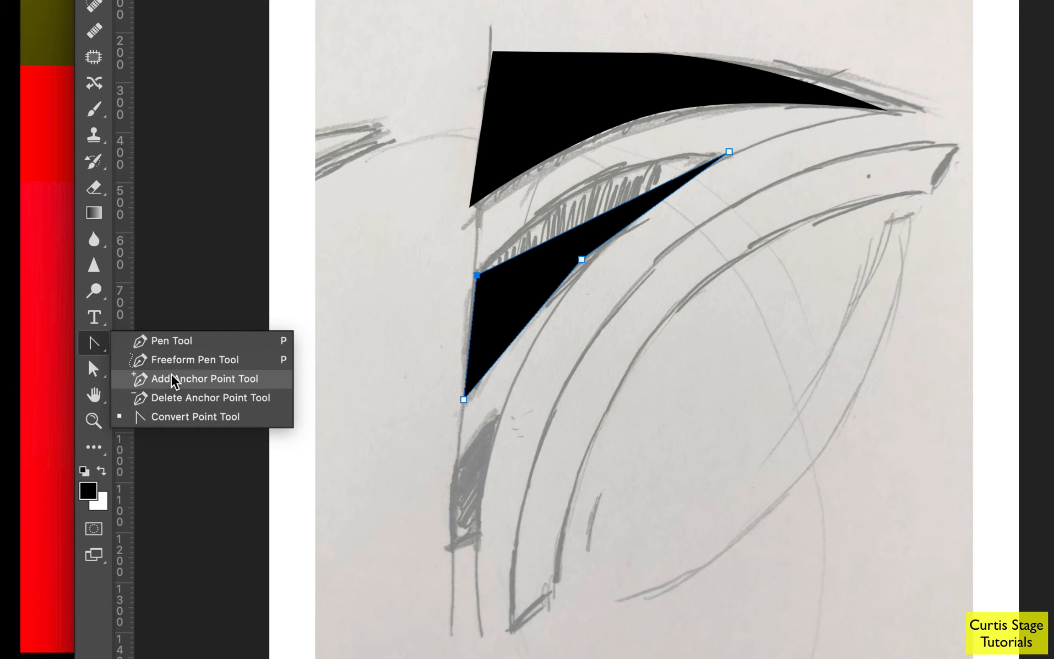
left_click(205, 382)
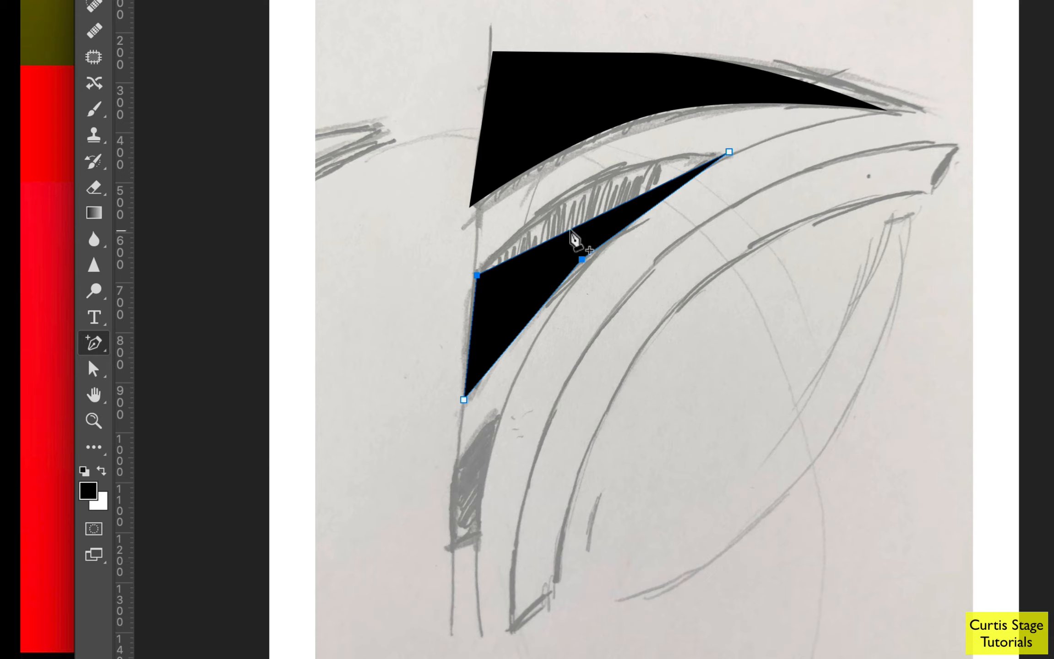
left_click(570, 229)
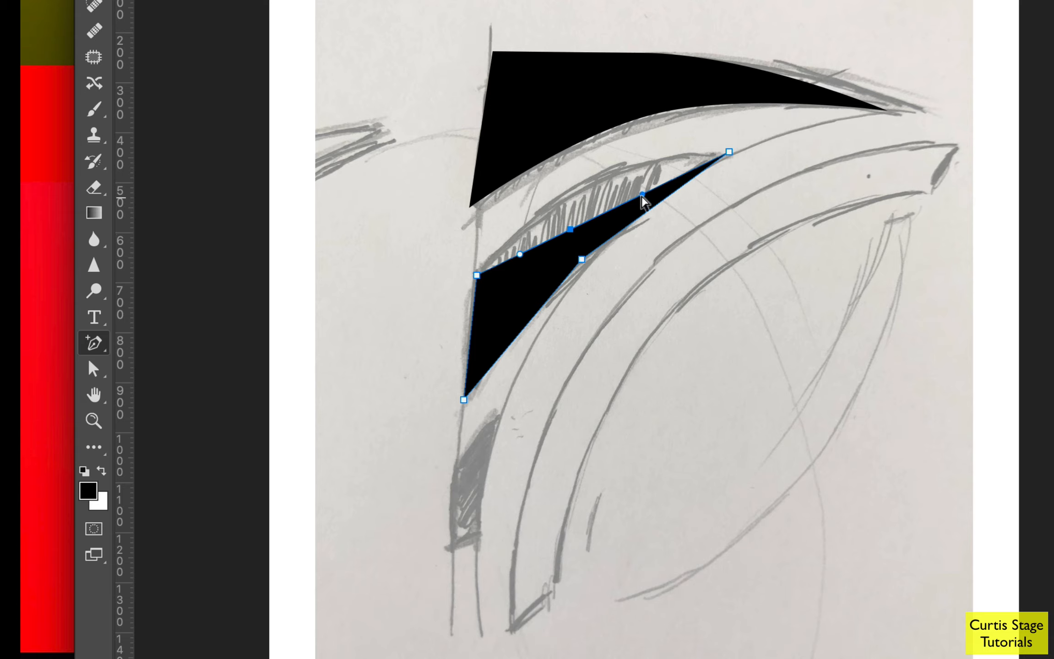
mouse_move(642, 194)
left_mouse_down()
mouse_move(646, 213)
mouse_move(645, 181)
mouse_move(643, 192)
left_mouse_up()
left_click(569, 231)
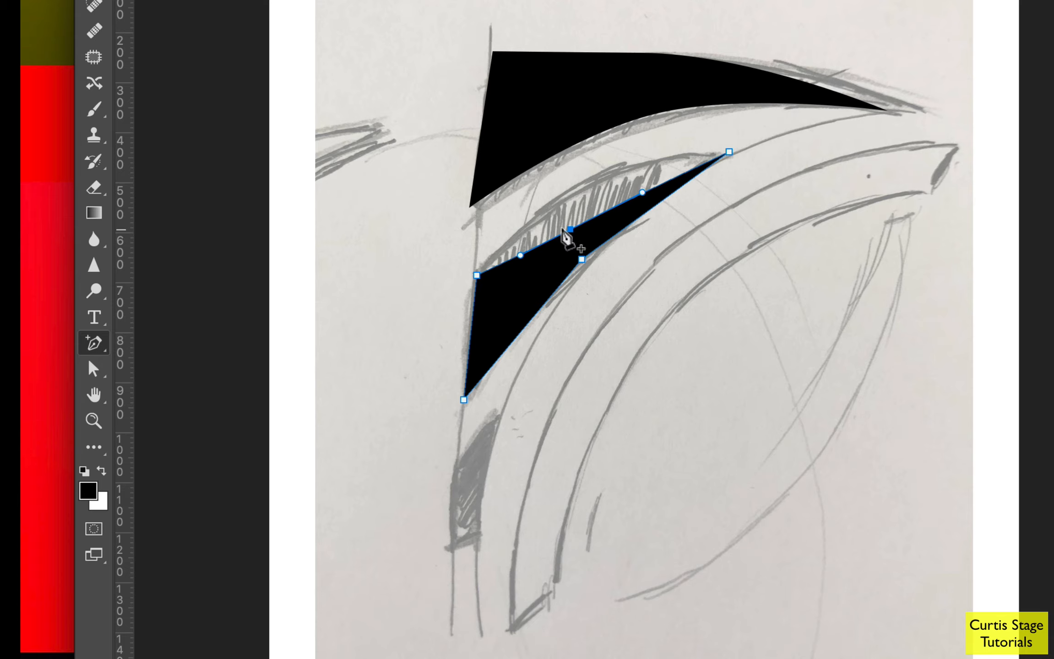
left_click(95, 371)
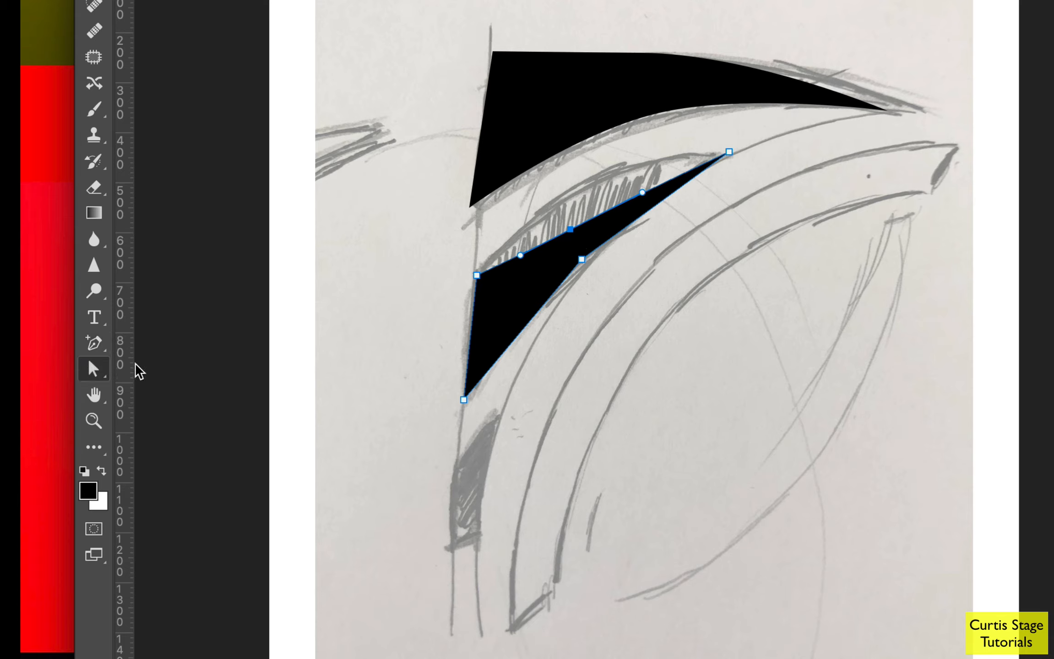
left_click_drag(570, 231, 565, 201)
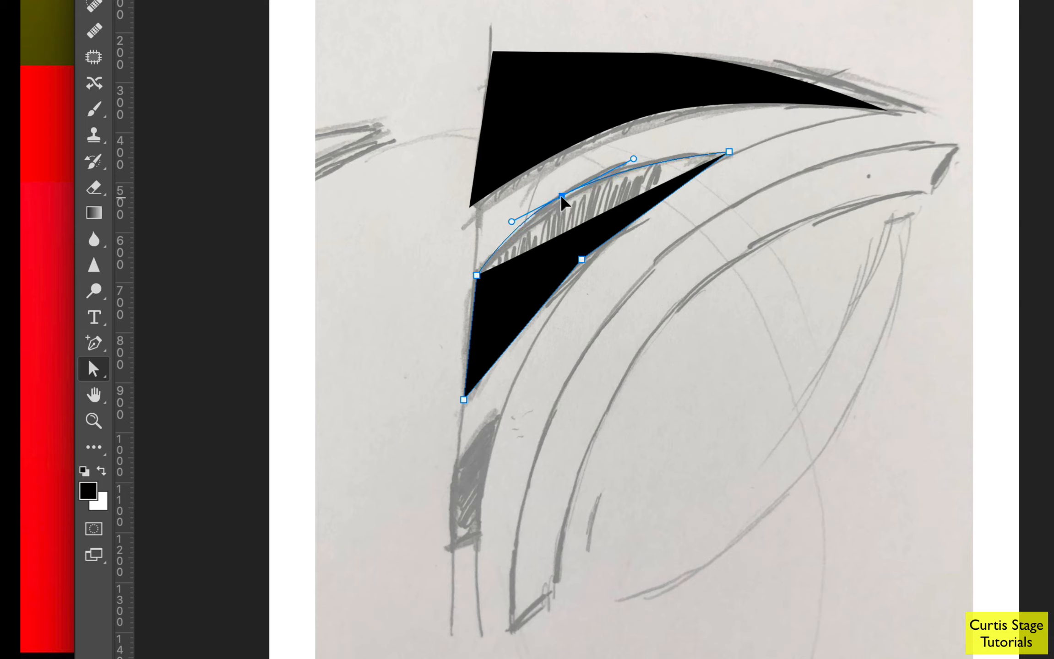
Move the second shape's right tip slightly down and left, and its lower middle point slightly inward.
left_click(730, 152)
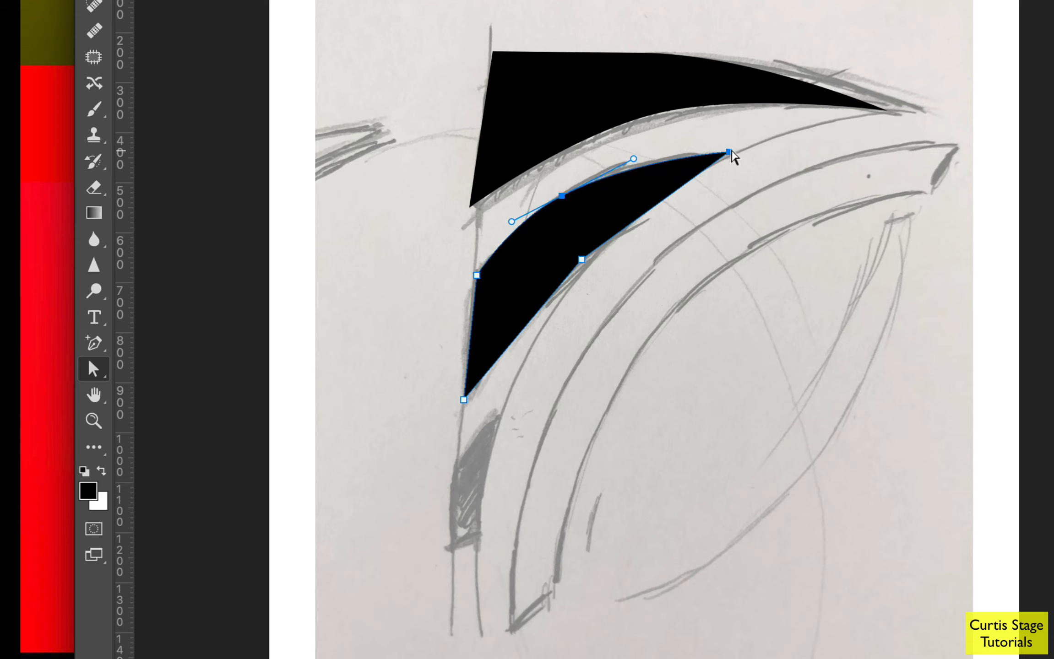
left_click_drag(729, 153, 723, 158)
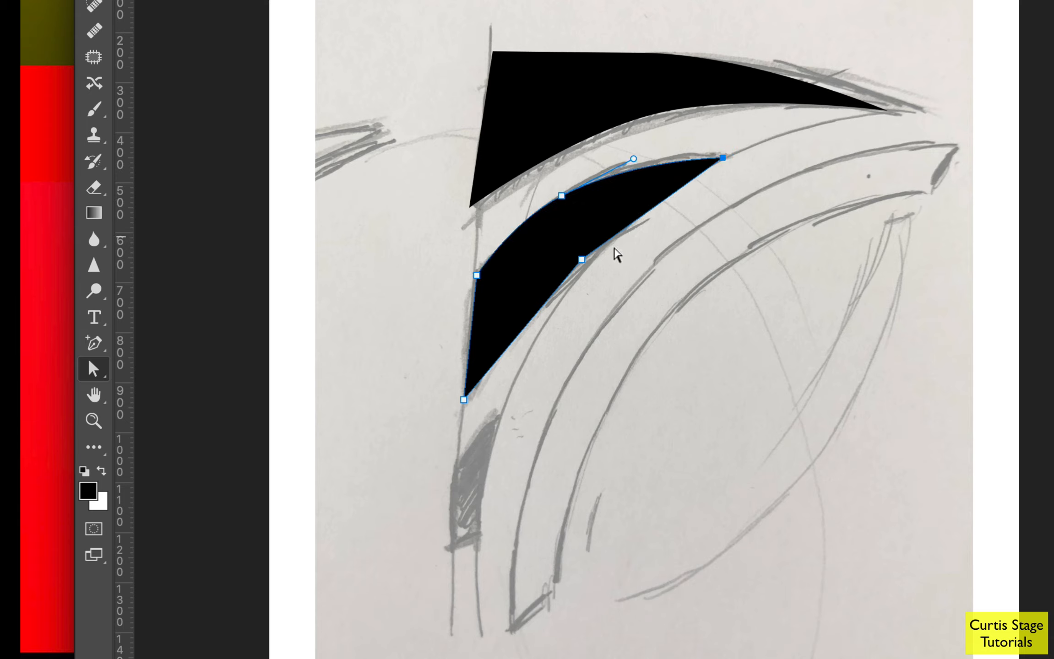
mouse_move(582, 263)
left_mouse_down()
mouse_move(630, 325)
mouse_move(572, 270)
mouse_move(576, 262)
left_mouse_up()
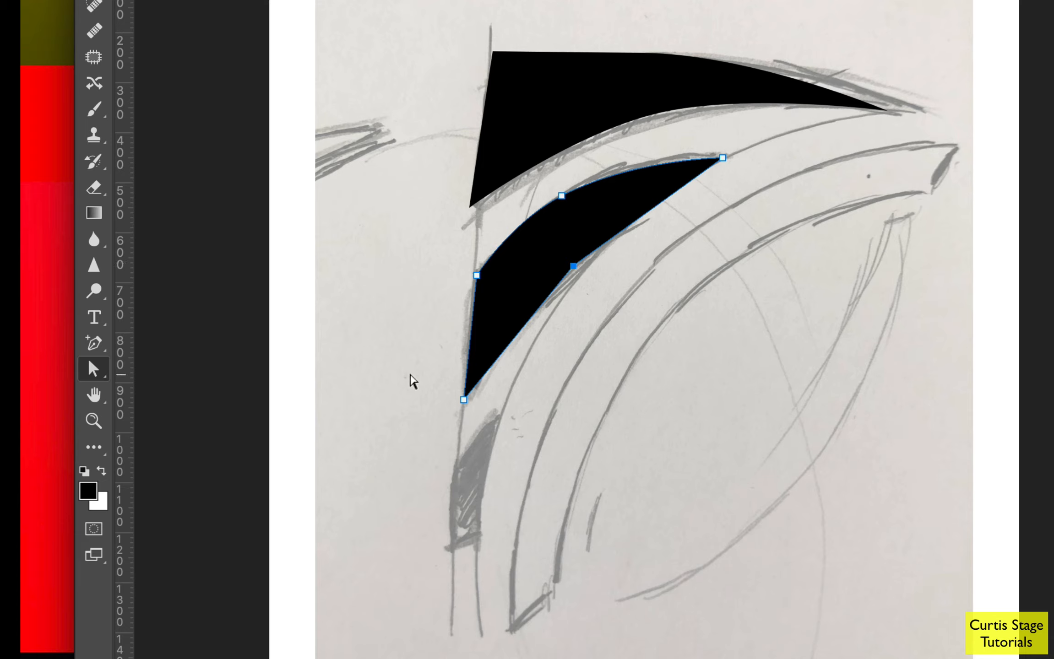
Convert the second shape's lower middle point to a smooth point and raise it slightly, curving the lower edge like the sketch.
left_click(95, 372)
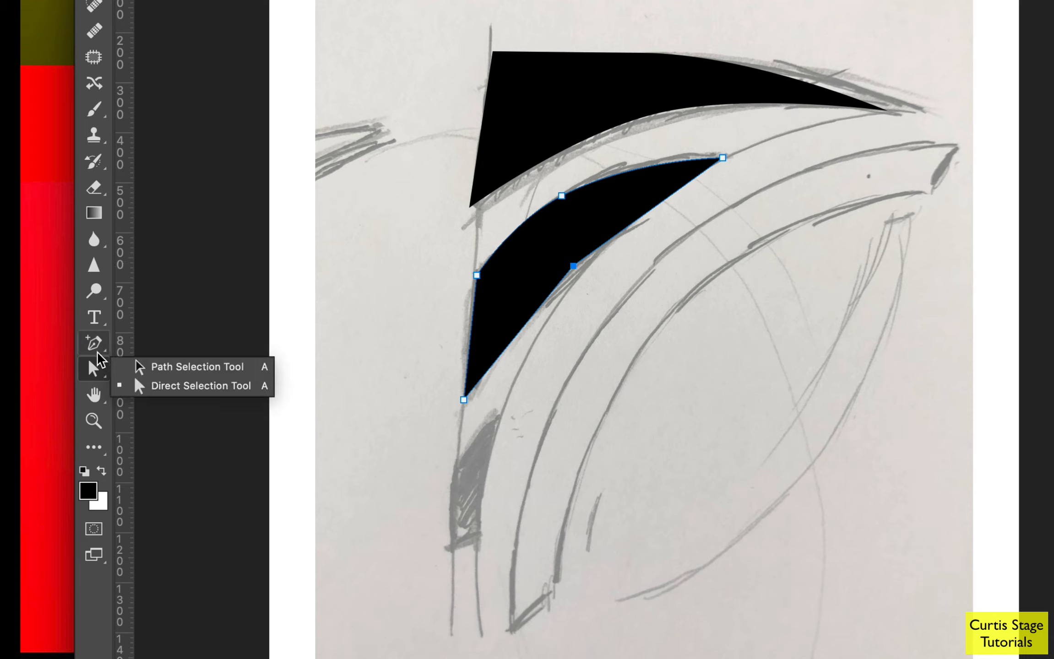
left_click(97, 353)
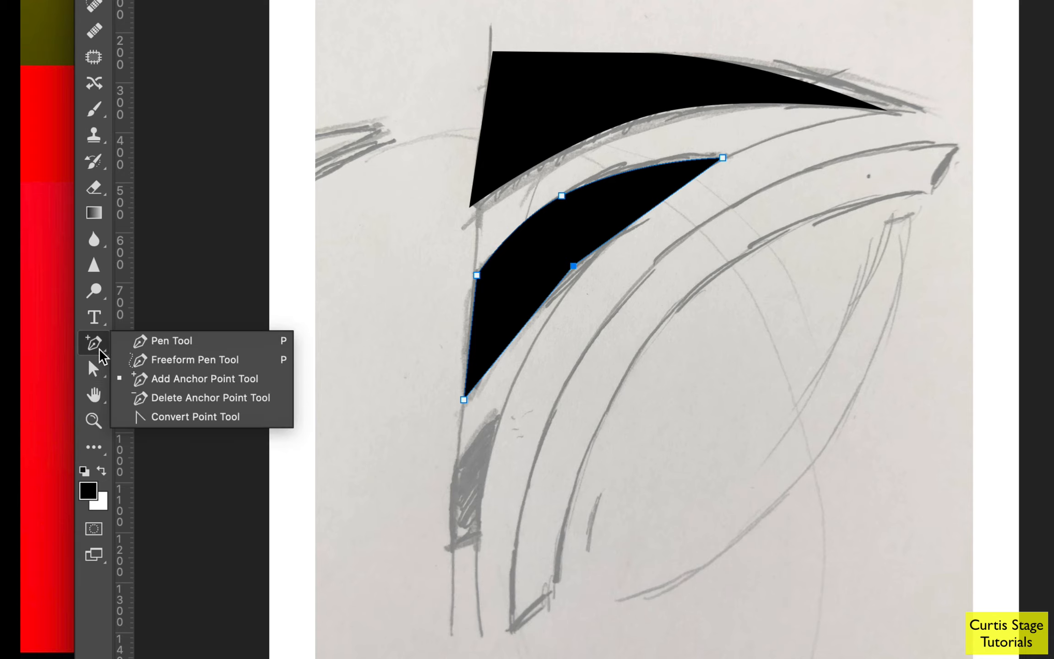
left_click(189, 417)
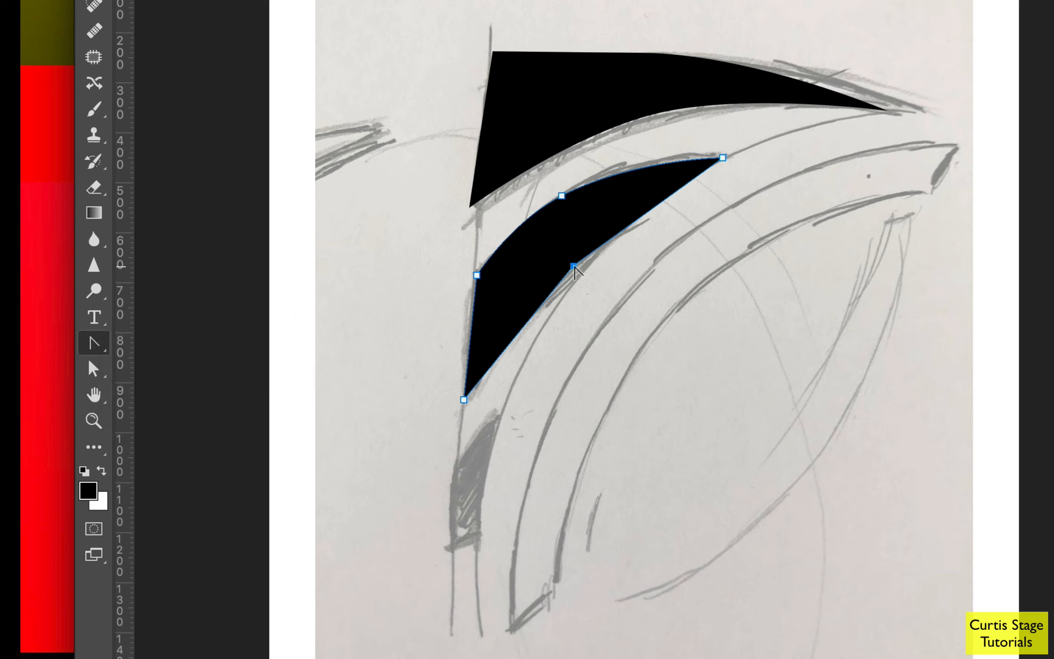
left_click_drag(573, 265, 495, 335)
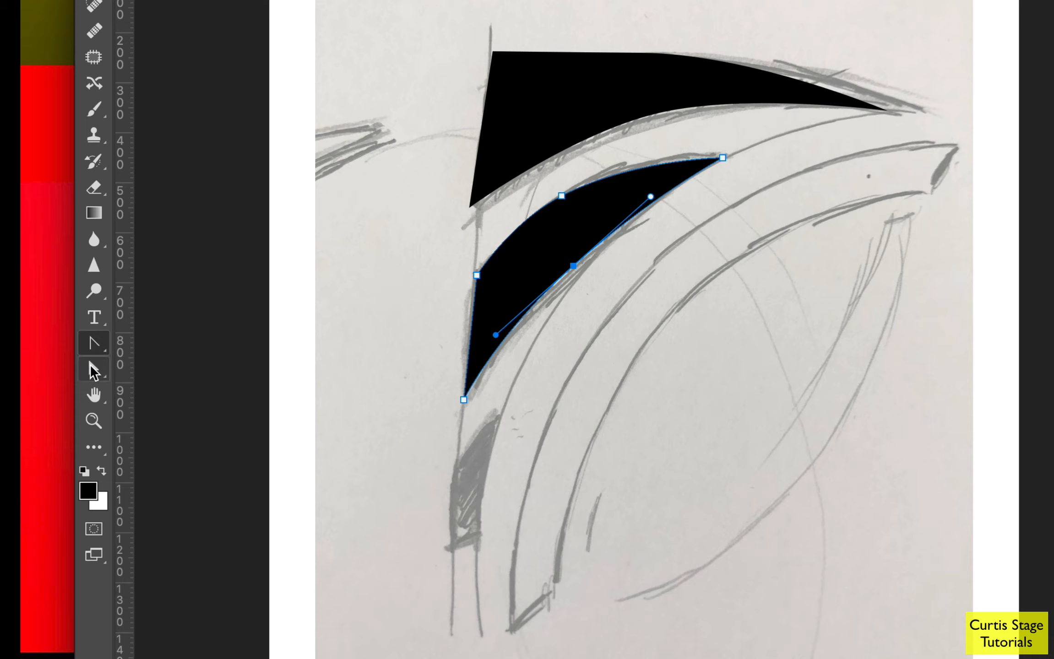
left_click(93, 369)
mouse_move(573, 267)
left_mouse_down()
mouse_move(564, 262)
mouse_move(575, 255)
left_mouse_up()
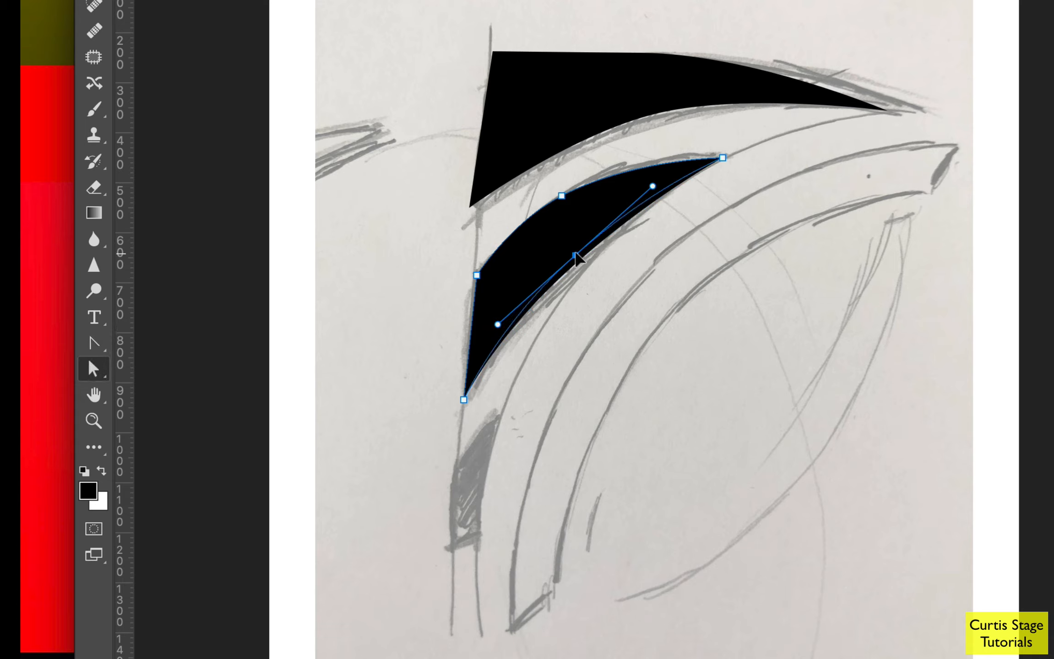
Fine-tune the second shape's right tip and extend its lowest corner slightly down along the sketch, then deselect the path.
left_click_drag(723, 158, 720, 155)
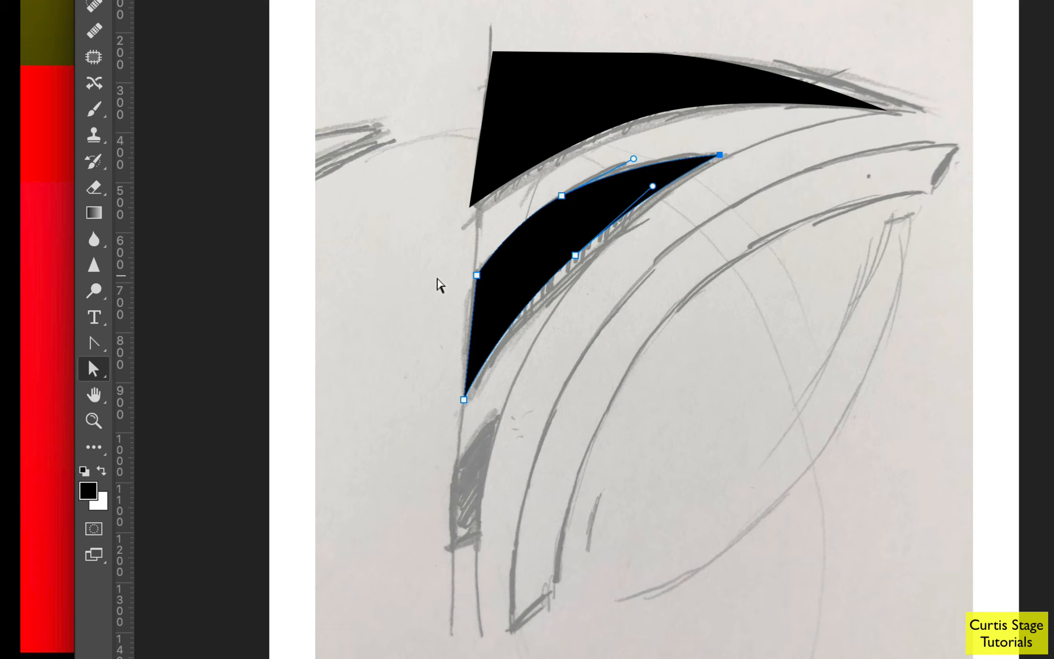
left_click(464, 399)
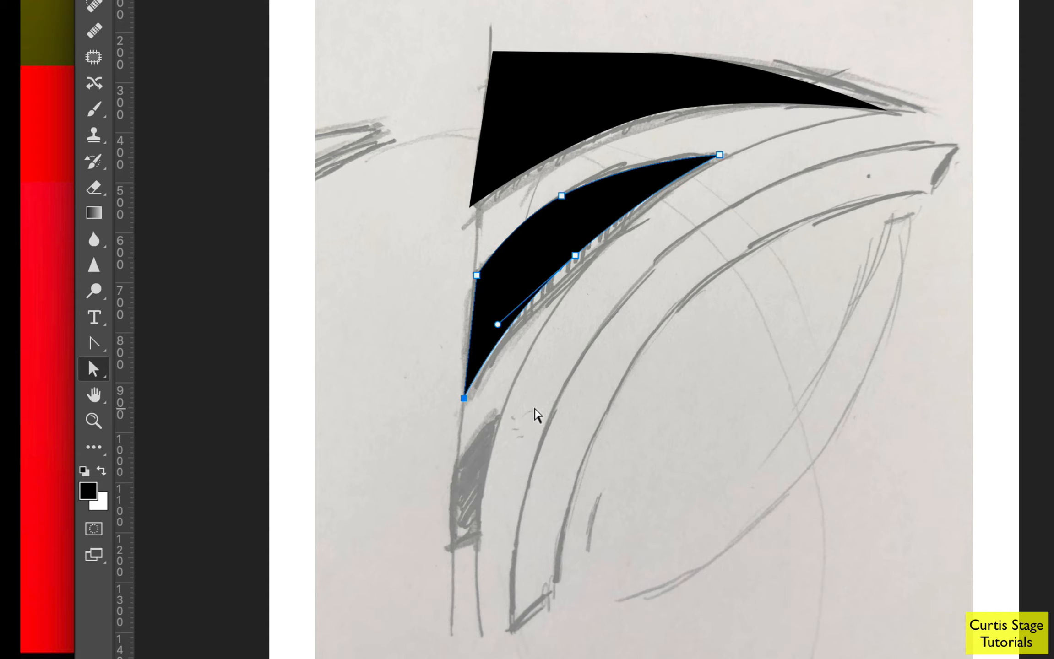
key("Down")
key("Down")
key("Down")
key("Down")
key("Down")
key("Down")
key("Down")
key("Right")
key("Right")
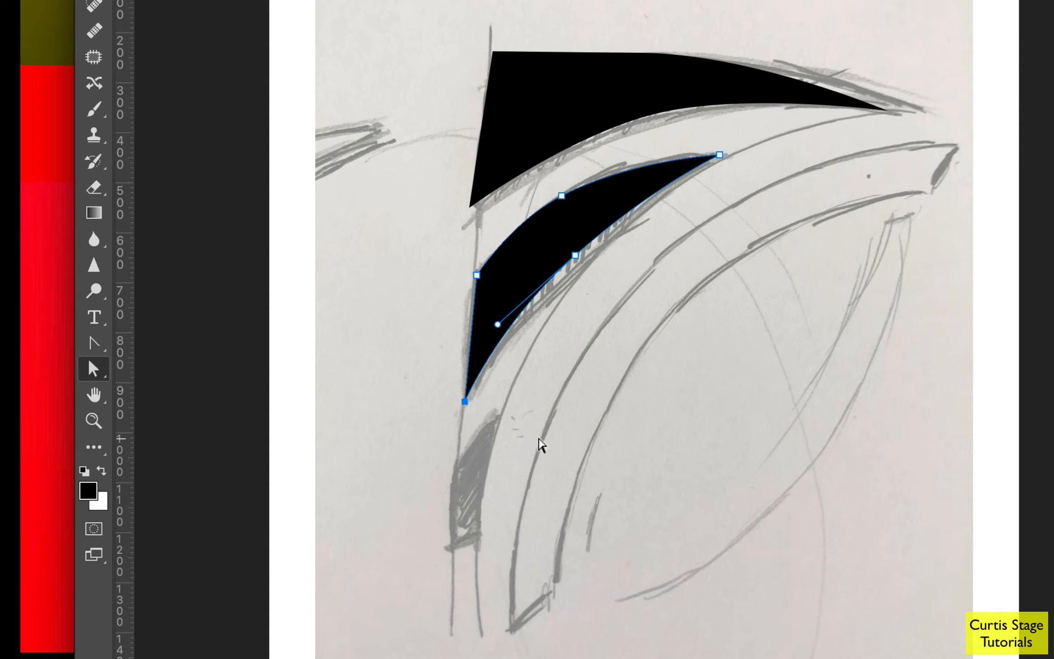
key("Right")
key("Right")
key("Right")
left_click_drag(466, 402, 464, 409)
left_click(578, 254, "shift")
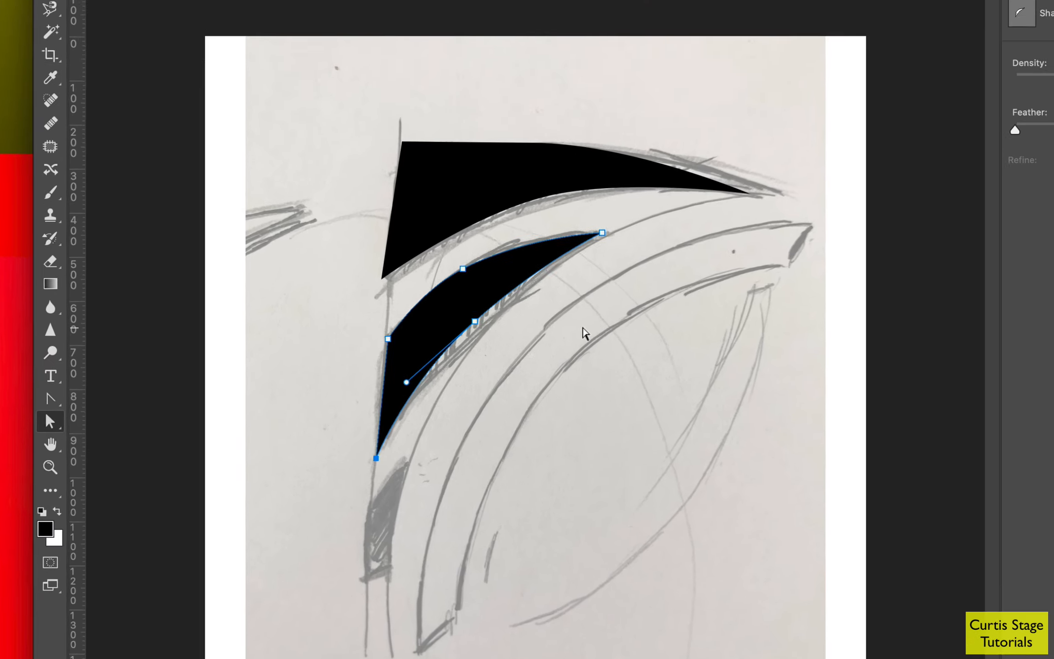
left_click(636, 320)
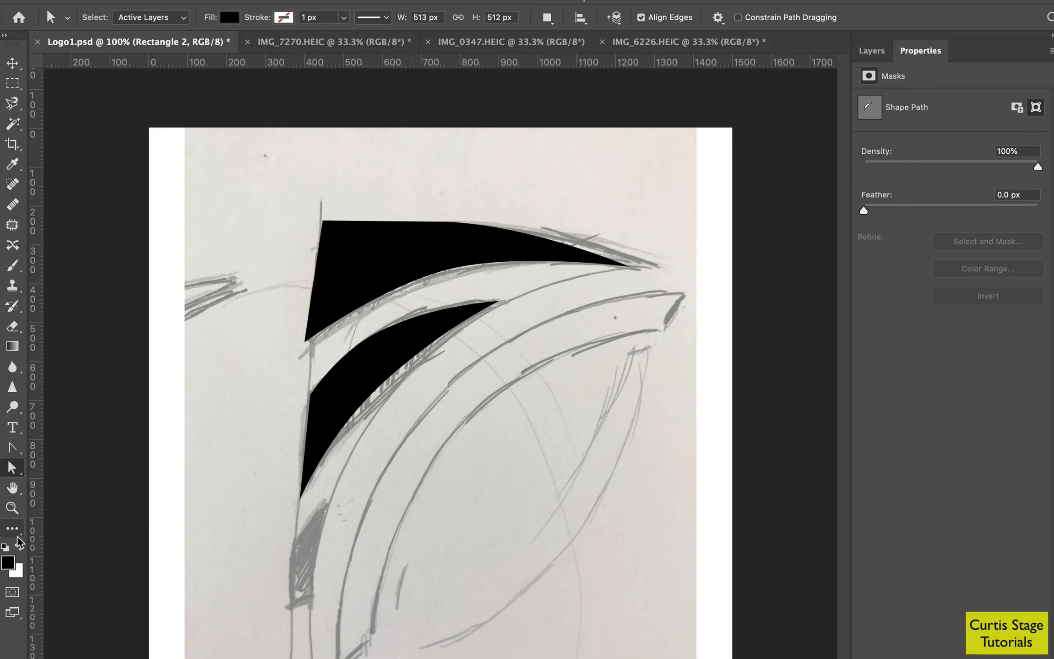
Change the fill color of the Rectangle 1 shape layer to bright red, ff0000.
left_click(872, 52)
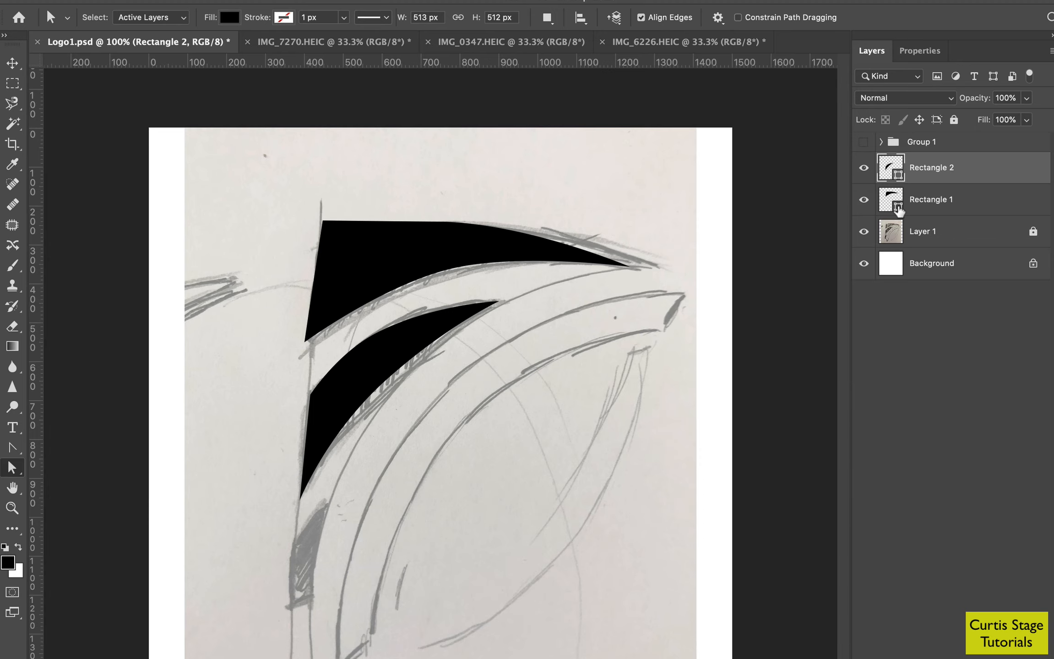
double_click(895, 210)
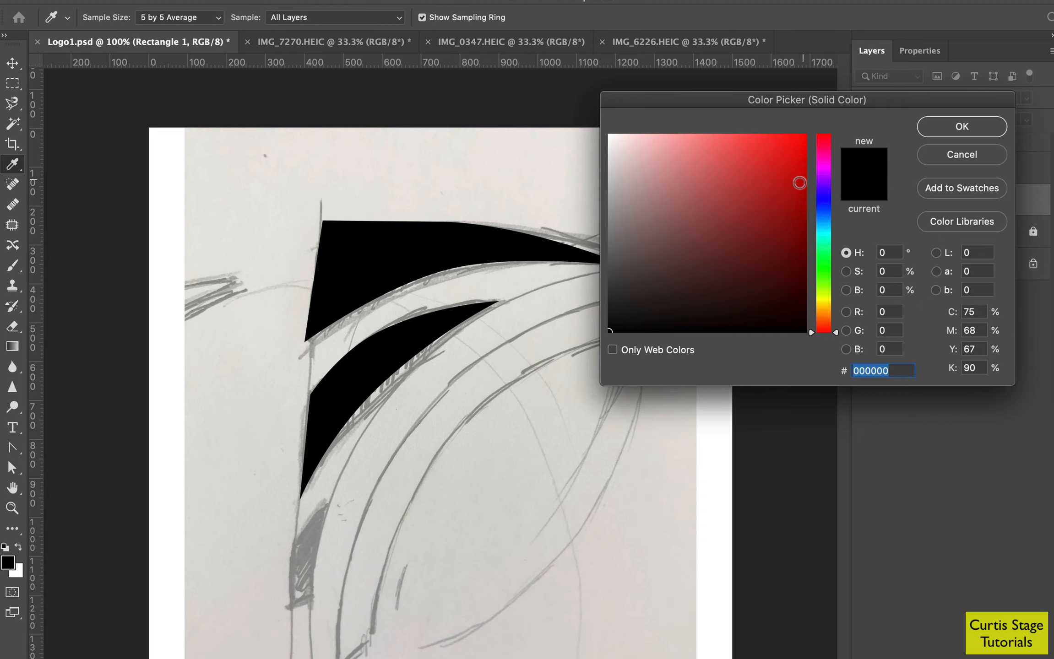
left_click(779, 188)
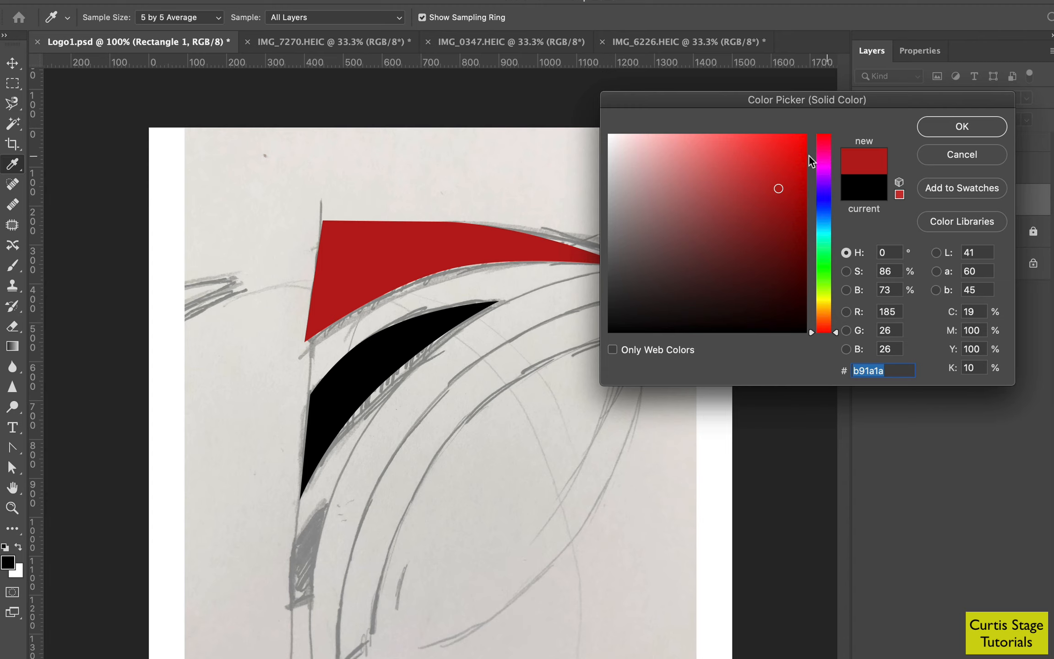
left_click_drag(808, 157, 813, 125)
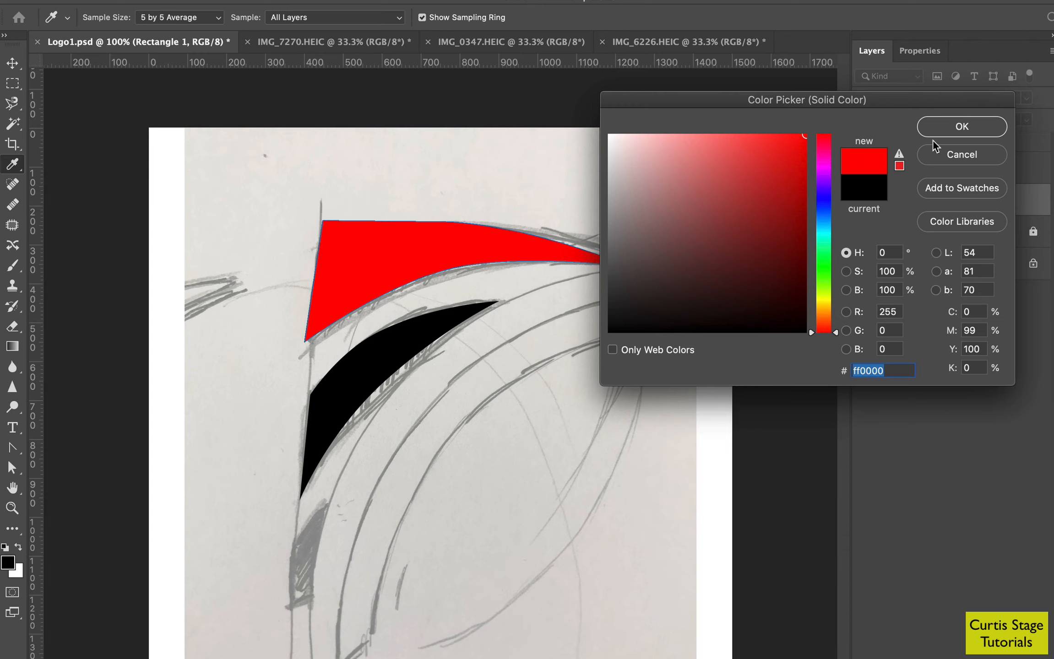
left_click(952, 131)
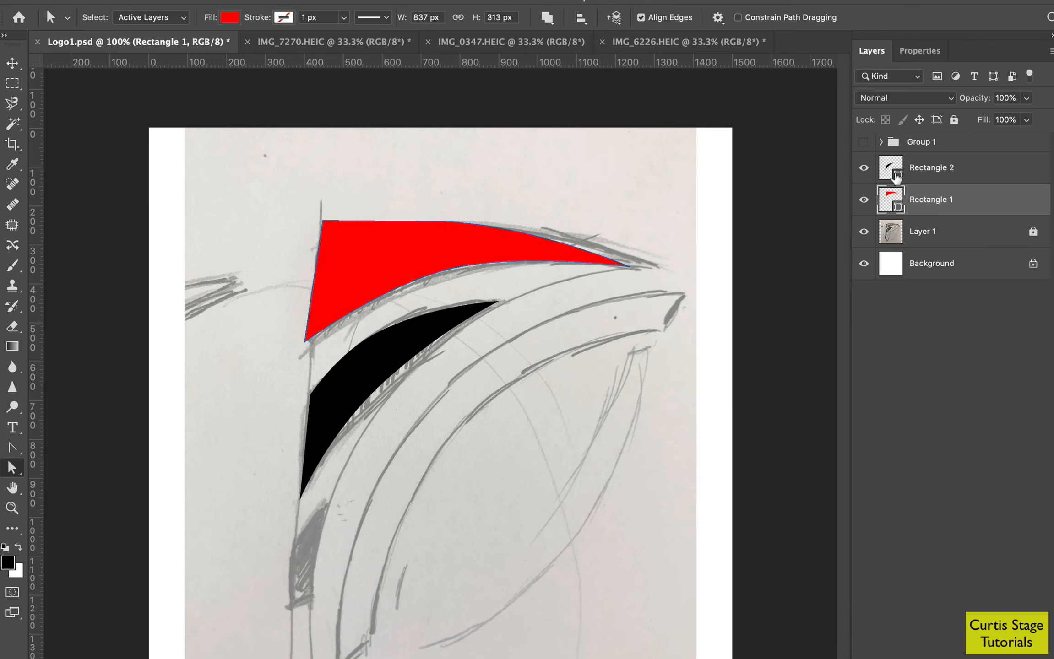
Change the fill color of the Rectangle 2 shape layer to dark blue, 0d598e.
double_click(893, 176)
left_click(829, 277)
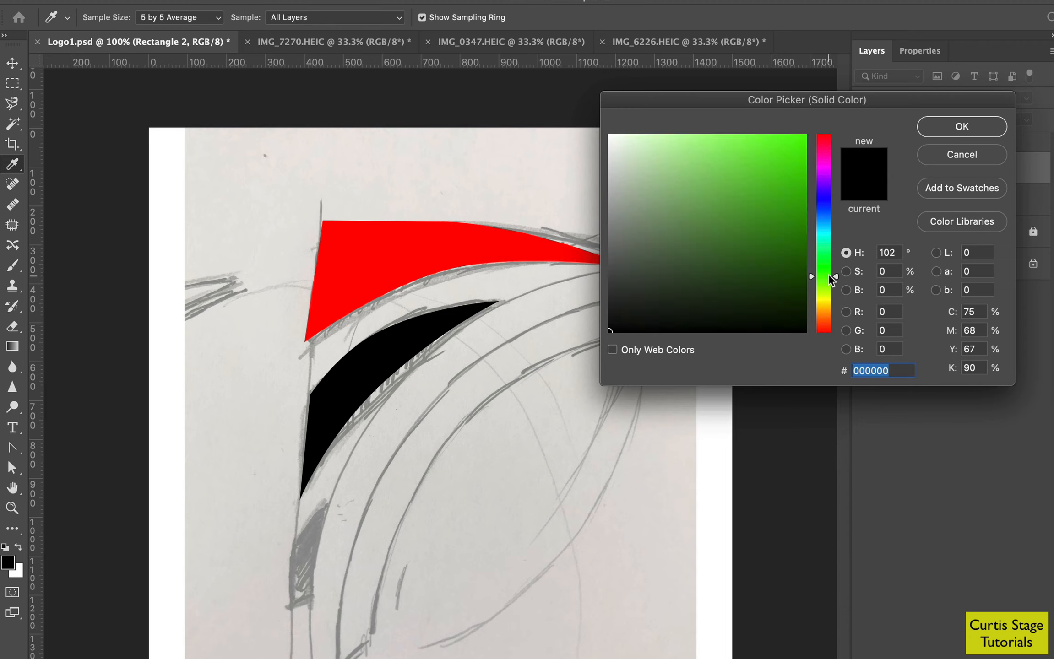
left_click(804, 135)
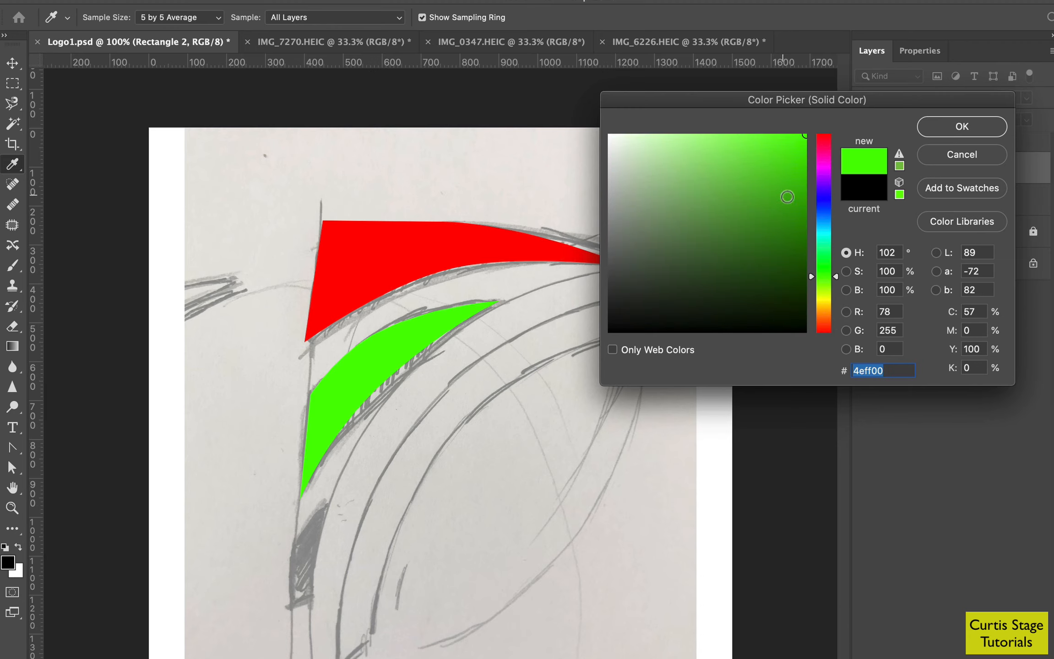
left_click(824, 220)
left_click_drag(807, 141, 788, 219)
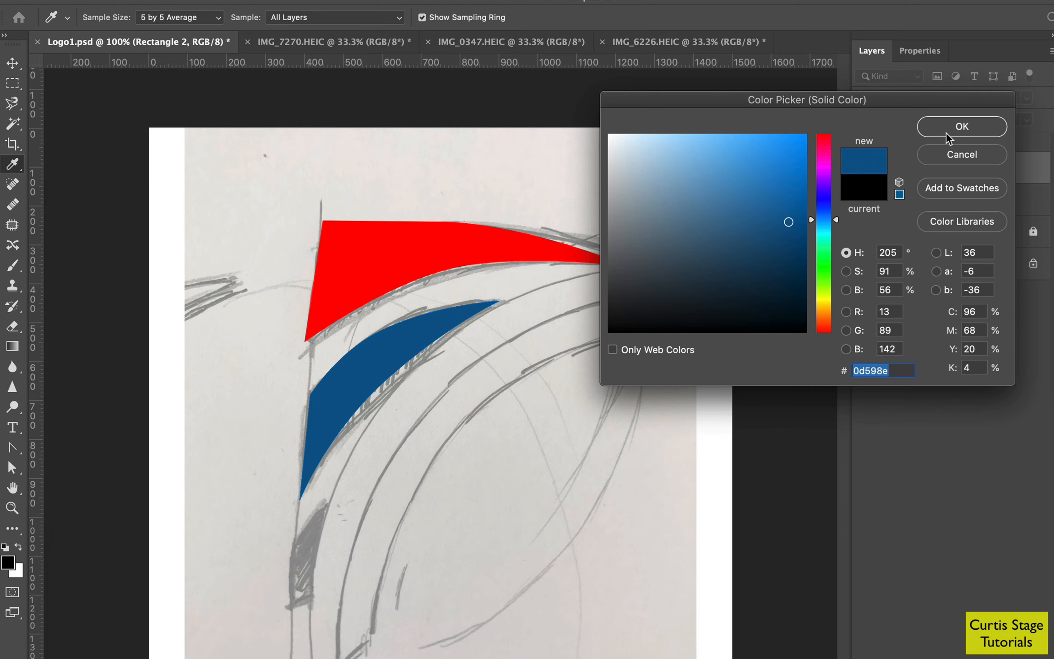
left_click(956, 132)
Move the blue Rectangle 2 shape up closer to the red shape with the Move tool.
left_click(12, 62)
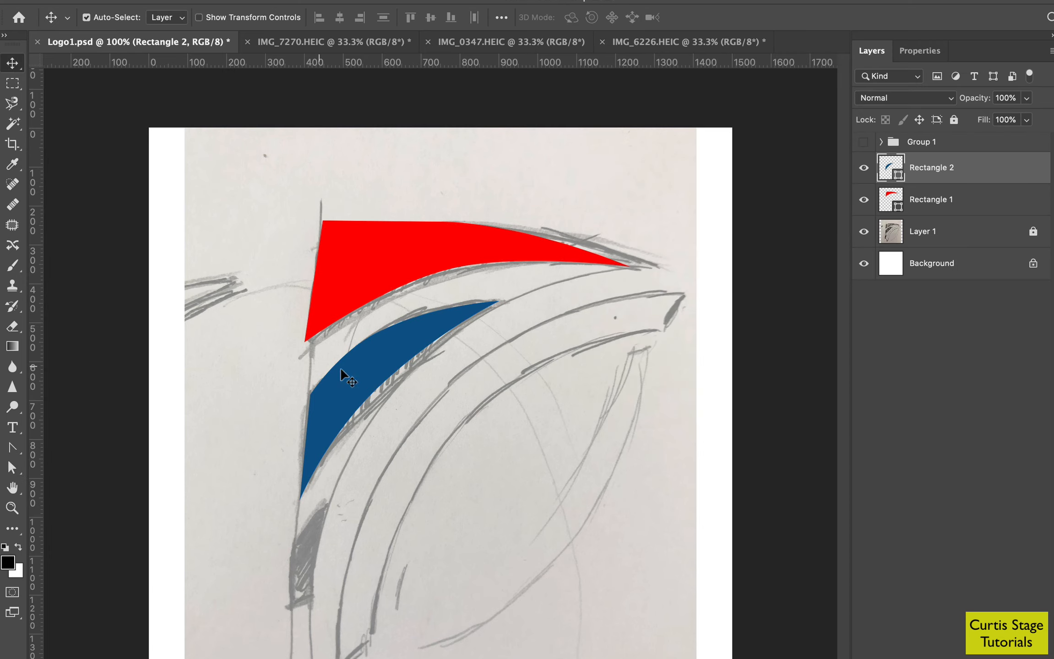
left_click_drag(390, 382, 383, 361)
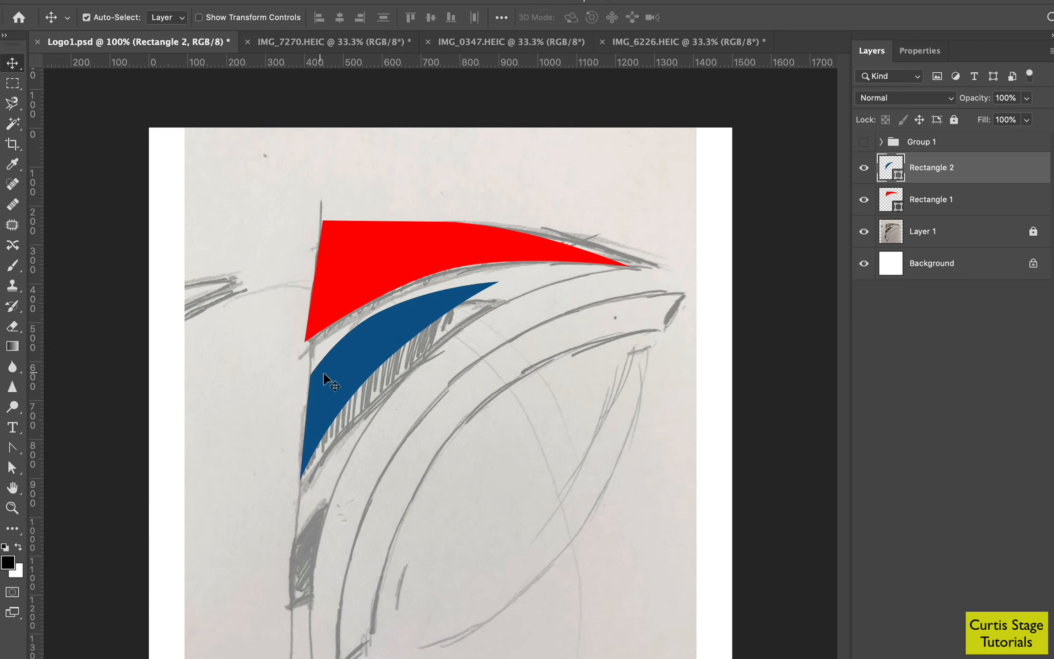
Reshape the red Rectangle 1 path's lower edge to follow the blue curve, lowering its bottom corner for a height of about 348 px.
left_click(20, 470)
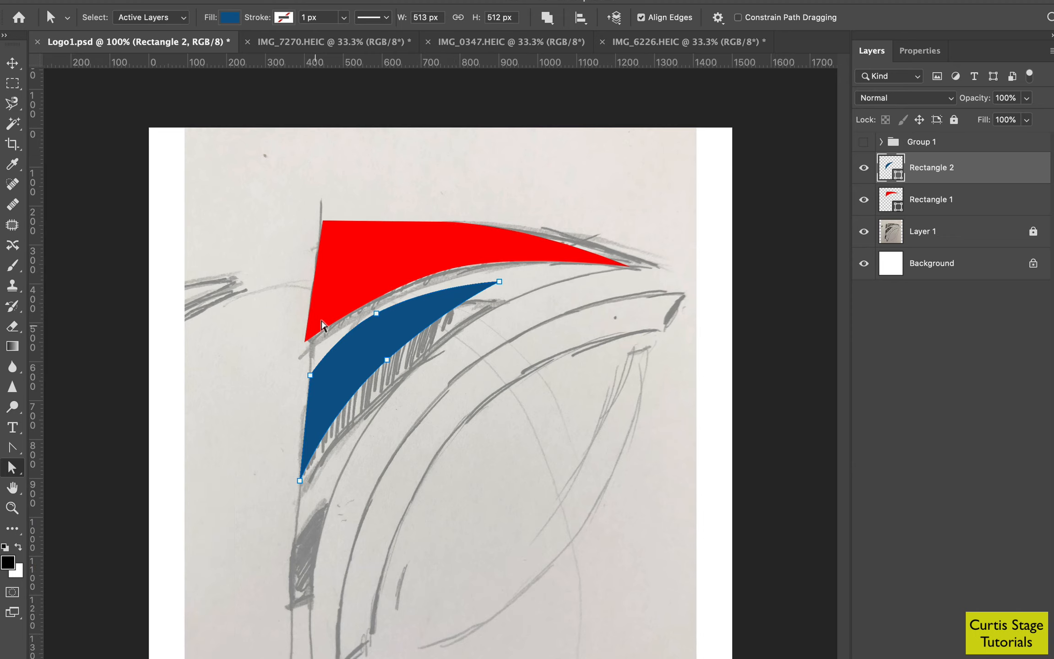
left_click(338, 304)
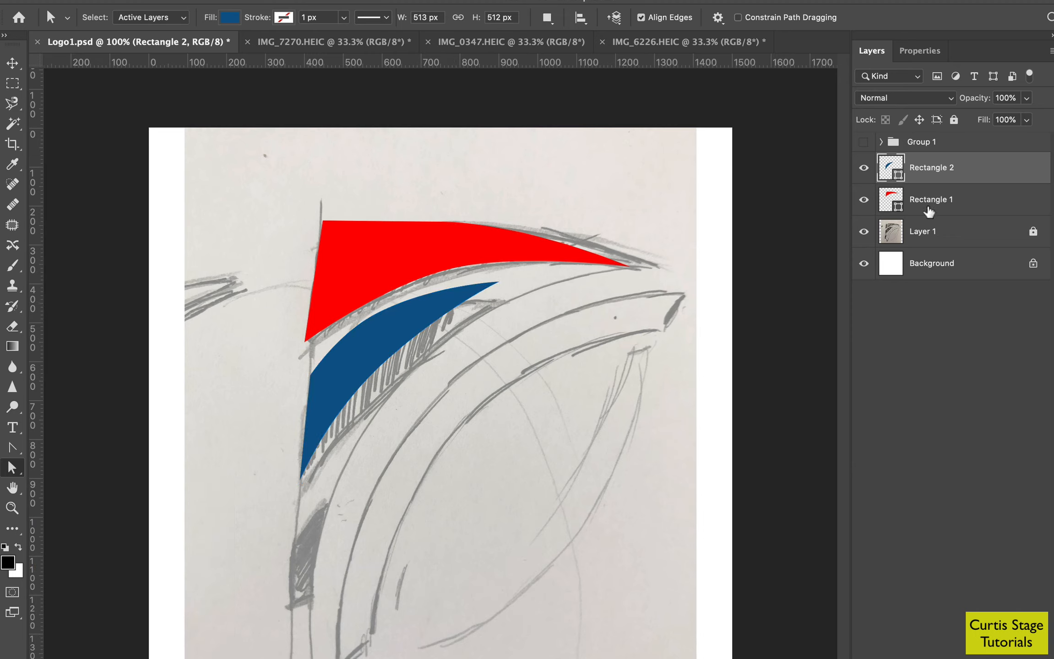
left_click(928, 211)
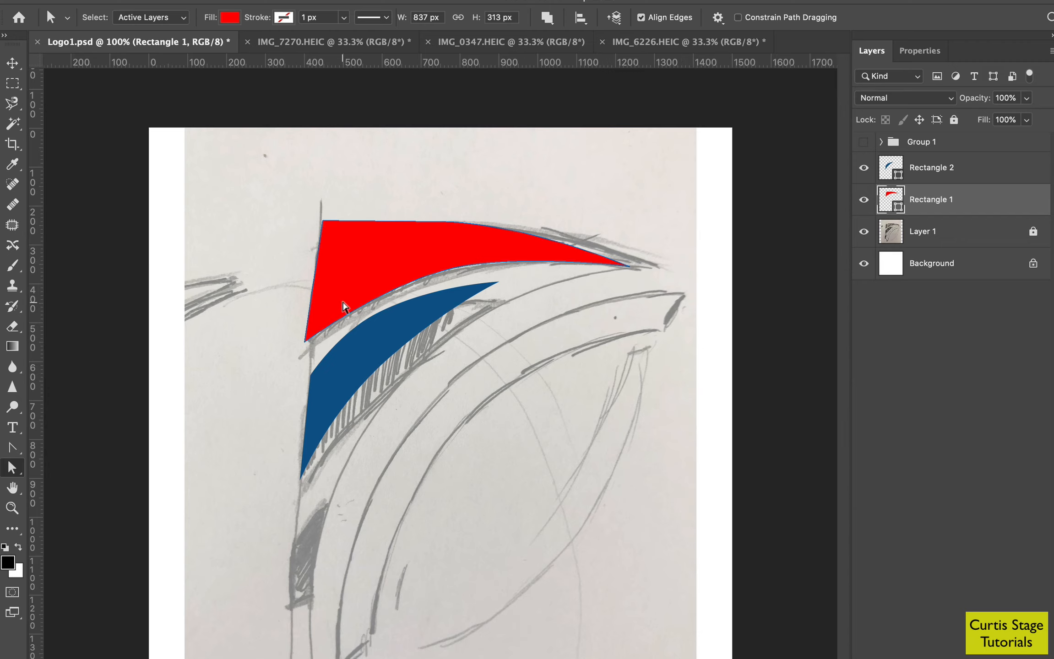
key("Return")
left_click(328, 311)
left_click_drag(305, 345, 311, 356)
left_click_drag(457, 269, 425, 279)
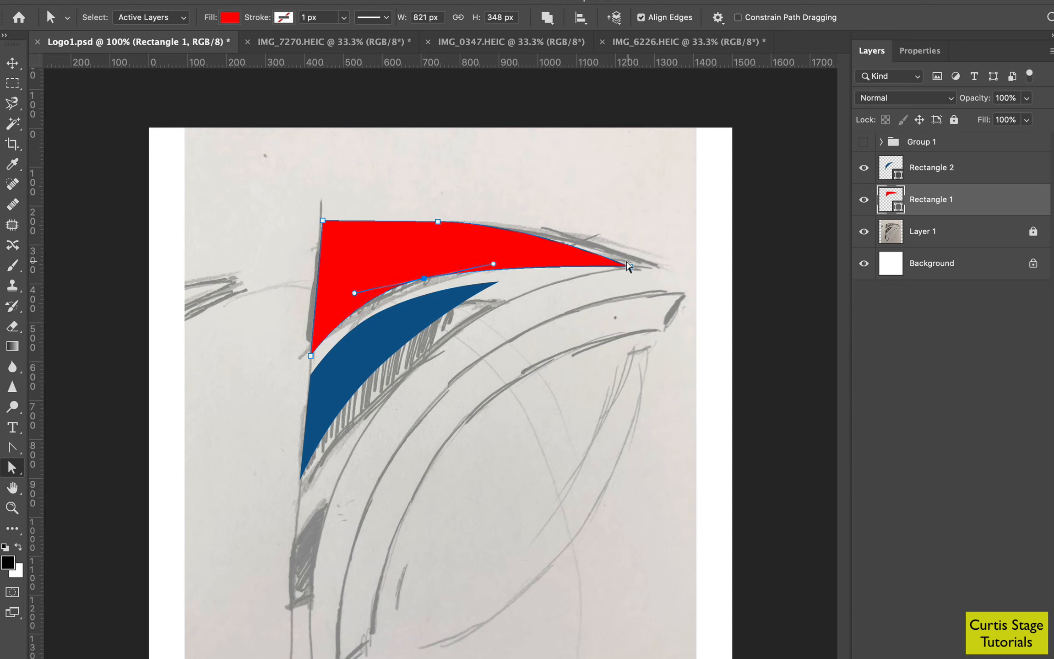
Shorten the red shape to about 714 px wide by pulling in its right tip and top-edge curve point, then deselect the path.
left_click_drag(628, 269, 588, 269)
left_click_drag(438, 222, 414, 221)
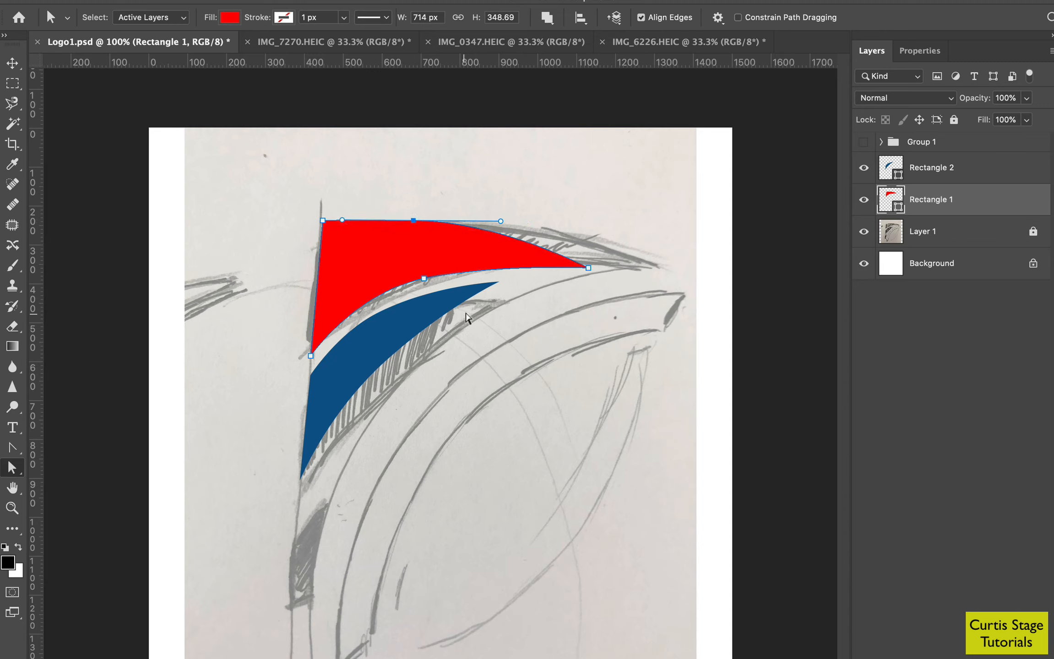
left_click_drag(421, 301, 423, 300)
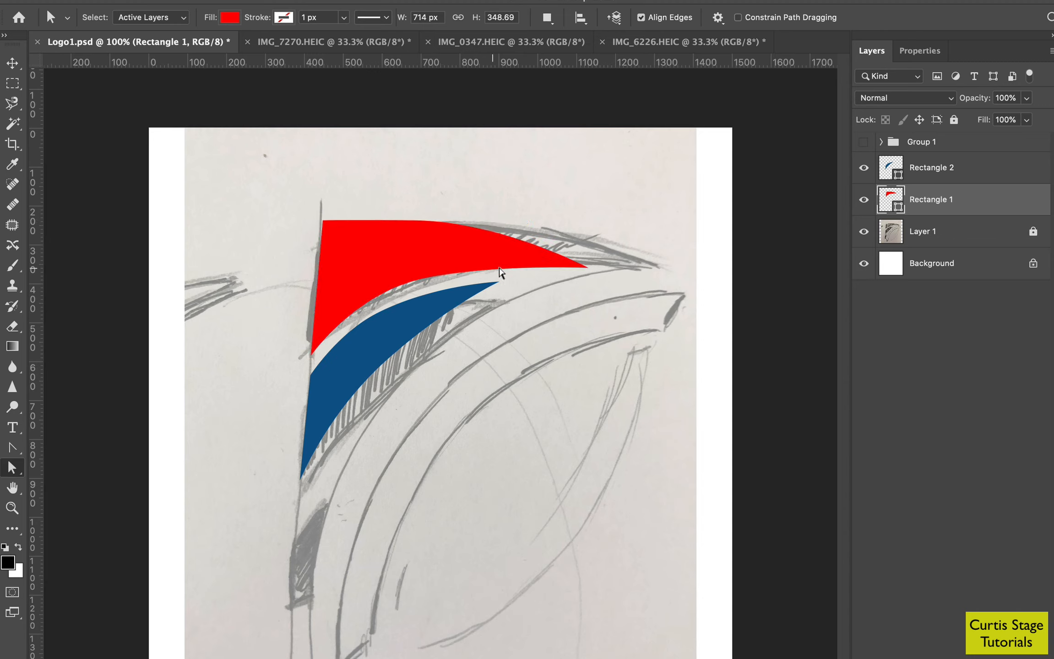
Hide the sketch on Layer 1 and move the blue shape up slightly to narrow the gap below the red shape.
left_click(13, 63)
left_click(863, 232)
left_click_drag(406, 344, 400, 337)
left_click(405, 273)
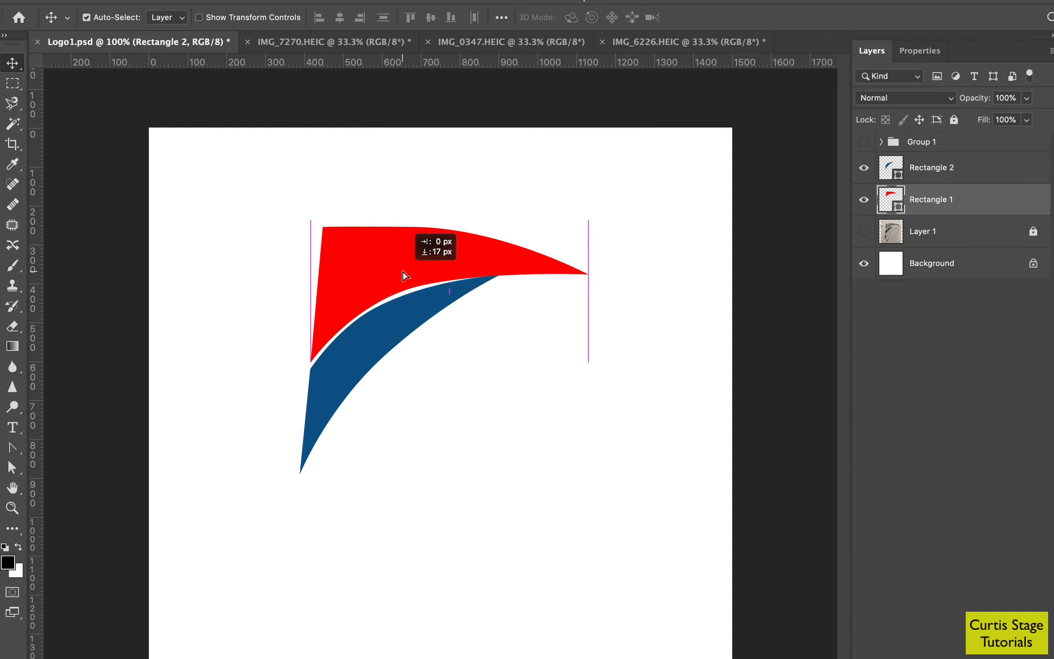
left_click(430, 305)
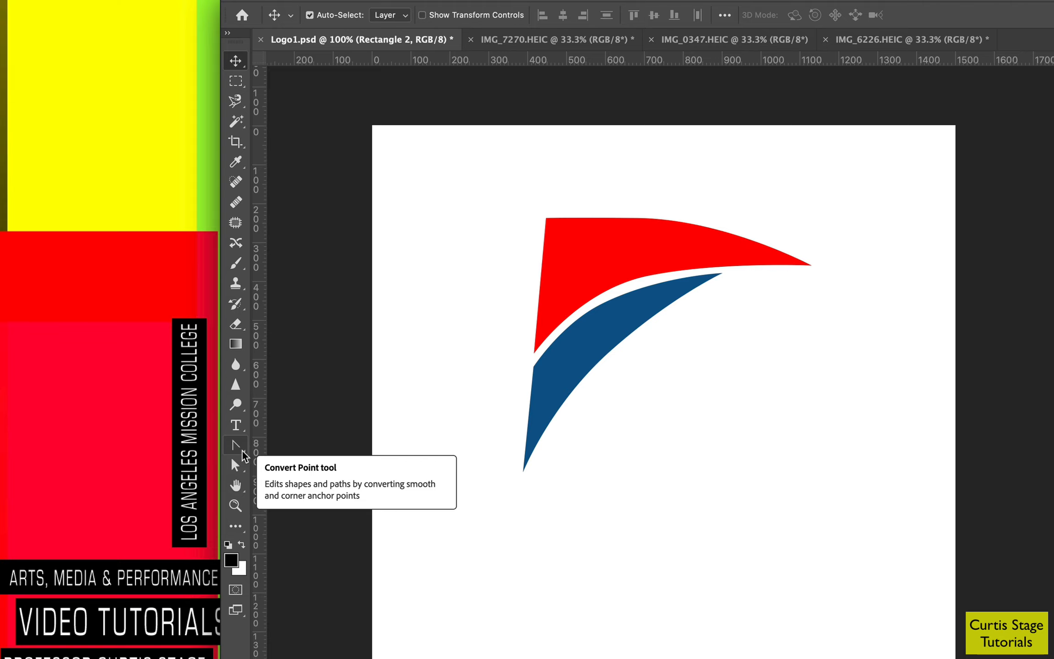
left_click(236, 526)
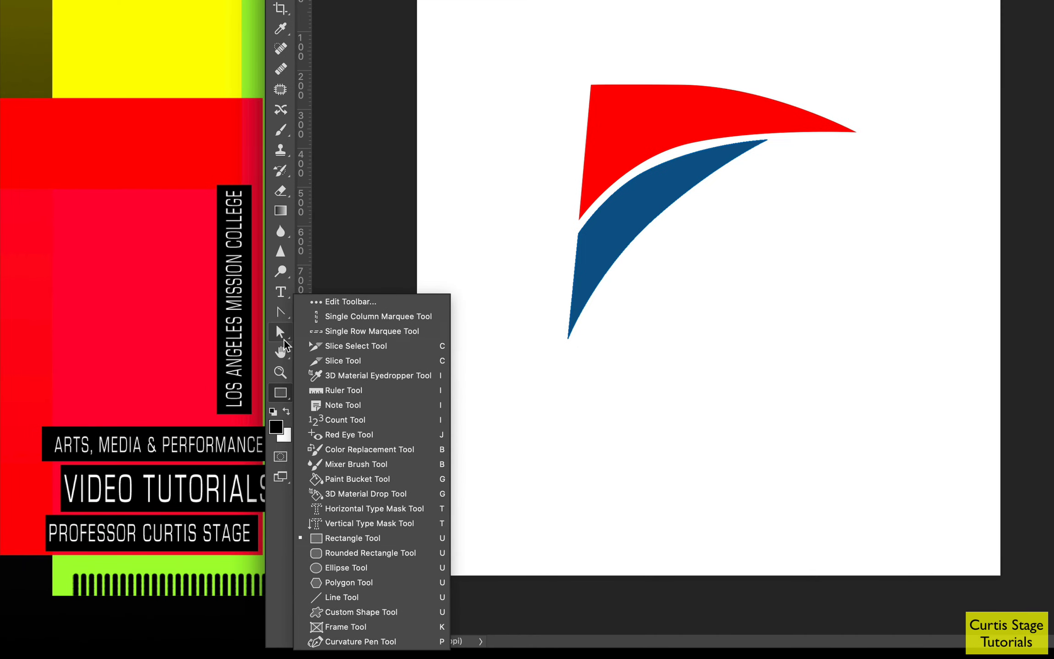
left_click(284, 338)
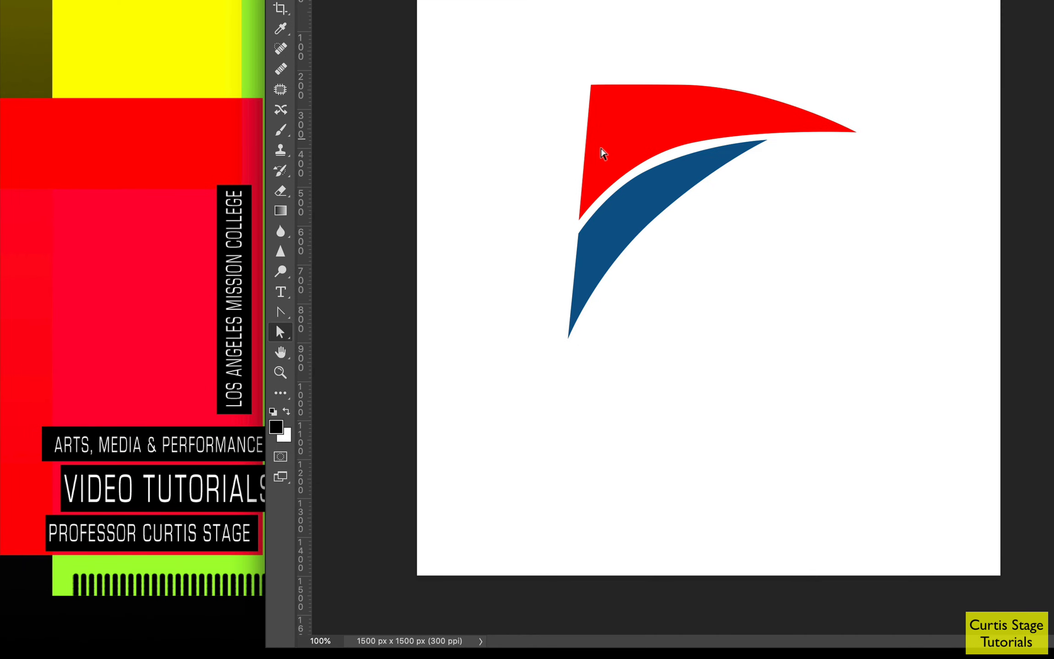